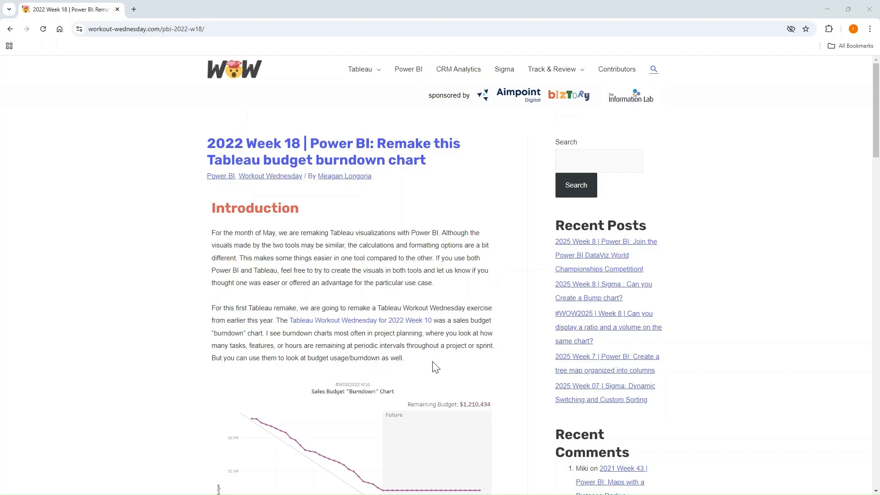
Review the example budget burndown charts and requirements on the Workout Wednesday 2022 Week 18 page.
scroll(432, 373, "down", 4)
scroll(429, 373, "up", 3)
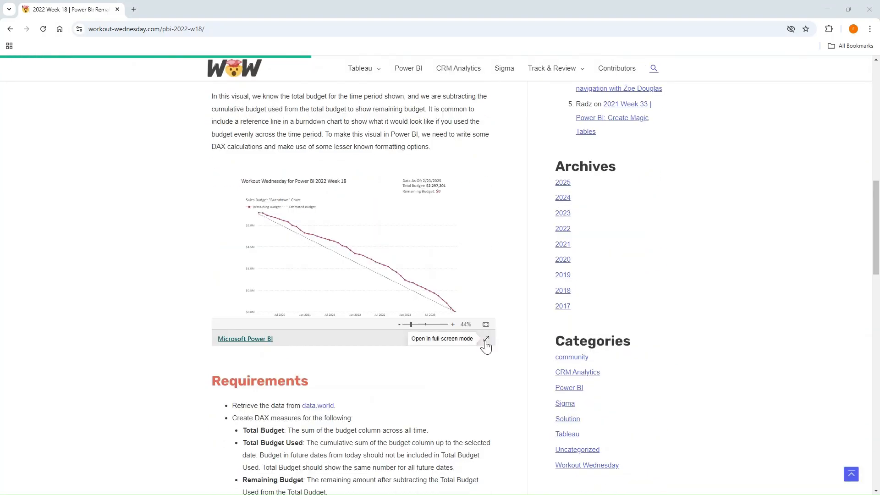
scroll(485, 342, "up", 1)
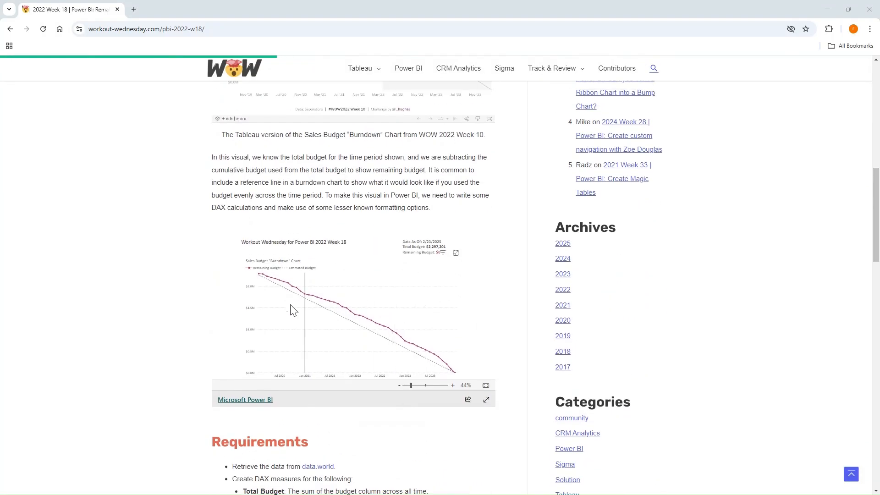
scroll(321, 309, "up", 6)
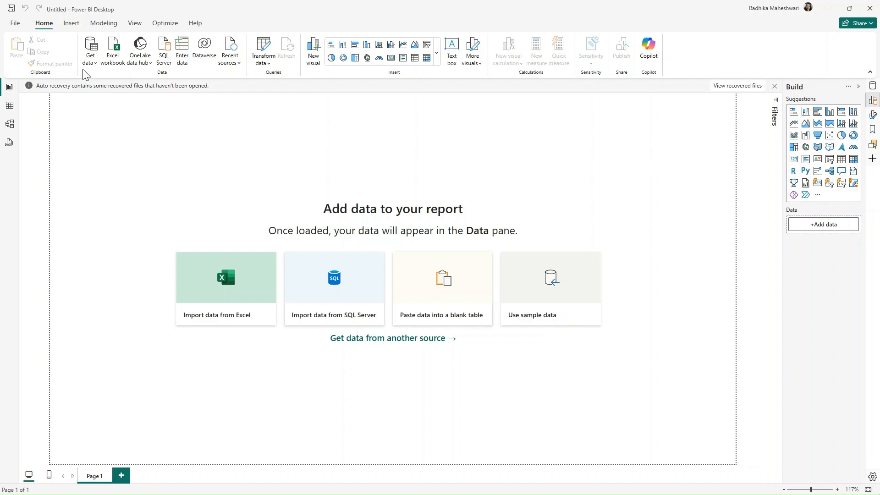
Switch to Power BI Desktop, import the Superstore 2023 PBI.csv file and open it for transformation in Power Query.
left_click(94, 61)
left_click(110, 180)
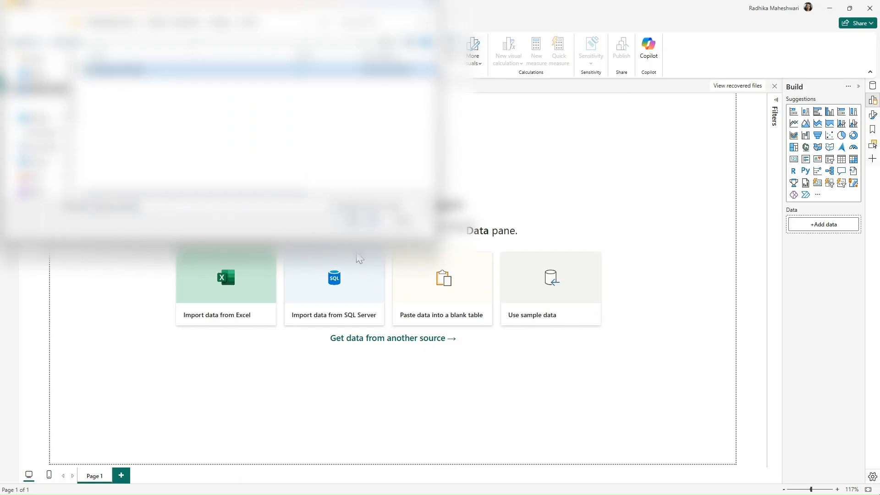
left_click(359, 220)
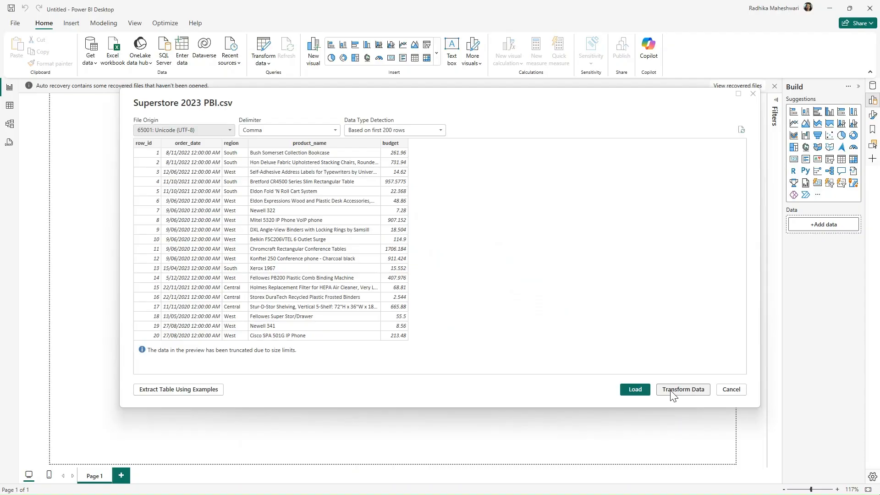
left_click(678, 391)
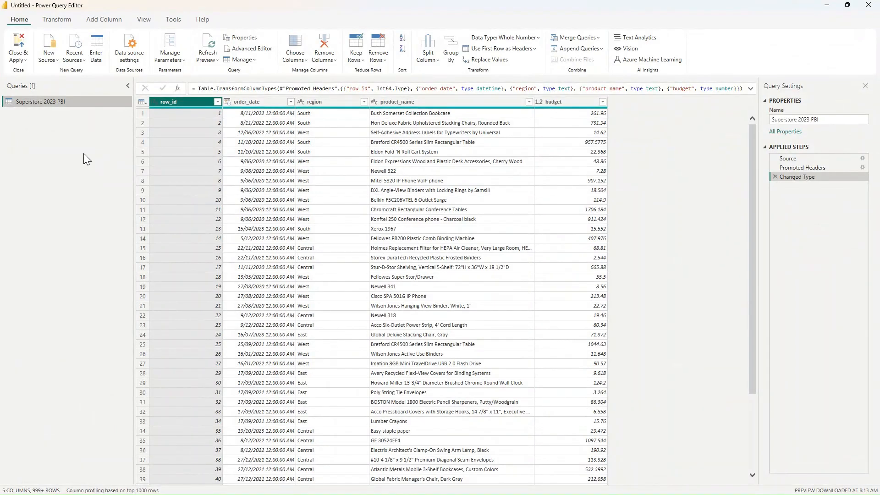
Rename the Superstore 2023 PBI query as Superstore.
left_click(816, 119)
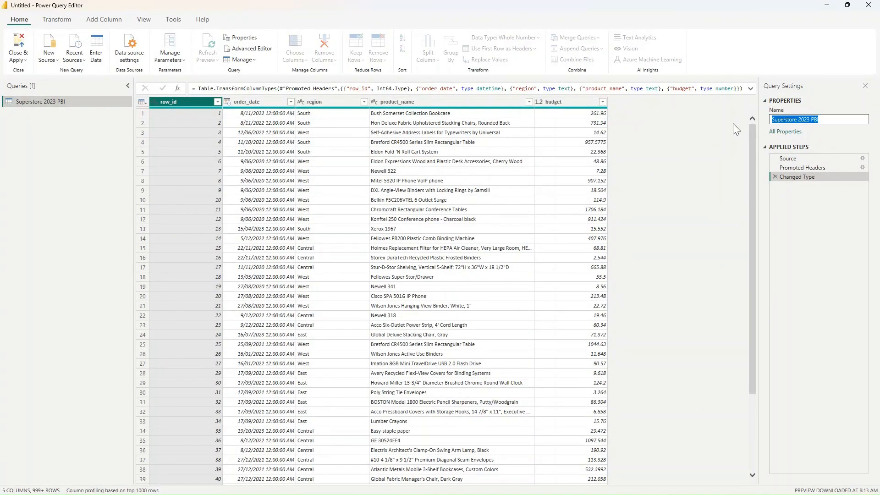
type("Superstore")
key("Return")
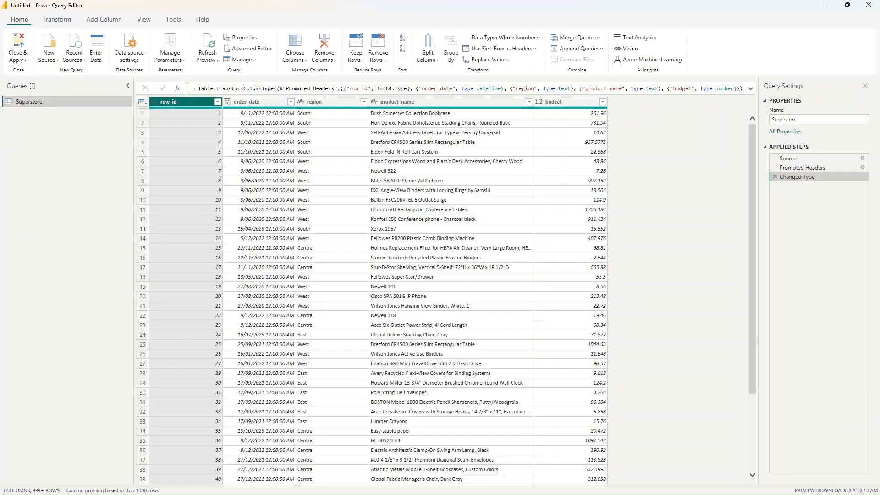
Switch to the browser and copy the full M code from the Extended Date Table forum post.
key("alt+Tab")
left_click(179, 10)
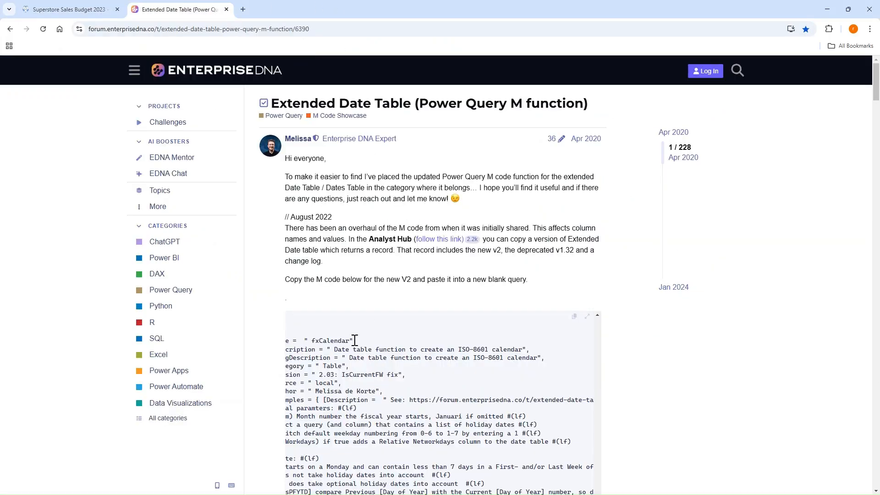
scroll(664, 290, "down", 5)
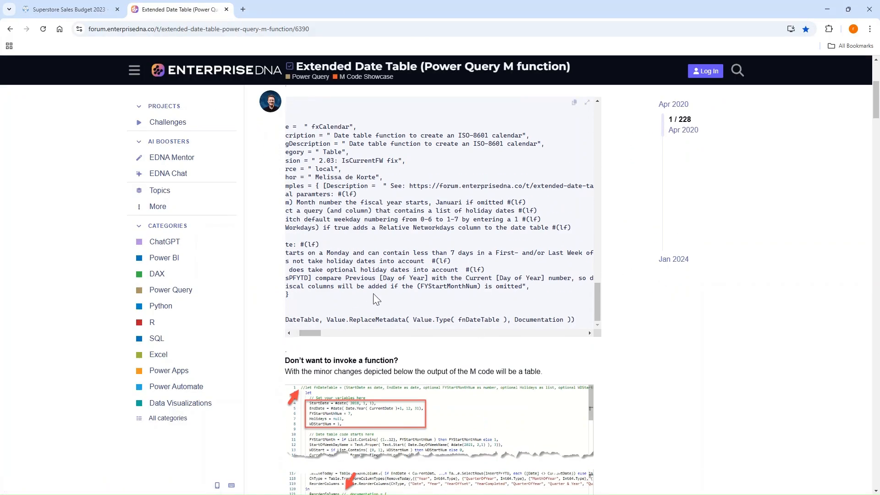
scroll(373, 293, "right", 3)
left_click_drag(367, 319, 292, 110)
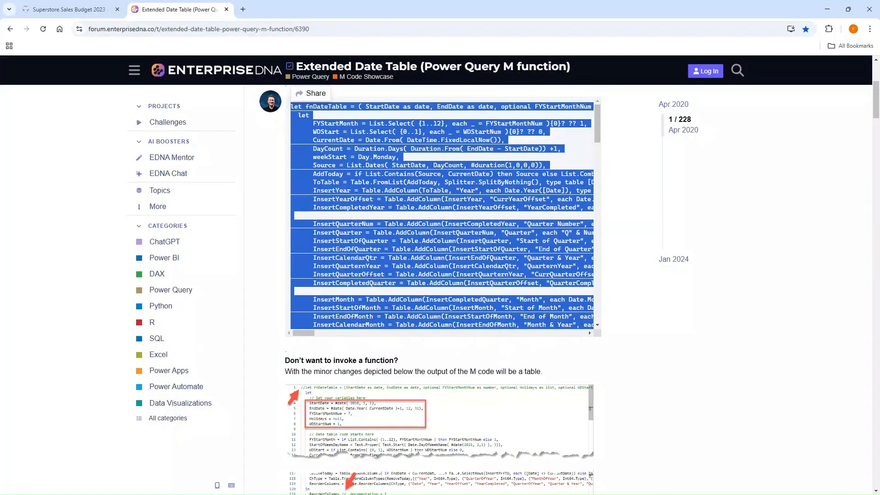
Switch back to Power Query Editor, create a blank query and replace its code with the copied date table function.
key("alt+Tab")
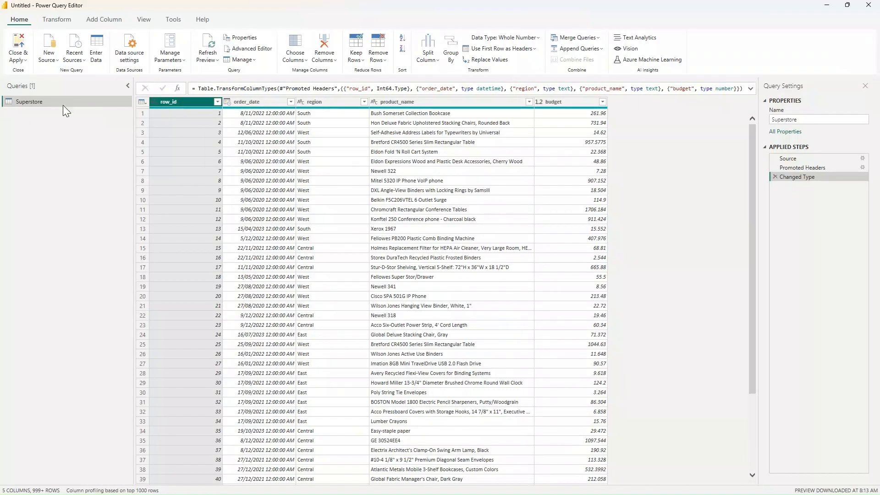
left_click(54, 58)
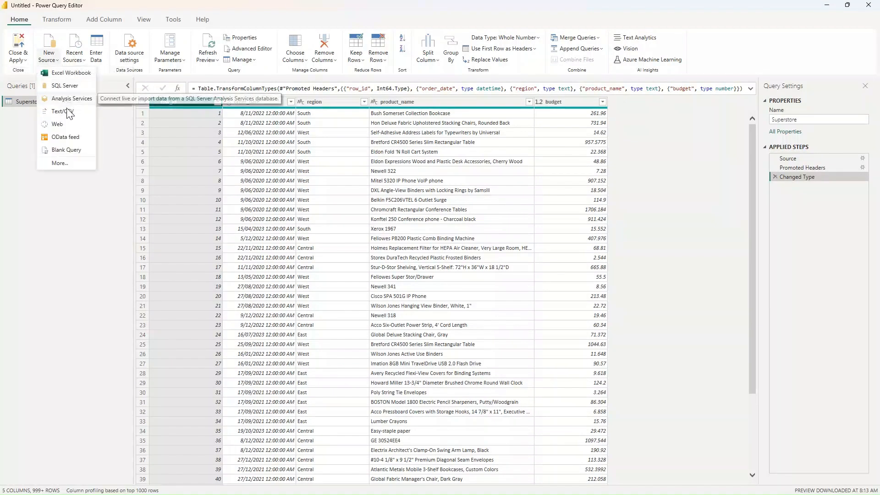
left_click(66, 150)
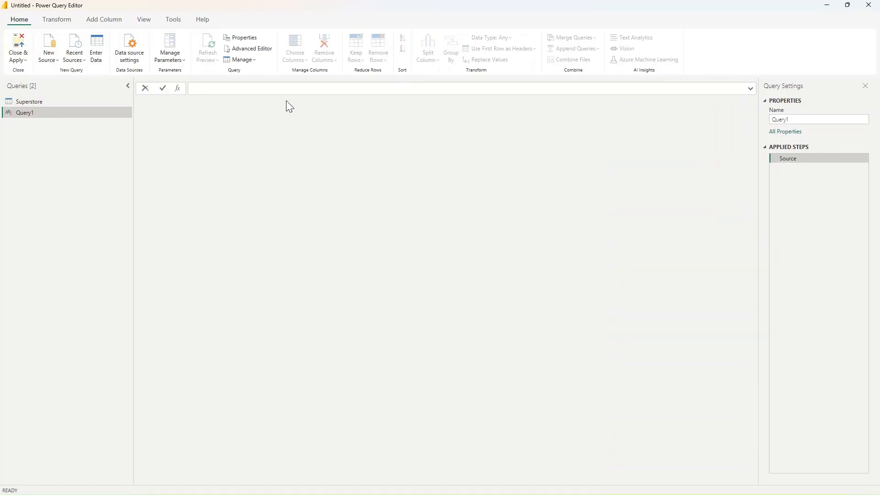
left_click(253, 49)
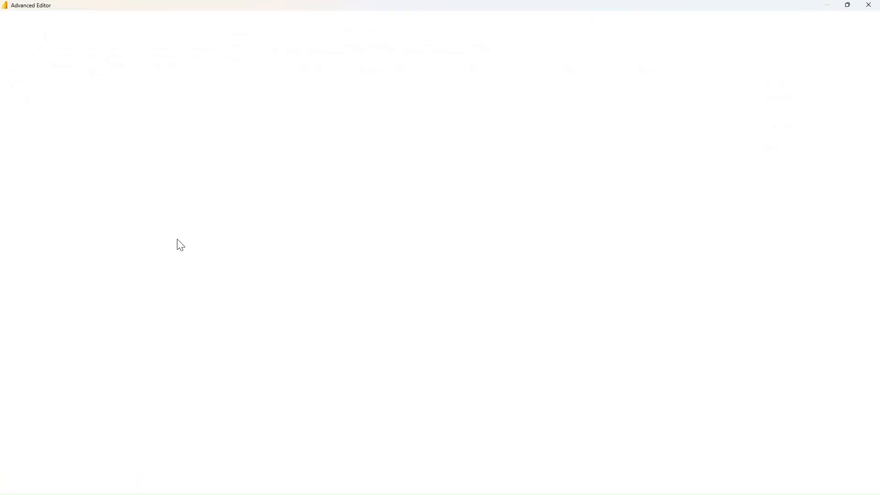
key("ctrl+v")
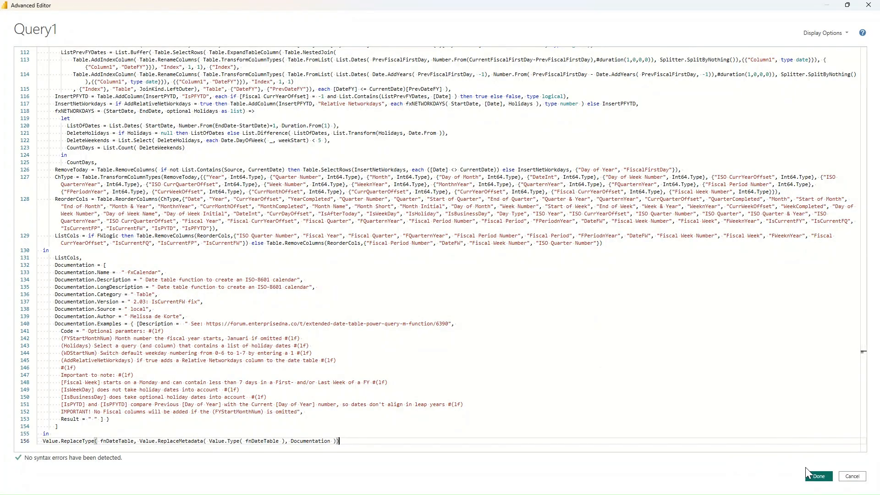
left_click(824, 476)
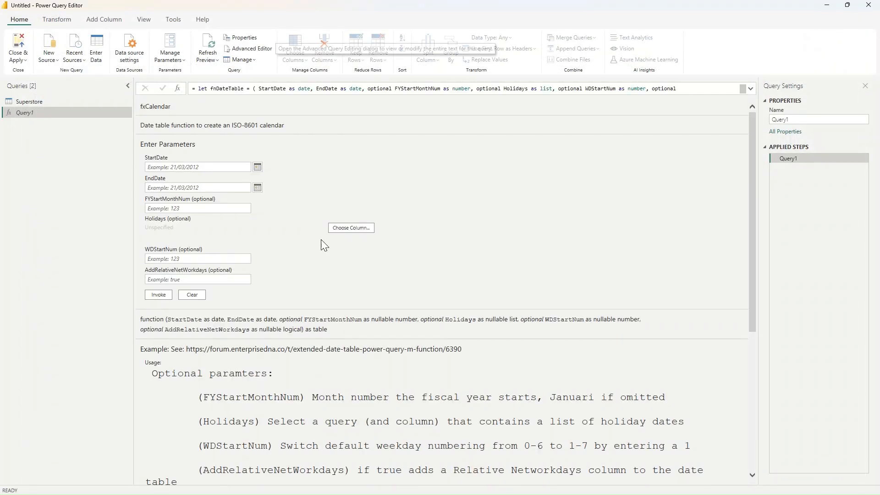
Invoke the date table function with StartDate 01/01/2020 and EndDate 31/12/2023.
left_click(201, 168)
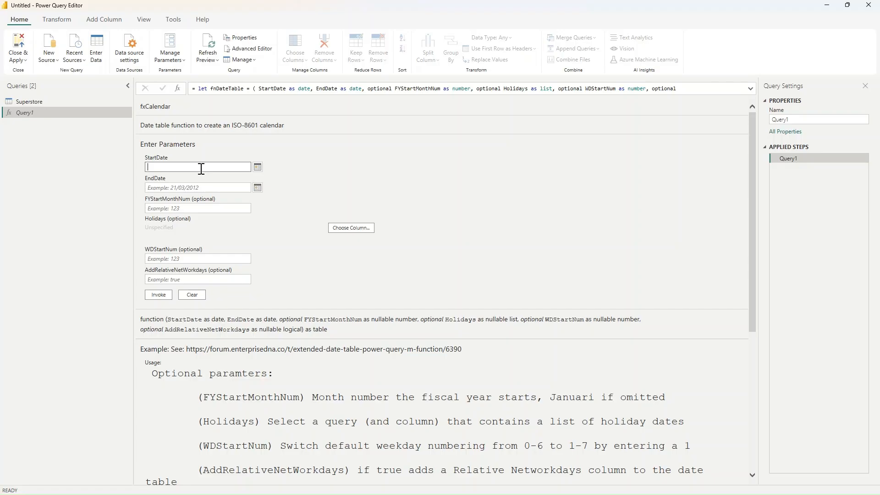
type("01/01/2020")
left_click(188, 188)
type("31/12/2023")
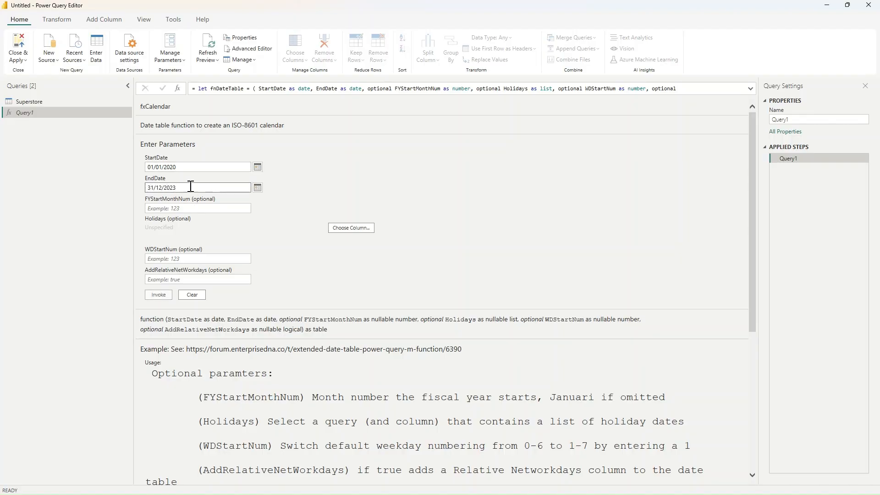
left_click(158, 295)
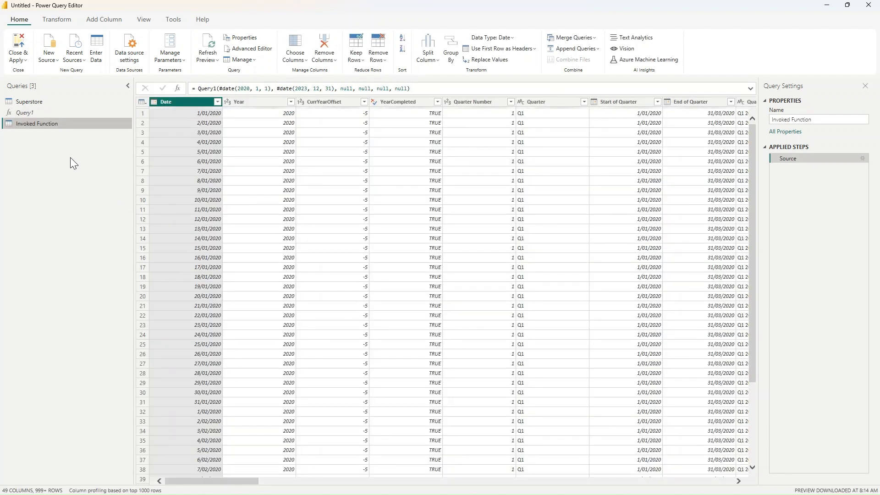
Rename the invoked function's query as Date, then close Power Query and apply the changes.
double_click(55, 123)
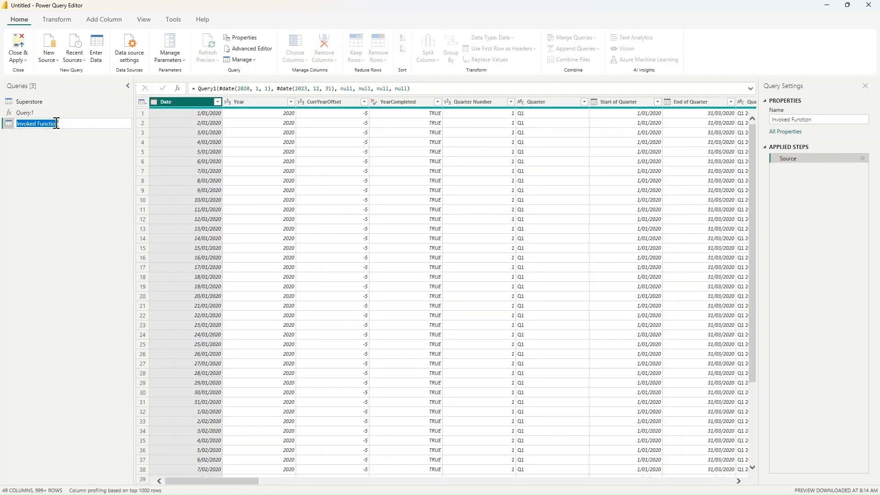
type("Date")
key("Return")
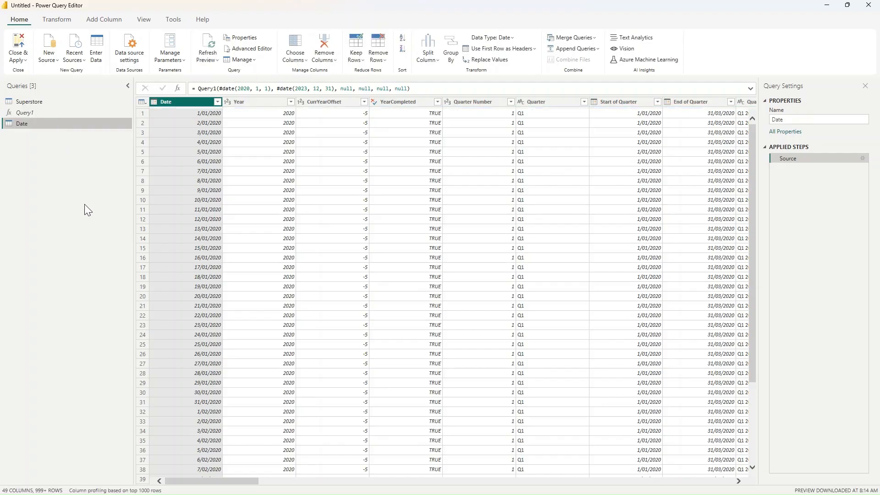
left_click(21, 60)
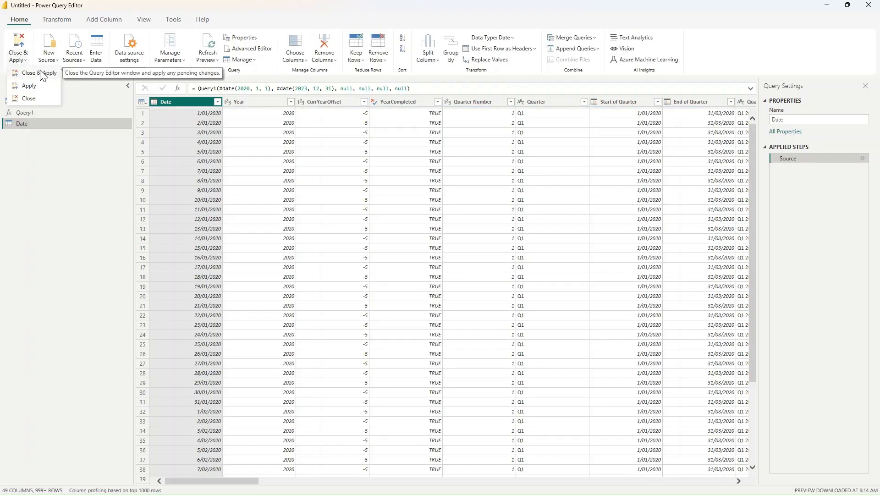
left_click(43, 76)
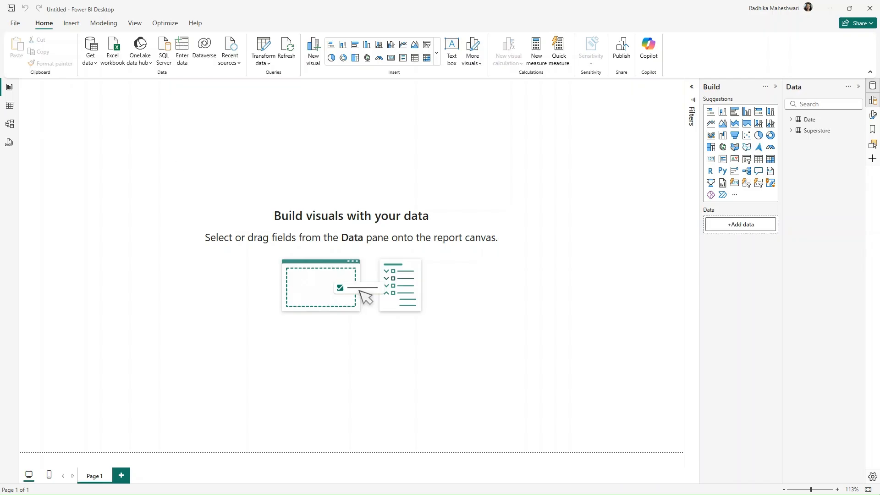
Create an active one-to-many relationship from Date in the Date table to order_date in Superstore, with single cross-filter direction.
left_click(10, 125)
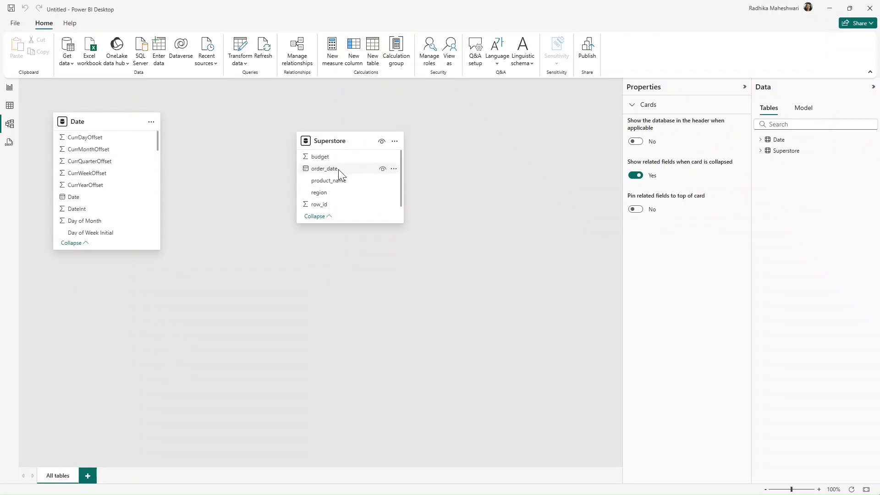
left_click_drag(74, 199, 327, 169)
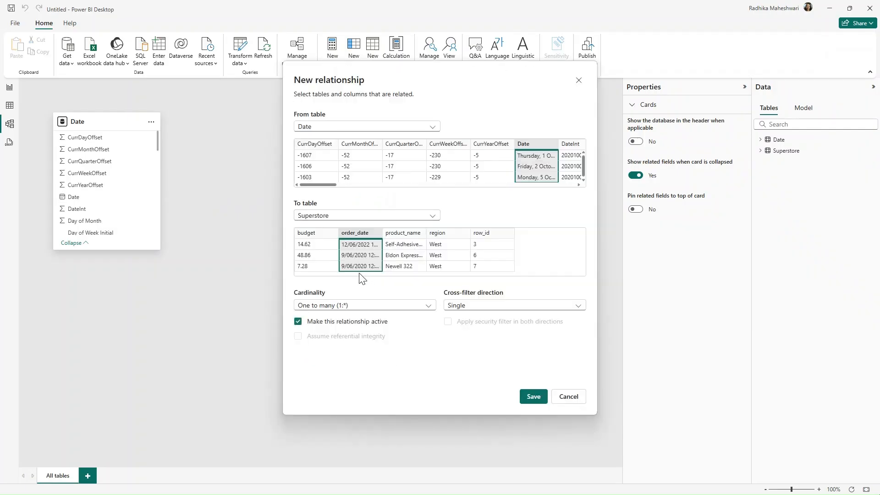
left_click(532, 396)
left_click(533, 397)
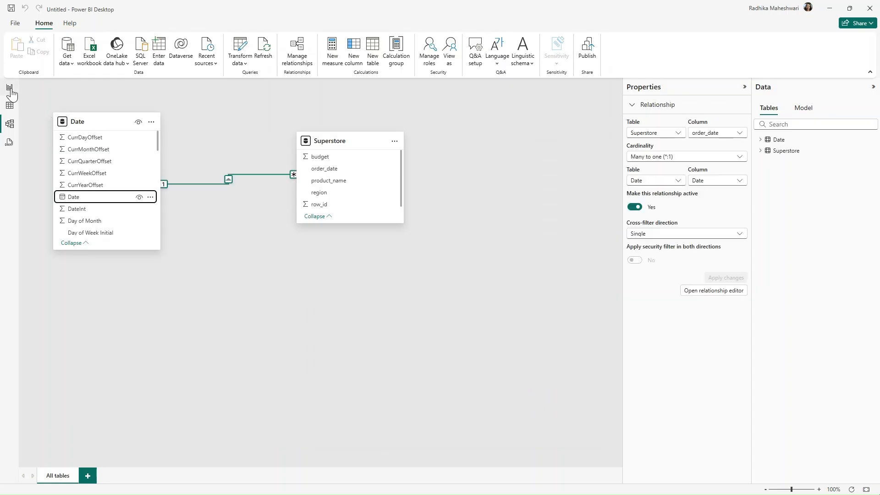
Return to the report view and load a new blank table named Key Measures.
left_click(11, 90)
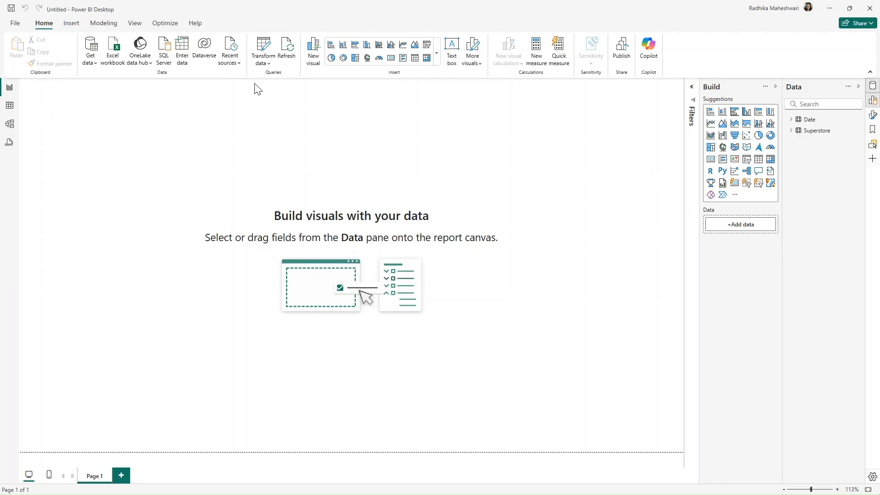
left_click(182, 53)
double_click(300, 363)
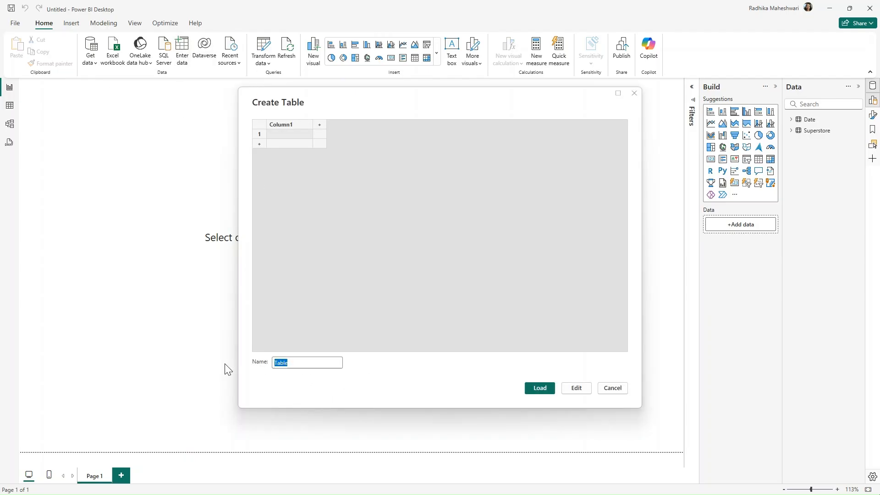
type("Key Measures")
left_click(539, 387)
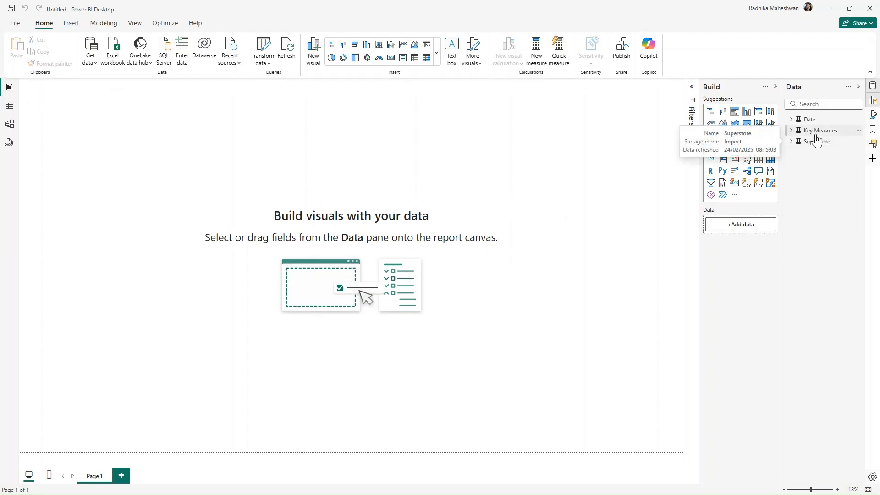
Add a measure to the Key Measures table with the formula Today = DATE(2022, 05, 05).
right_click(809, 141)
left_click(752, 149)
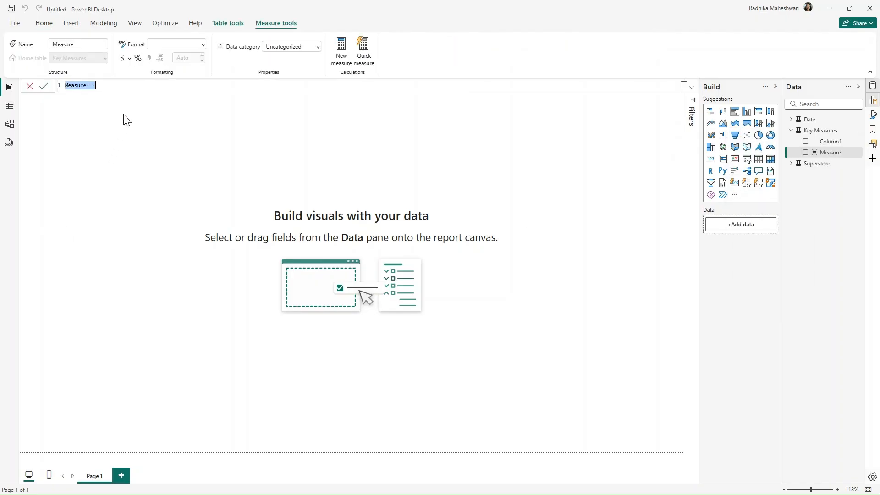
type("Today = DATE(")
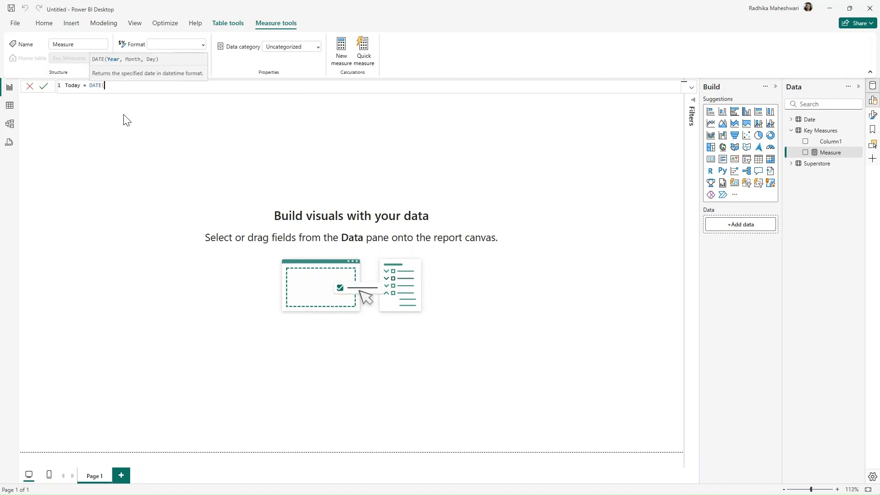
type("2022, 0")
type("5, 05)")
key("Return")
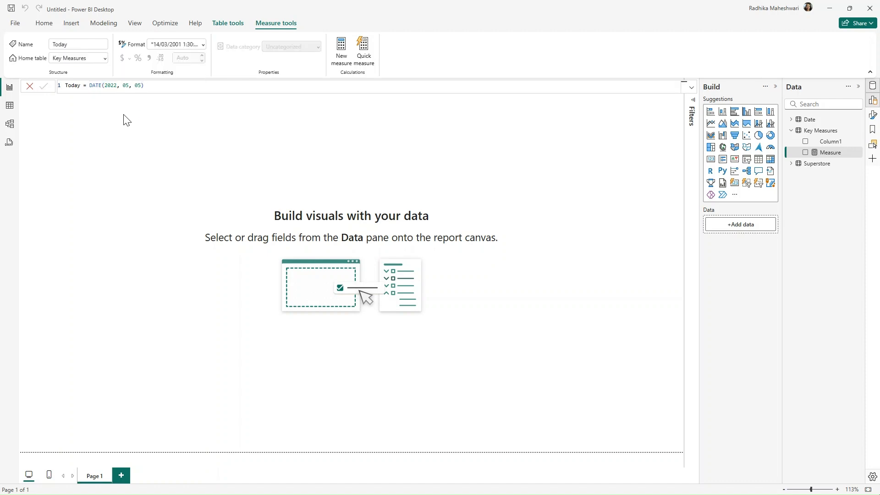
left_click(631, 198)
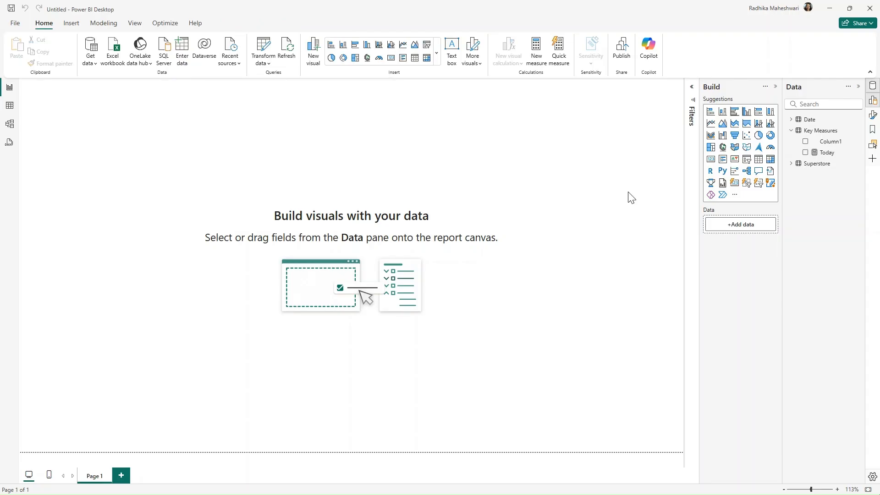
Add a measure to the Key Measures table with the formula Total Budget = SUM(Superstore[budget]).
right_click(813, 131)
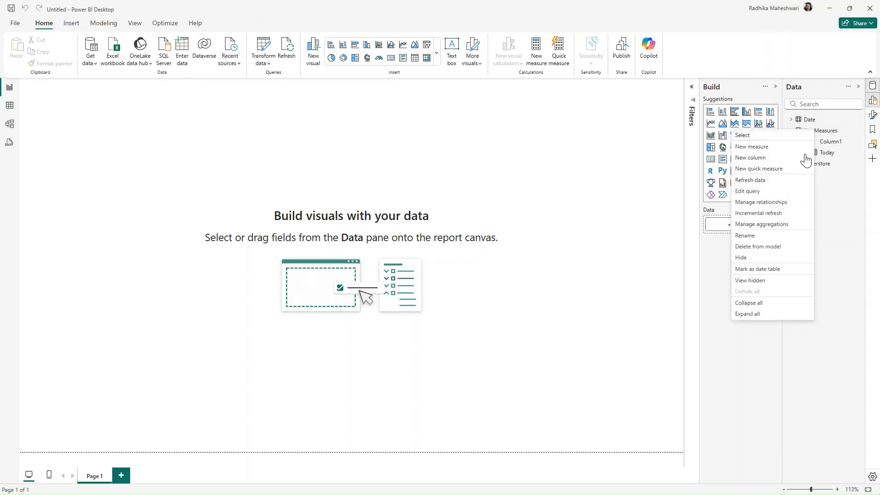
left_click(773, 150)
type("Tota")
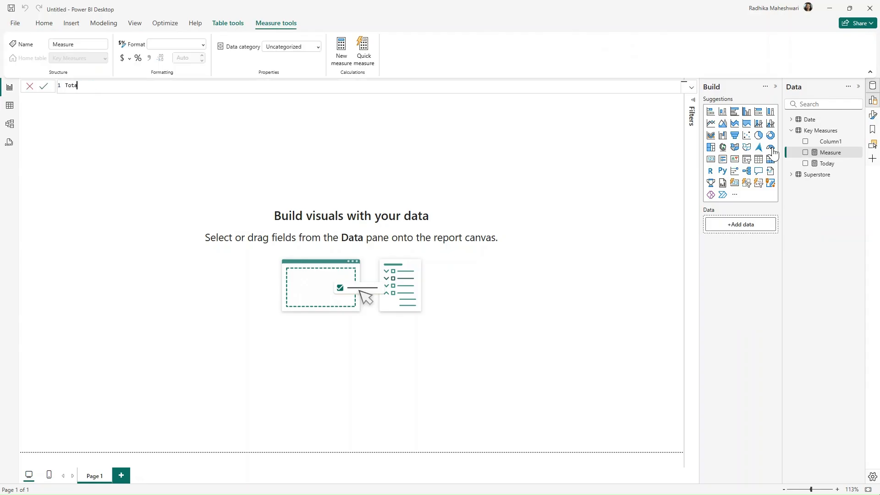
type("l Budget = sum")
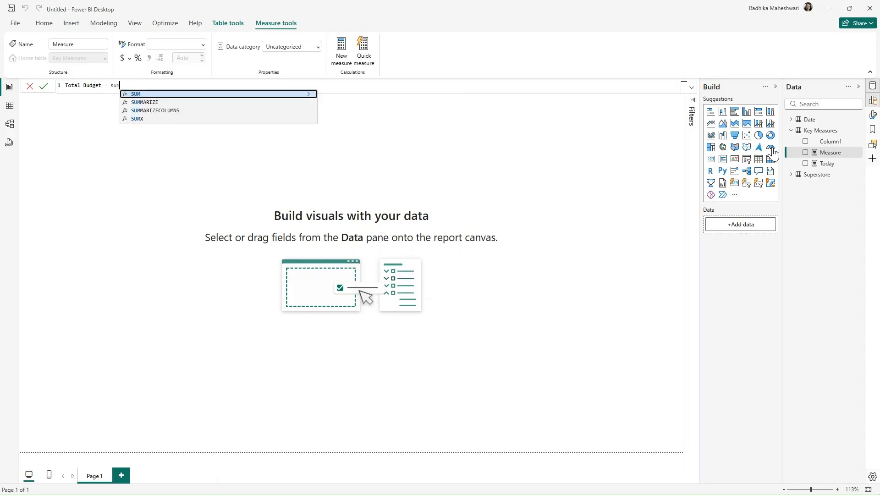
key("Tab")
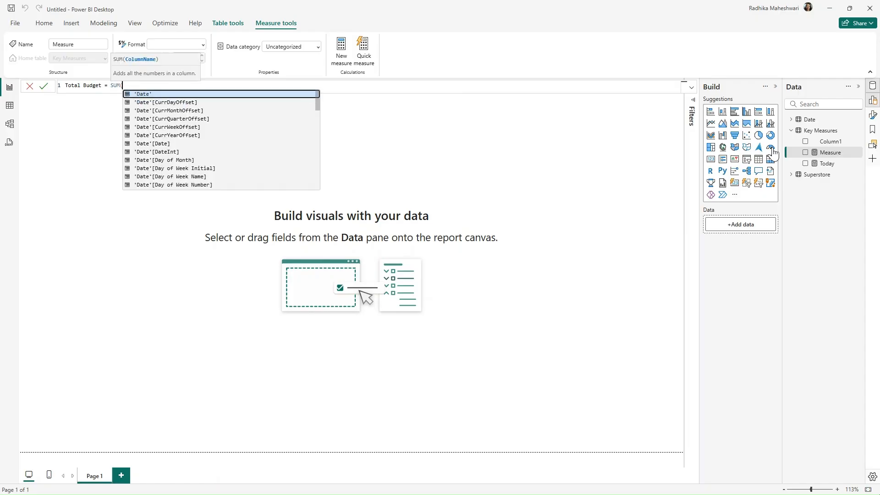
type("bug")
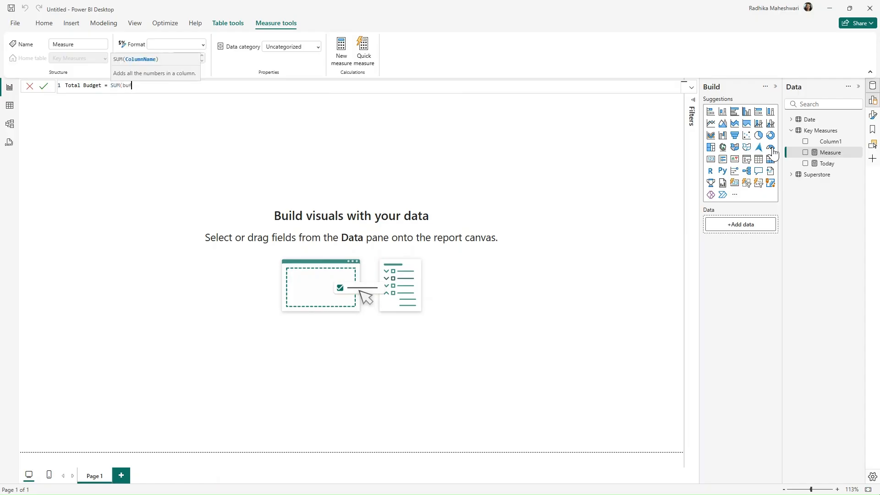
key("BackSpace")
type("dg")
key("Tab")
type(")")
key("Return")
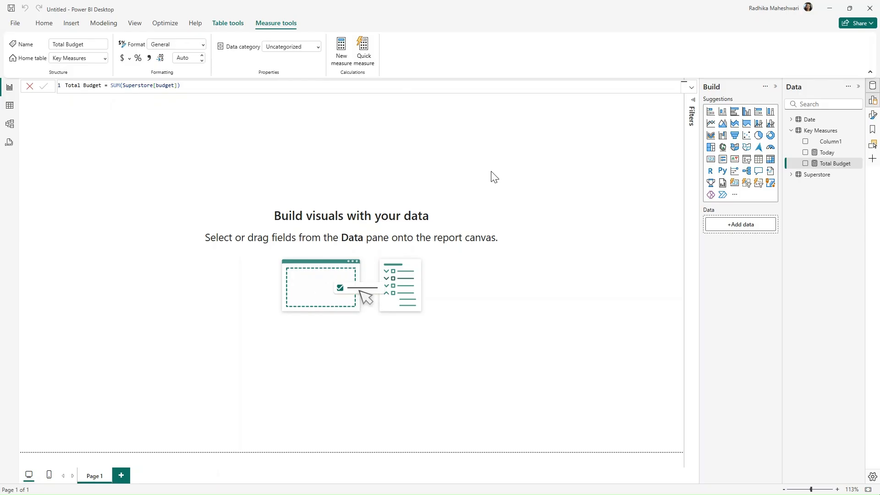
Start a Total Budget Overall measure in the Key Measures table with a CALCULATE function whose expression is [Total Budget].
right_click(824, 131)
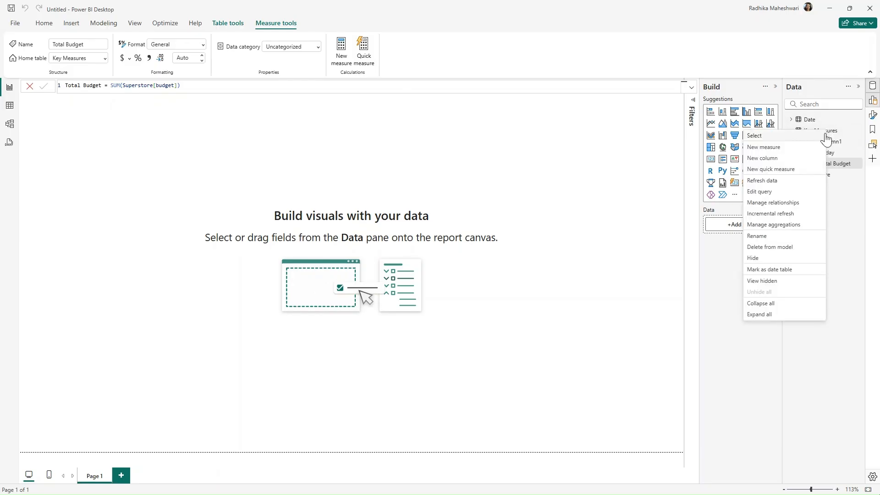
left_click(772, 148)
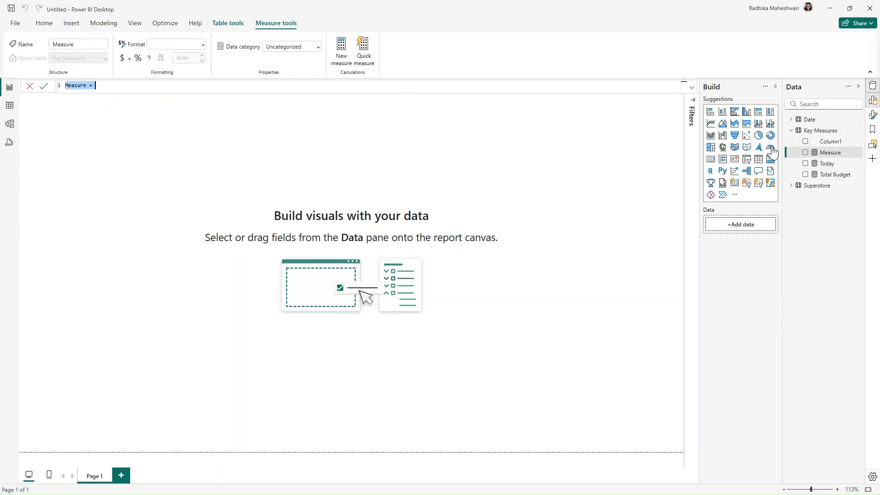
type("Total Budget Overl")
type("ll = CALCULATE(")
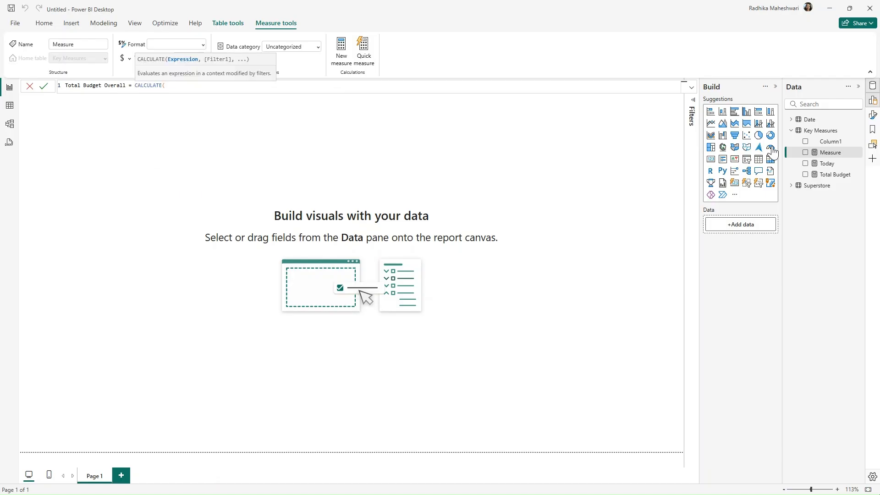
type("to")
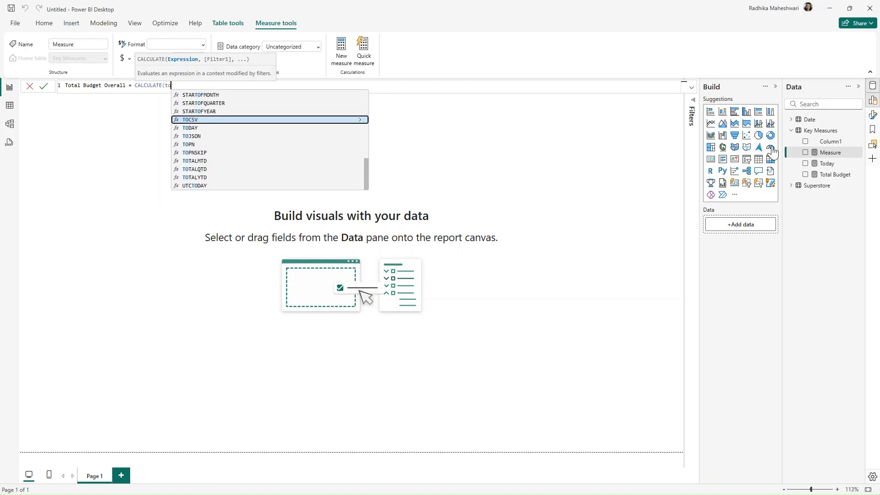
key("BackSpace")
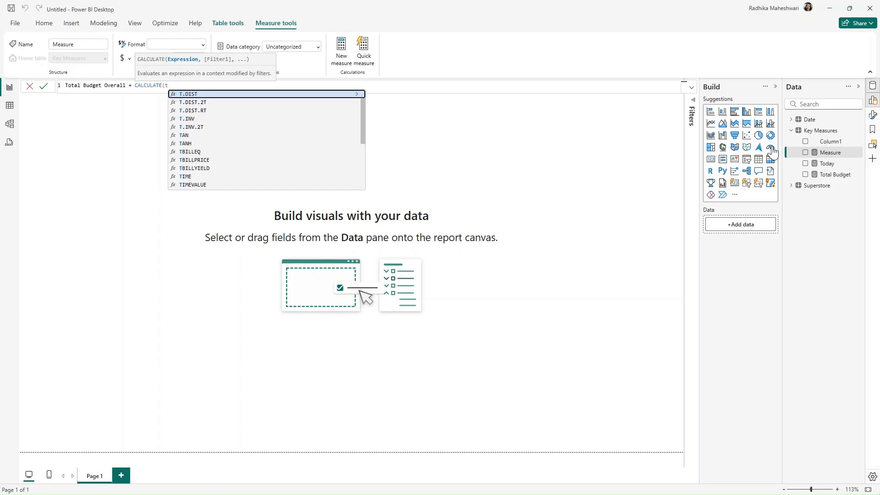
type("ota")
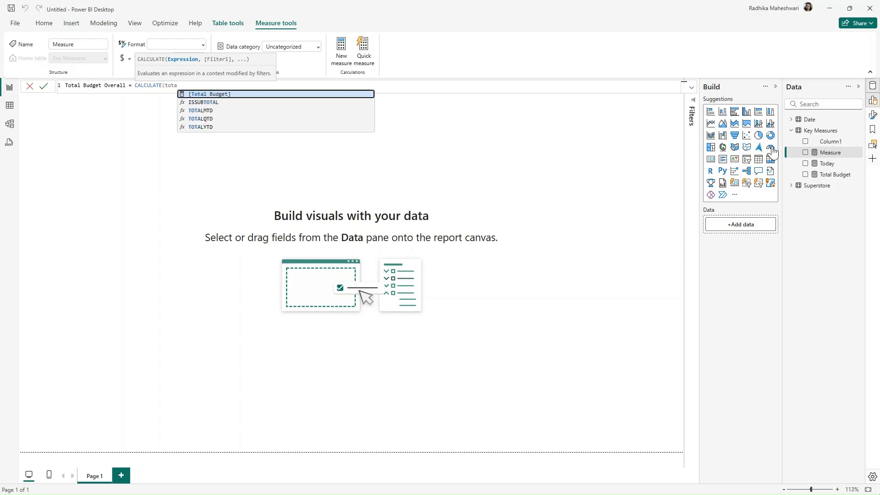
key("Tab")
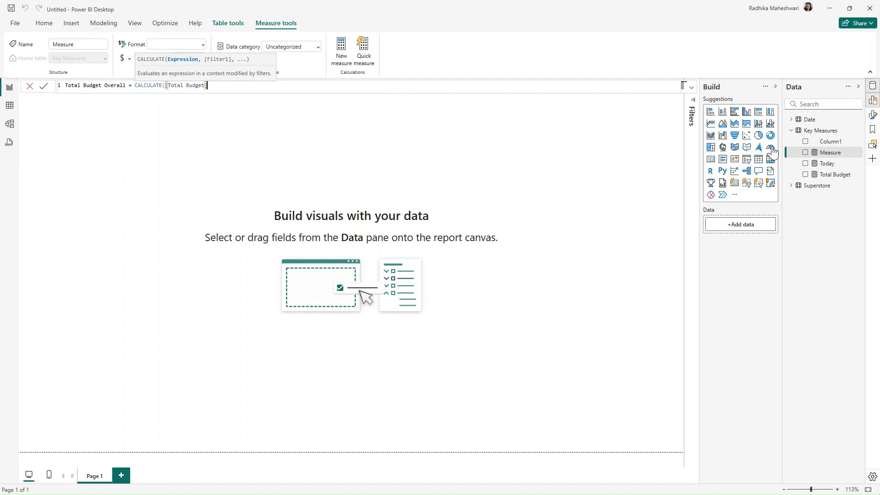
Complete the Total Budget Overall formula with the filter argument REMOVEFILTERS('Date') and commit the measure.
type(", REMOVEFILTERS(")
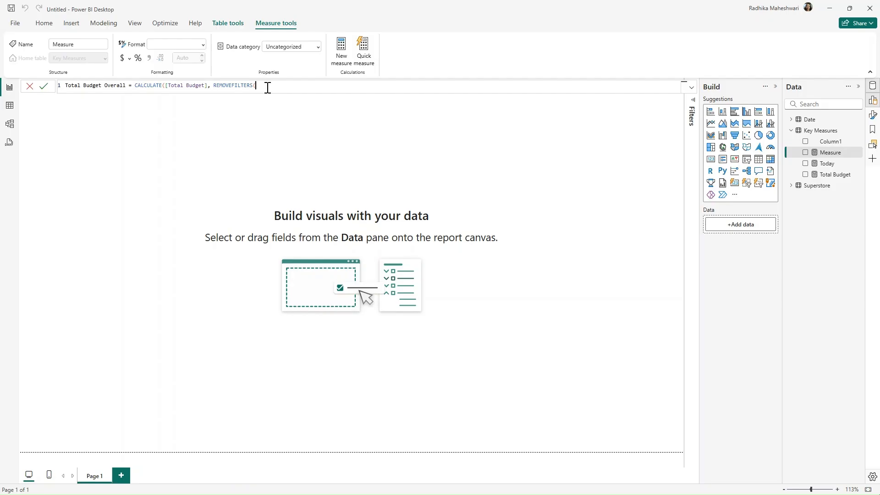
key("ctrl+BackSpace")
key("ctrl+BackSpace")
type("REMOVEFILTERS(")
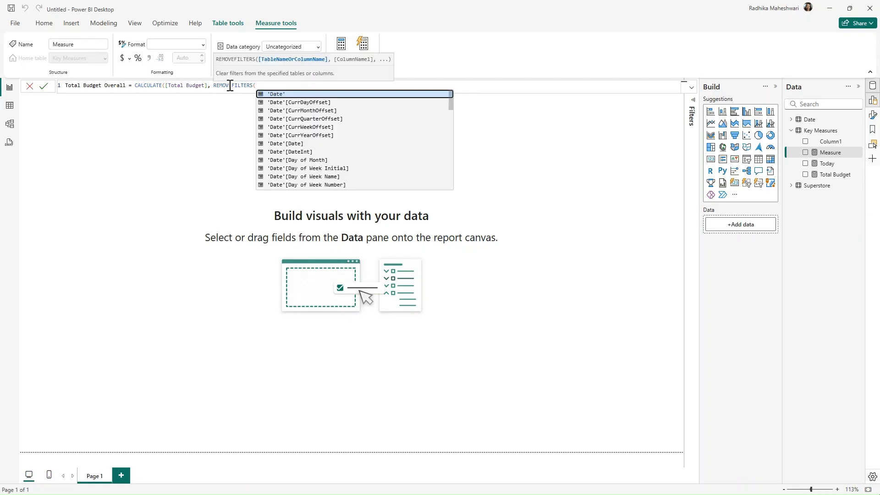
type("date")
key("Tab")
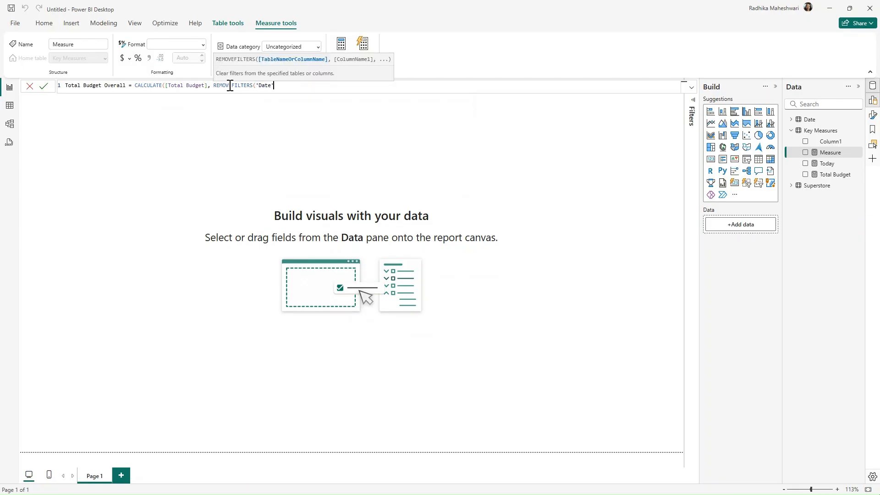
type("))")
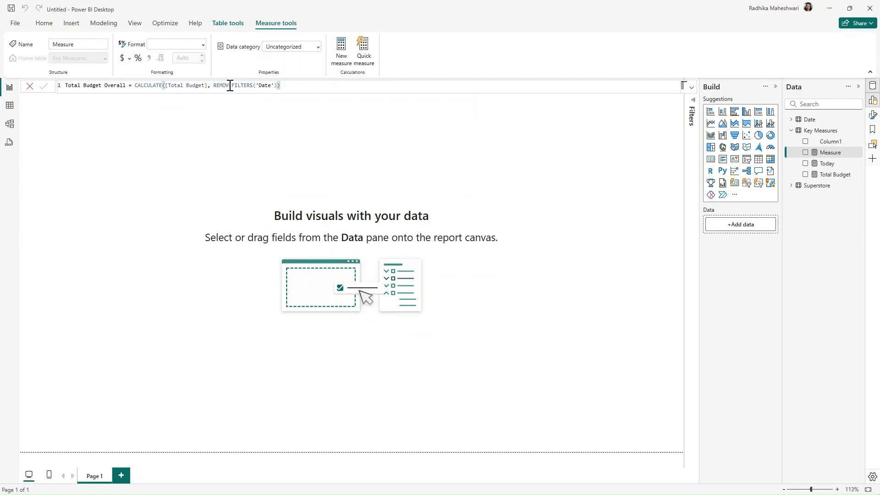
key("Return")
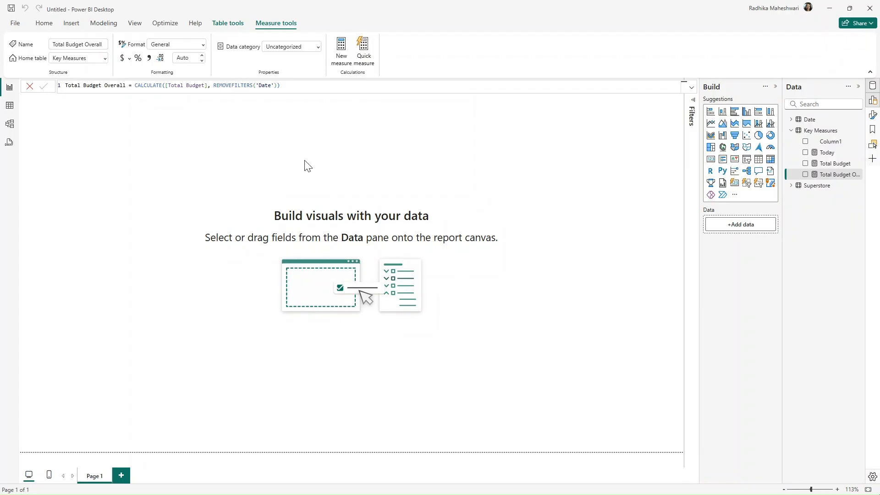
right_click(817, 134)
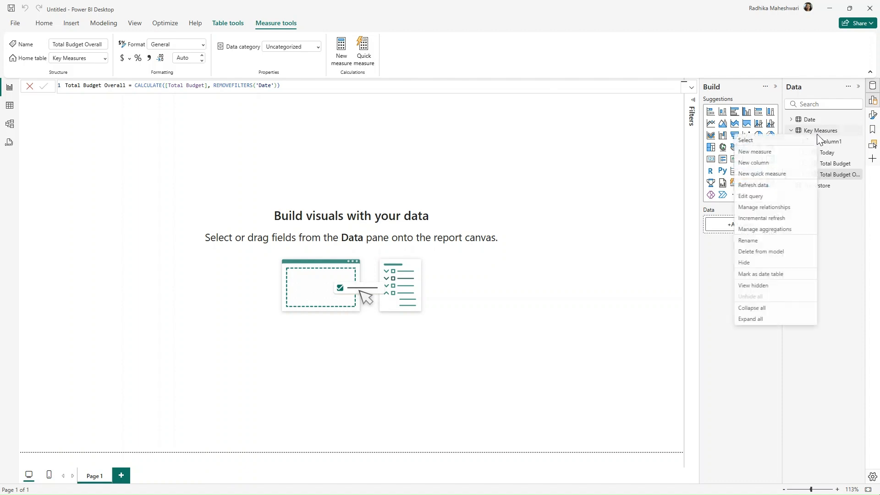
left_click(761, 151)
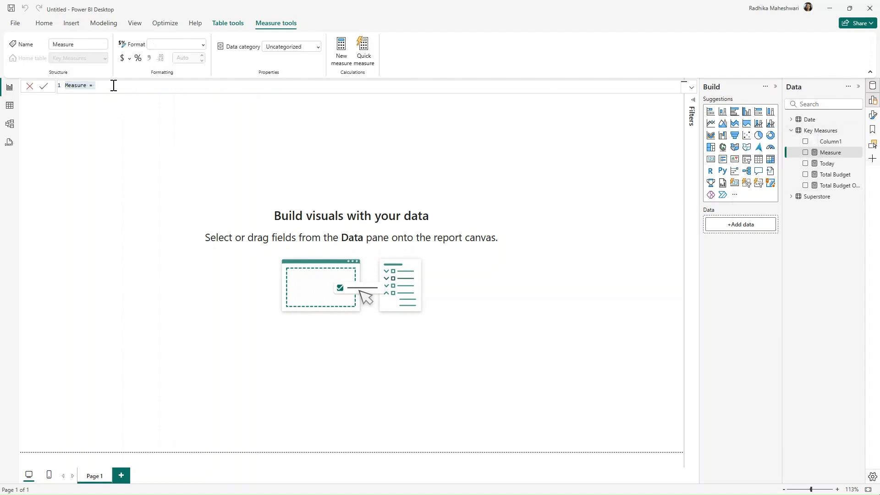
type("Total Budget Used")
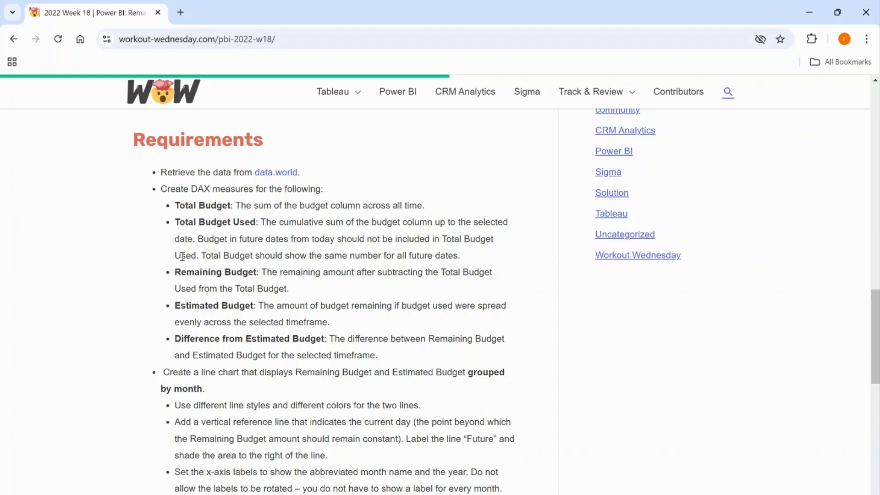
Switch to the Workout Wednesday 2022 Week 18 page in the browser and examine the Total Budget Used requirement on future dates.
left_click_drag(225, 239, 367, 243)
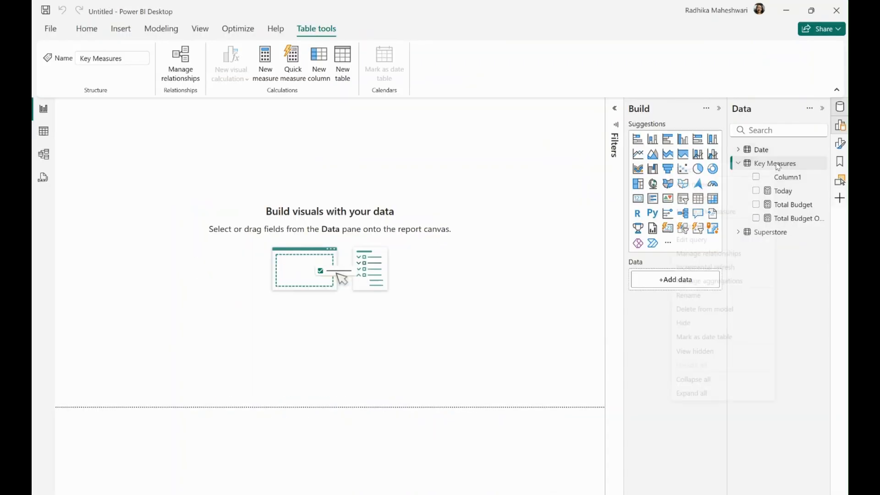
Start a measure named Total Budget Used in the Key Measures table and declare a variable last_visible_date on its second line.
right_click(775, 163)
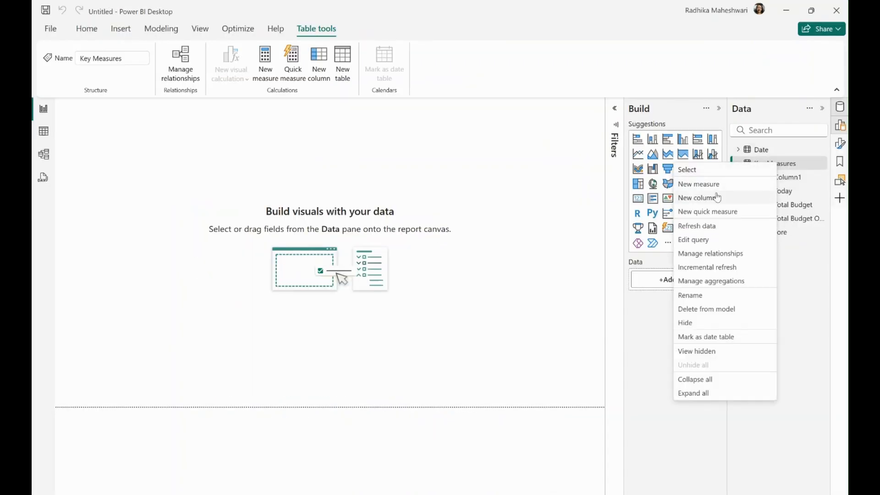
left_click(698, 183)
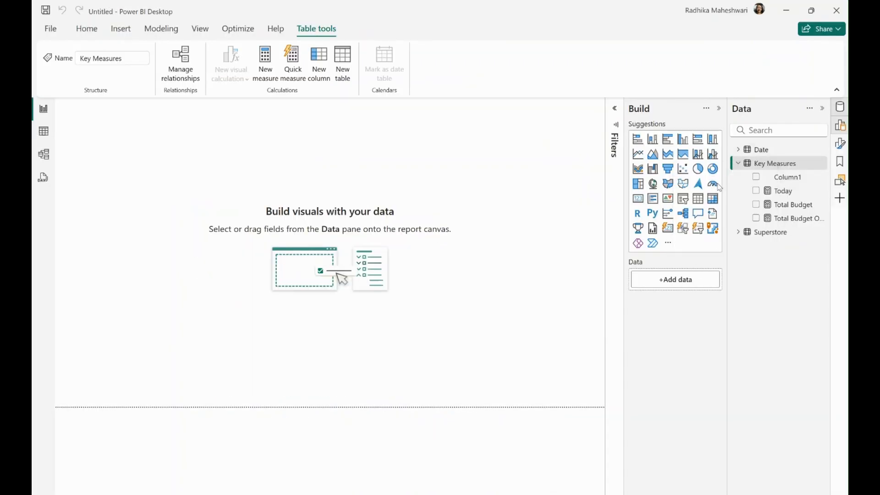
type("Tot")
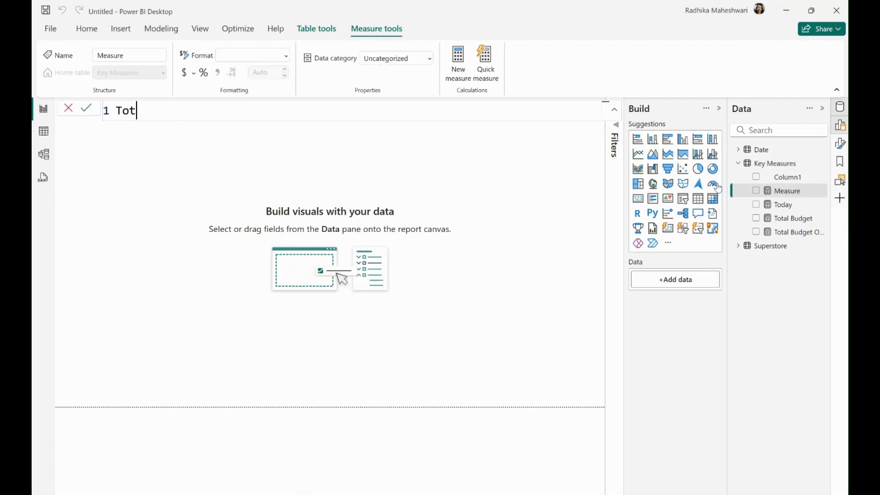
type("al Budget Used =")
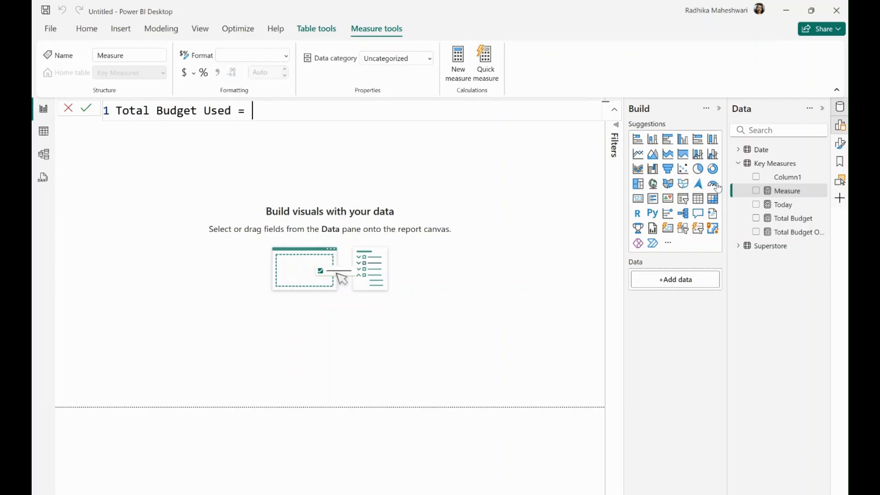
key("shift+Return")
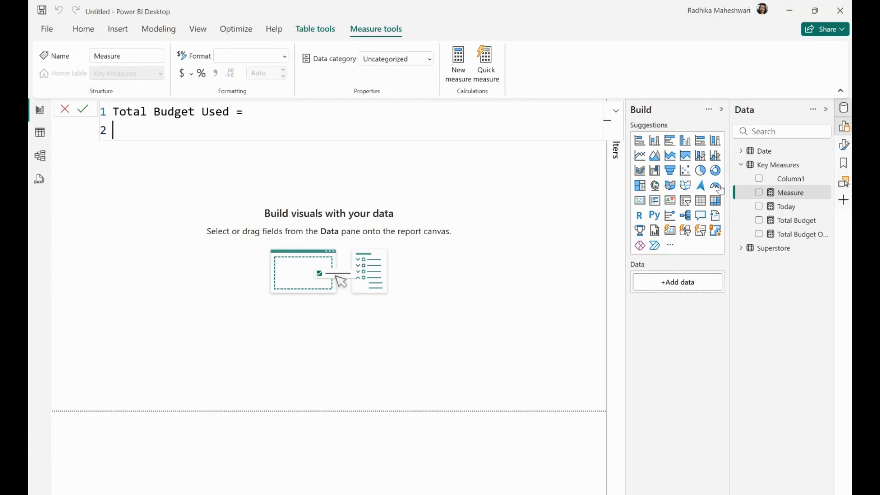
type("var last")
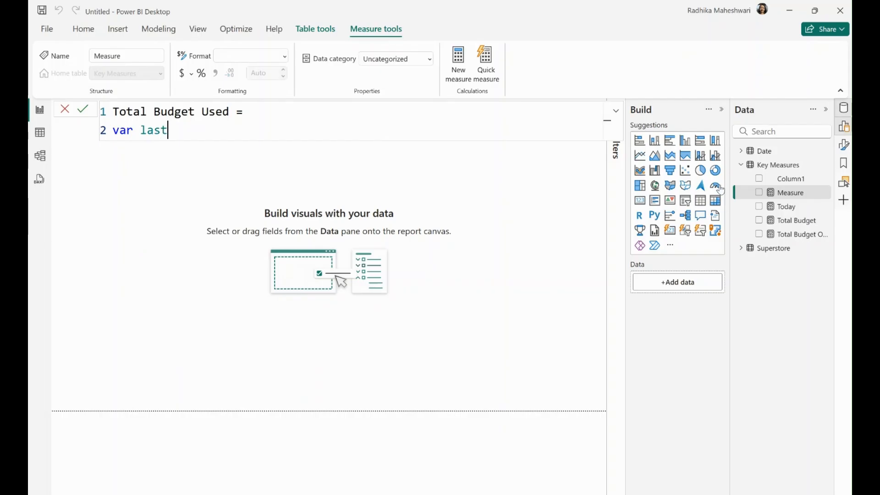
type("_visilbe")
key("BackSpace")
key("BackSpace")
key("BackSpace")
type("ble_date ")
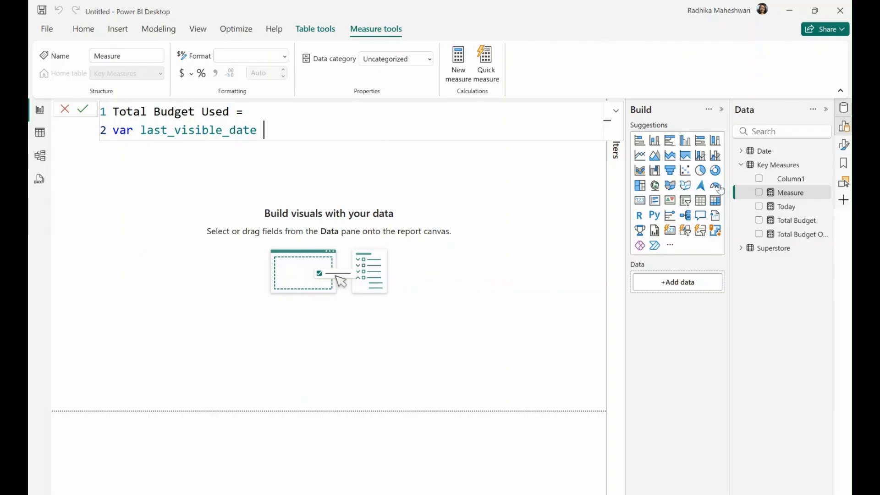
Assign last_visible_date an IF function whose logical test is [Today] < MAX('Date'[Date]).
type("= IF(tod")
key("Tab")
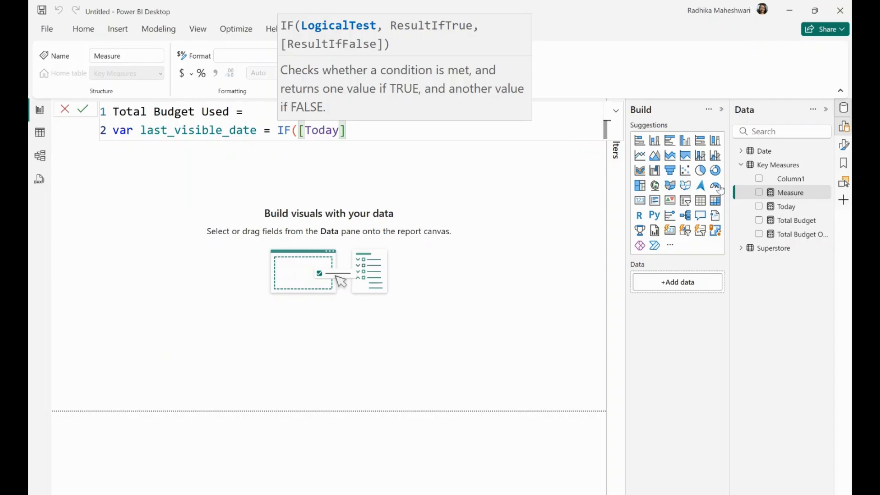
type("< max")
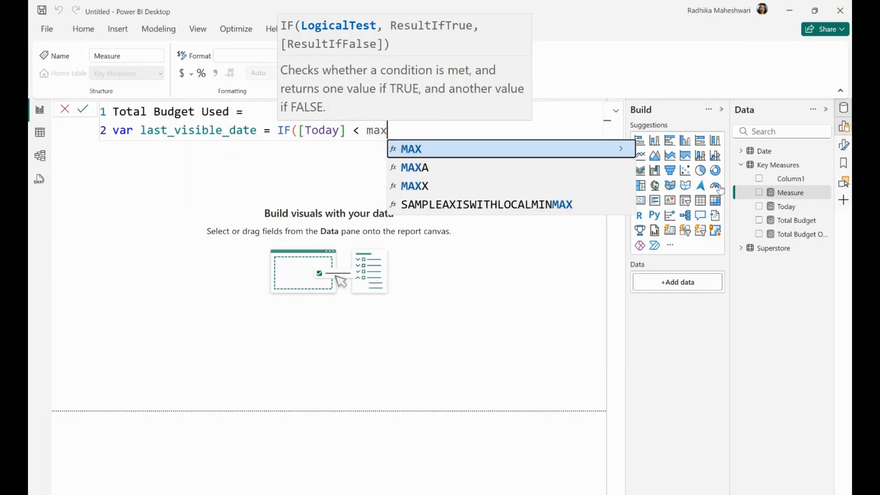
key("Tab")
type("date")
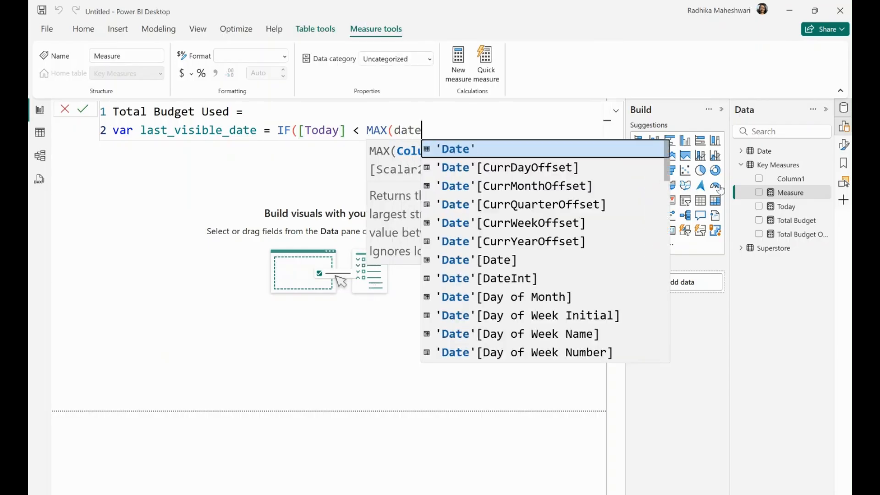
key("Down")
key("Down")
key("Down")
key("Down")
key("Down")
key("Down")
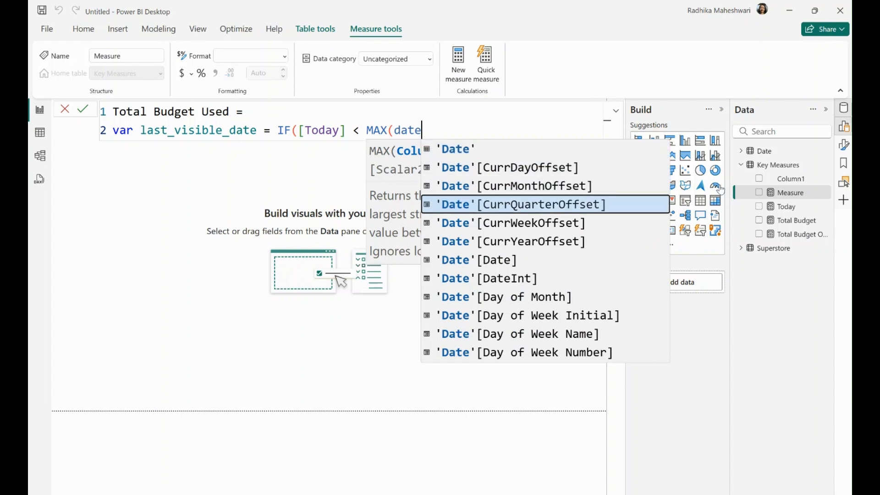
key("Tab")
type("), ")
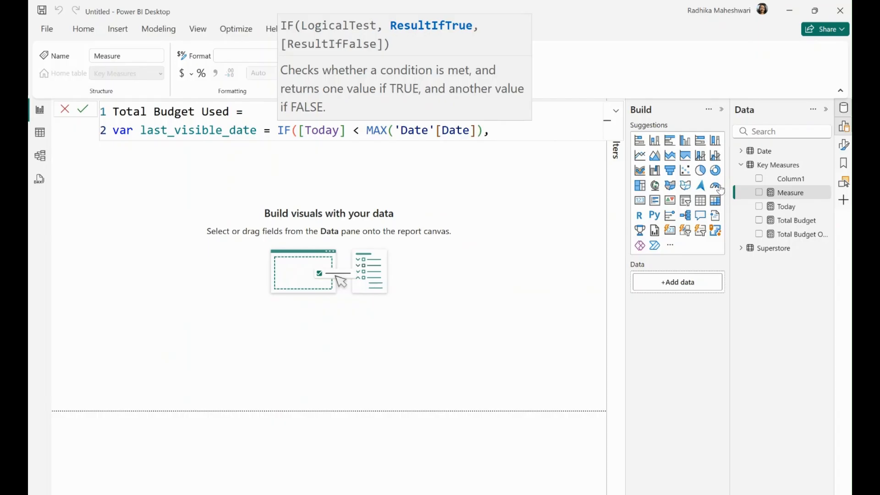
Complete the last_visible_date IF with [Today] as the true result and MAX('Date'[Date]) as the false result.
type("toda")
key("Tab")
type(", ")
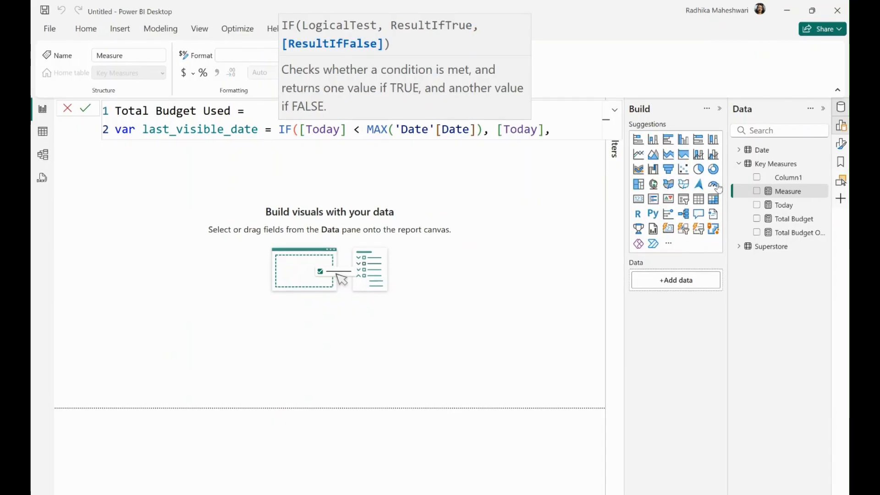
type("ma")
key("Tab")
type("(")
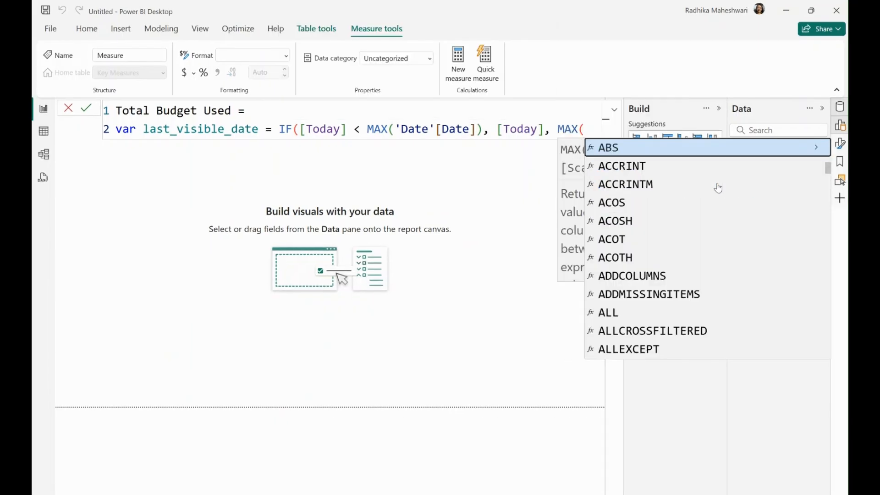
type("date")
key("Down")
key("Down")
key("Down")
key("Down")
key("Down")
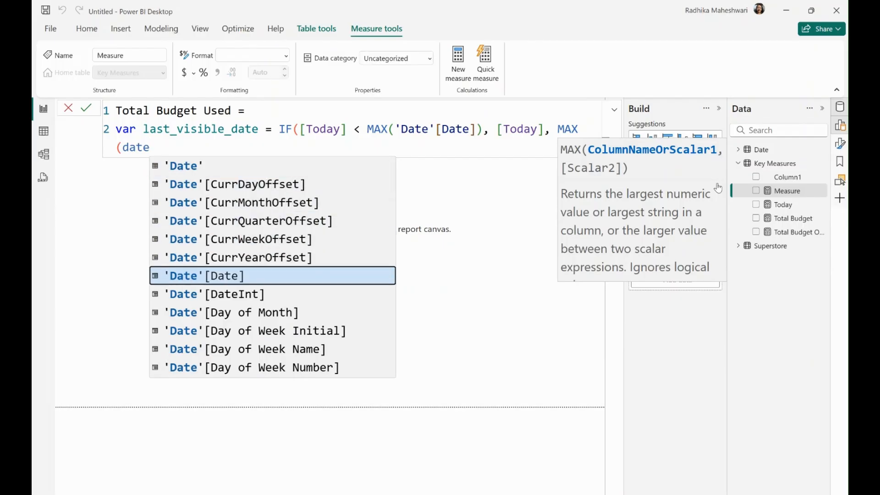
key("Tab")
type("))")
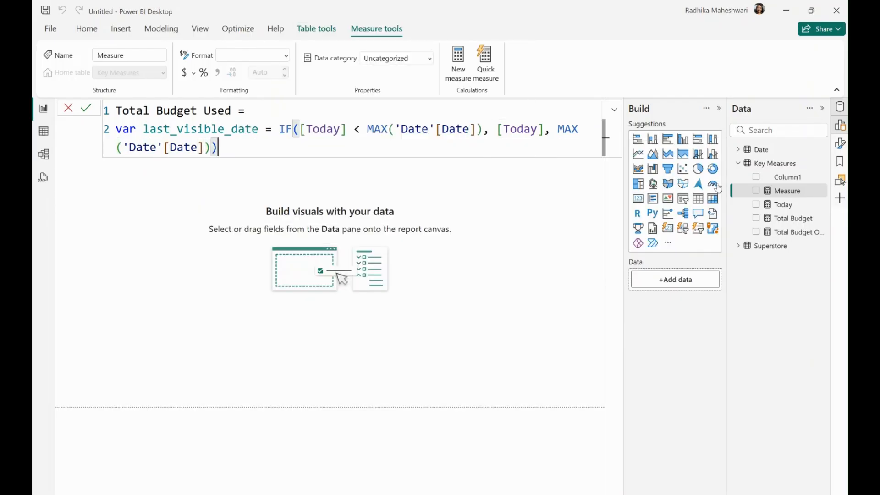
Declare a second variable named first_visible_date on line 4 of the Total Budget Used formula.
key("shift+Return")
key("Return")
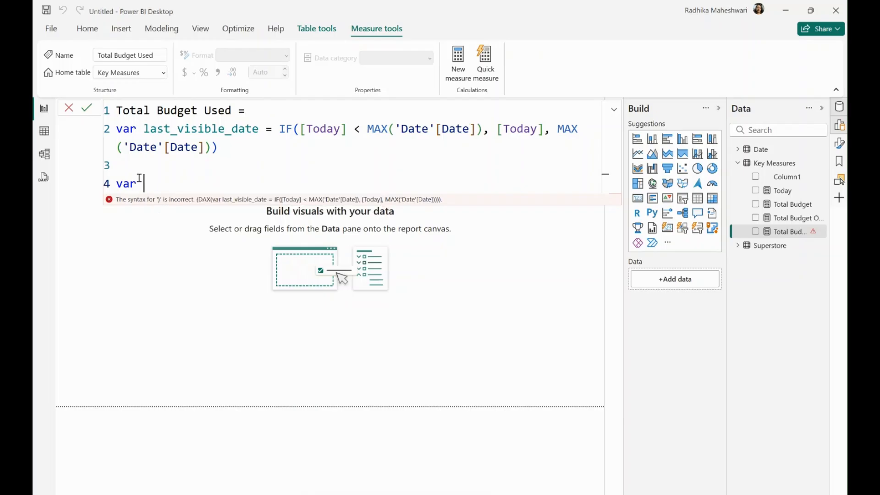
type("first_visible_d")
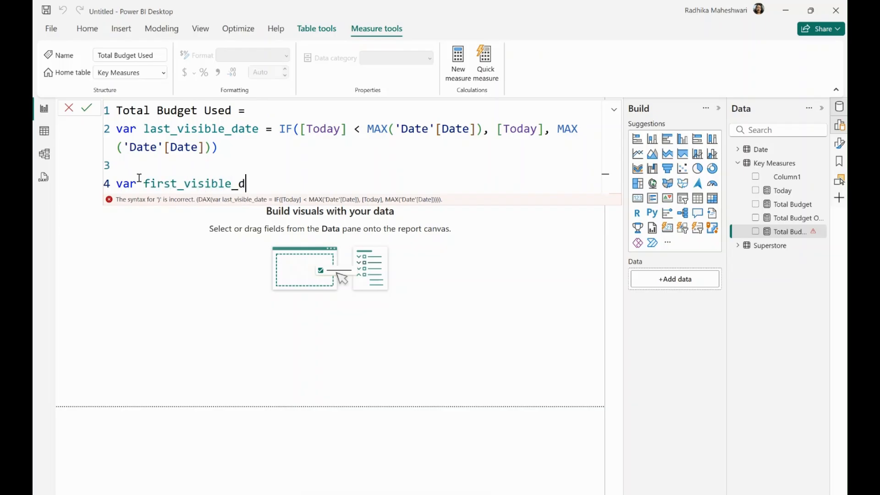
type("ate -")
key("BackSpace")
type("=")
key("BackSpace")
key("BackSpace")
Define first_visible_date as MIN('Date'[Date]).
type("= min")
key("Tab")
type("dat")
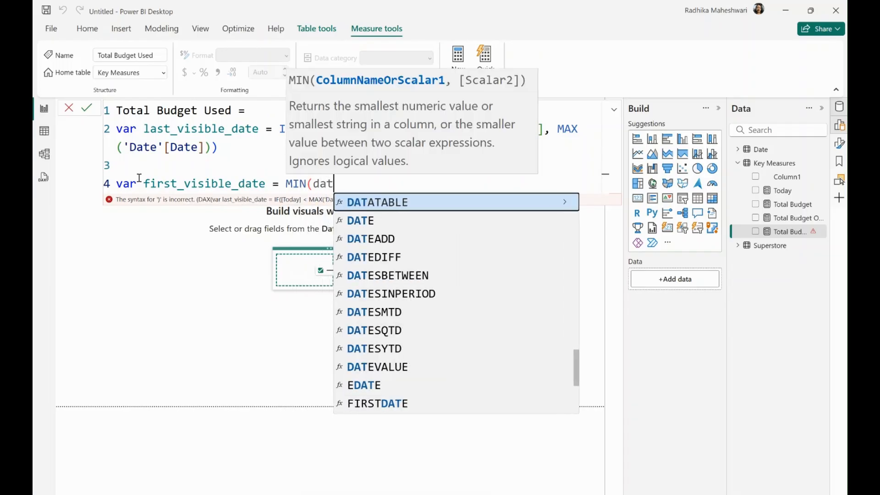
type("e")
key("Down")
key("Down")
key("Down")
key("Down")
key("Down")
key("Down")
key("Tab")
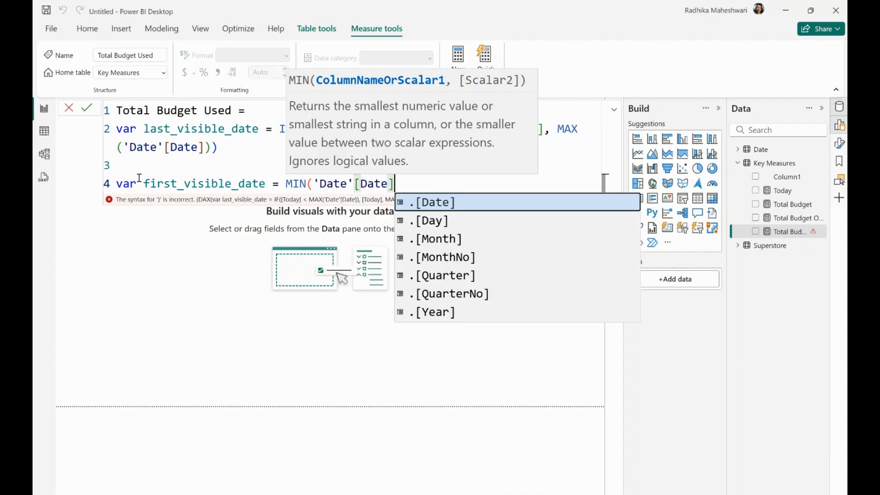
type(")")
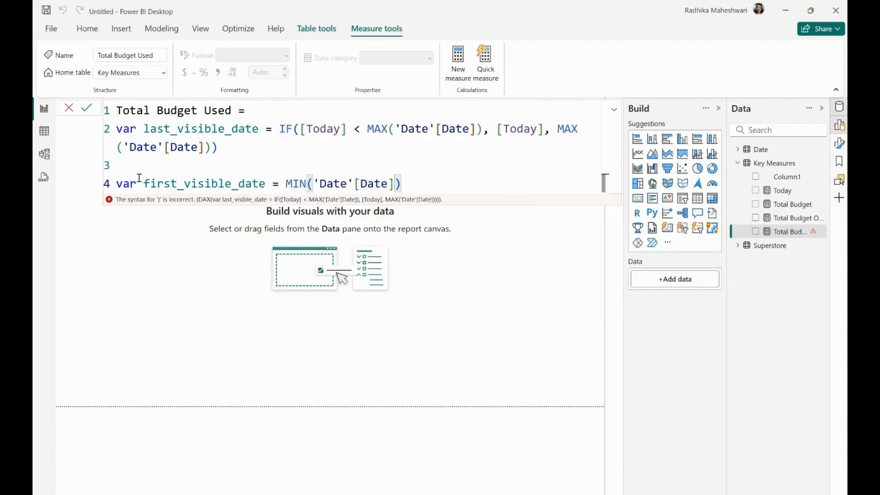
Declare a third variable last_date_with_budget on line 6 and assign it a CALCULATE function.
key("shift+Return")
key("shift+Return")
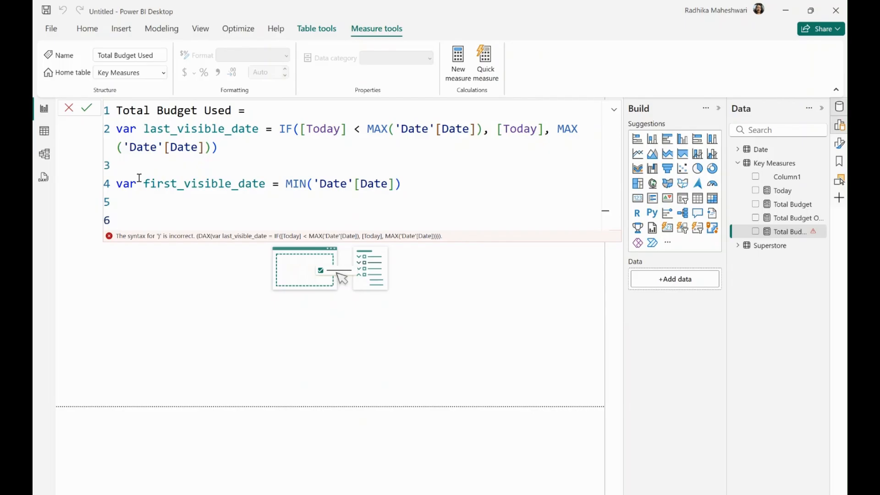
type("var last_date_with")
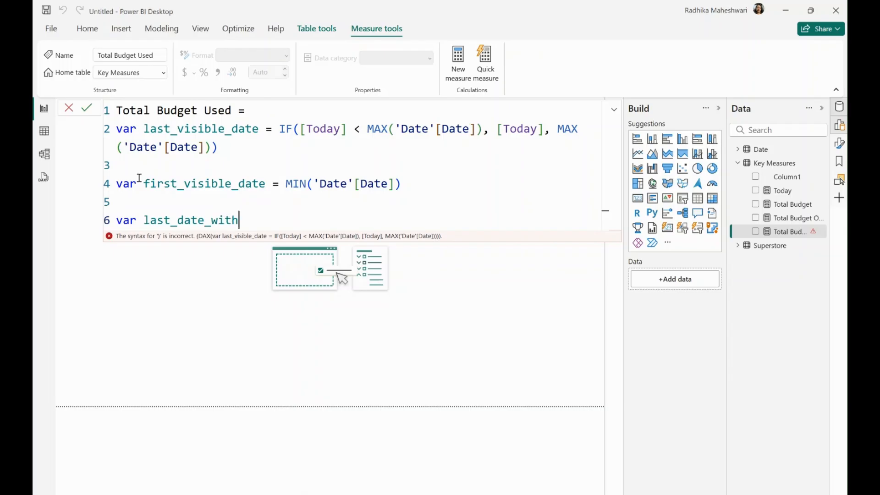
type("_budget =")
type("ca")
key("Tab")
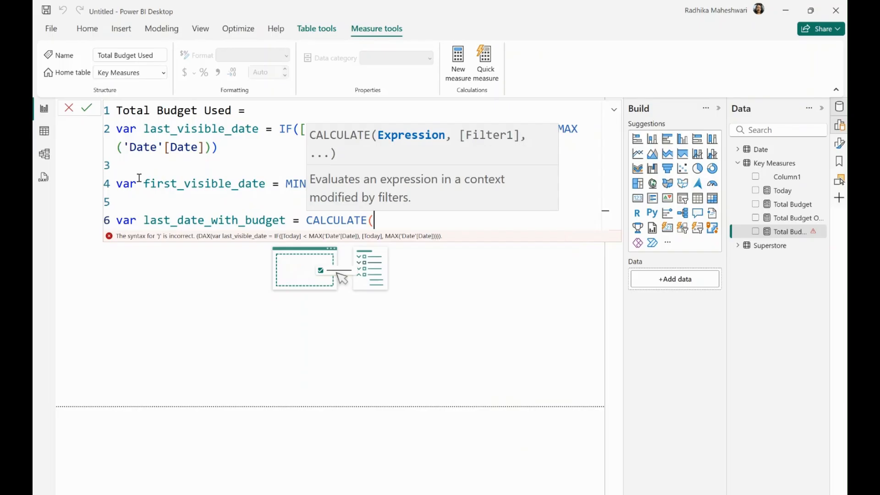
Complete the last_date_with_budget CALCULATE with the expression MAX(Superstore[order_date]) and the filter REMOVEFILTERS().
type("max")
key("Tab")
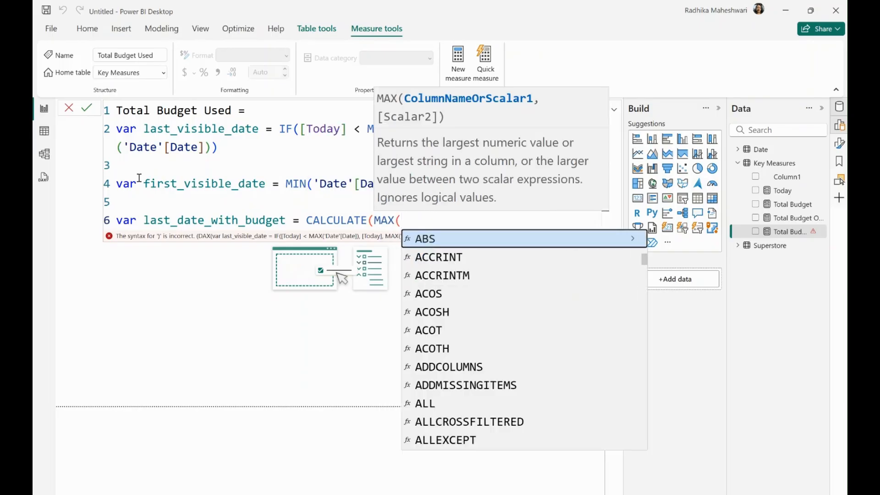
type("order")
key("Tab")
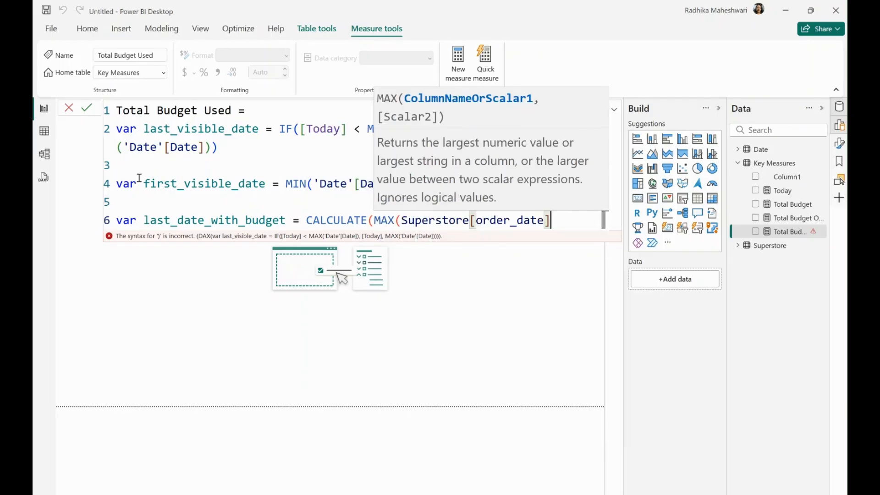
type(")")
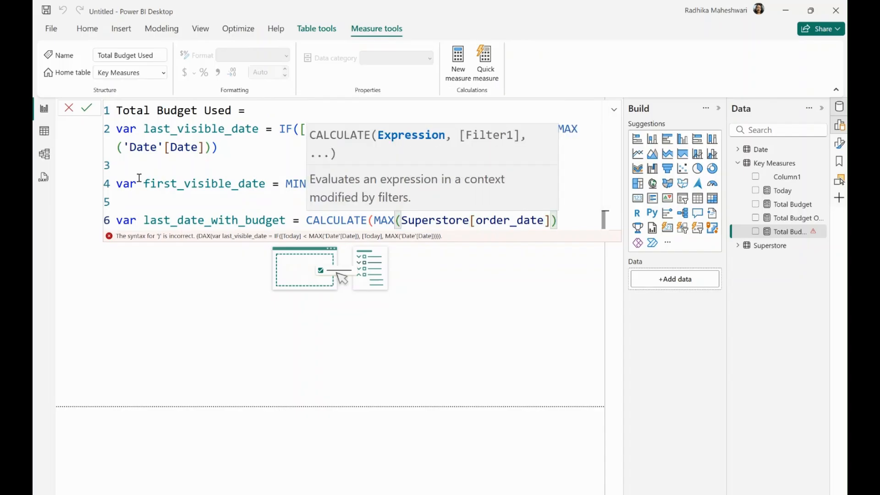
type(",")
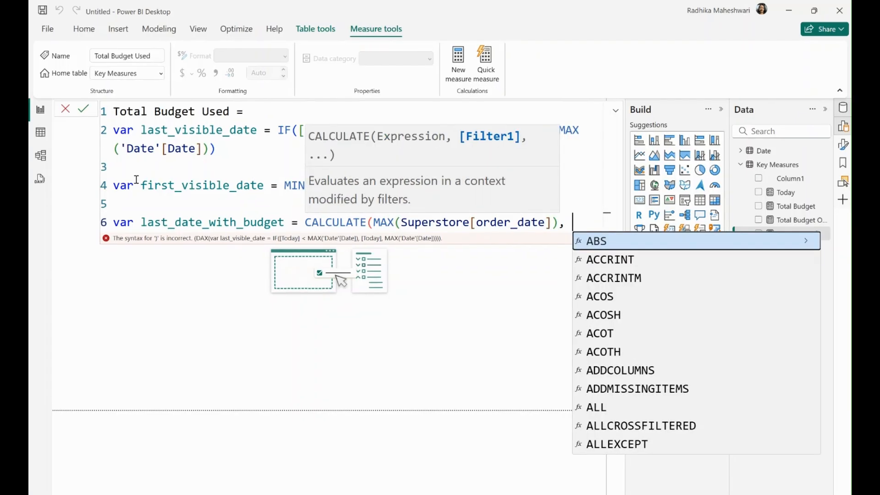
type(" remo")
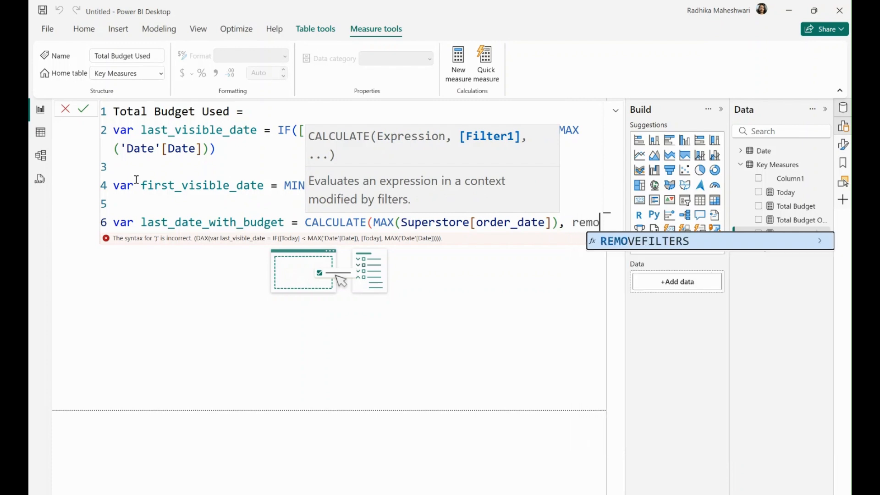
key("Tab")
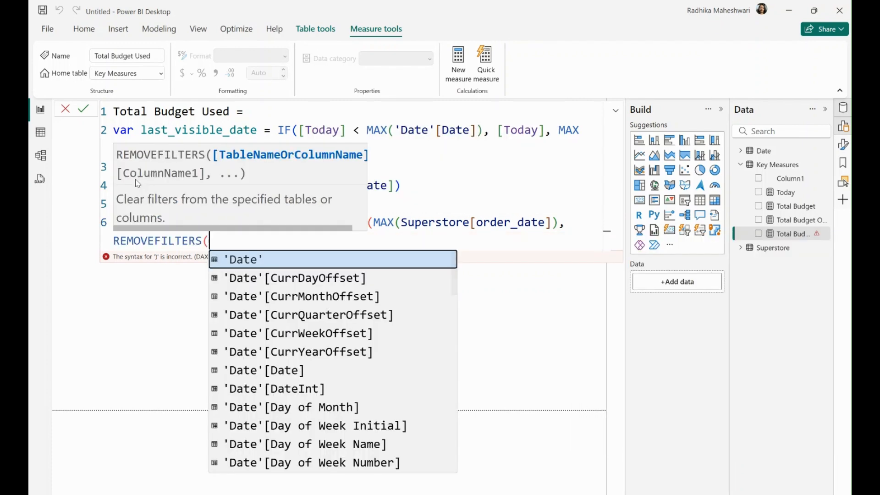
type("))")
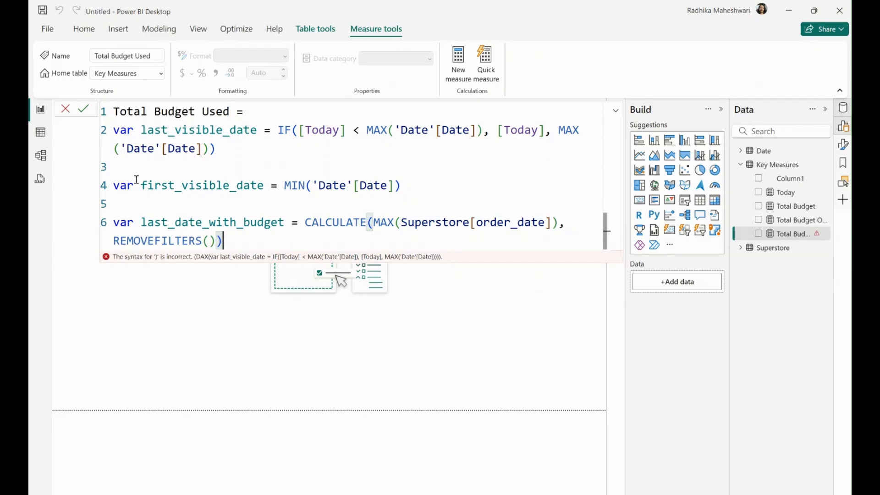
Add a RETURN keyword on line 8 of the formula and start an IF function on line 9.
key("Return")
key("Return")
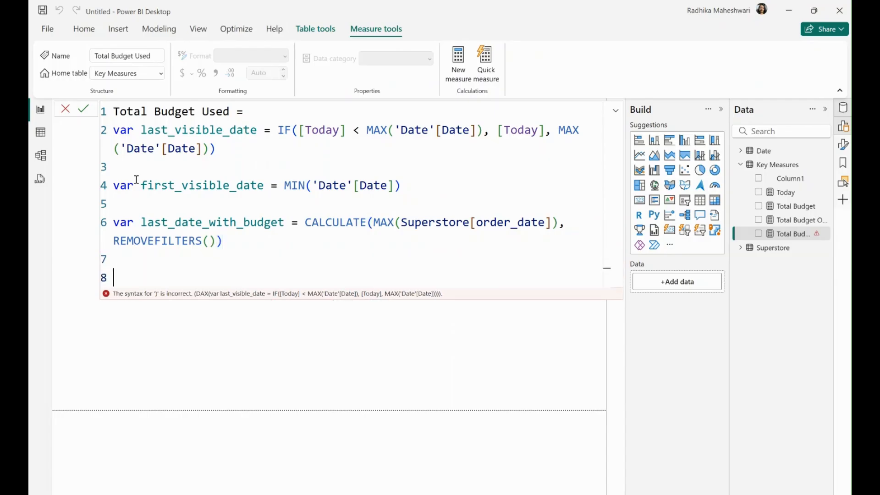
type("return")
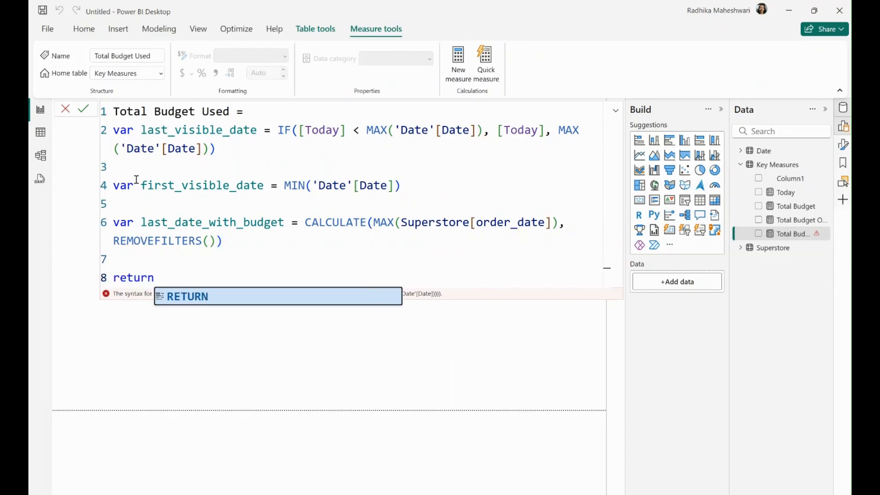
key("Tab")
key("Return")
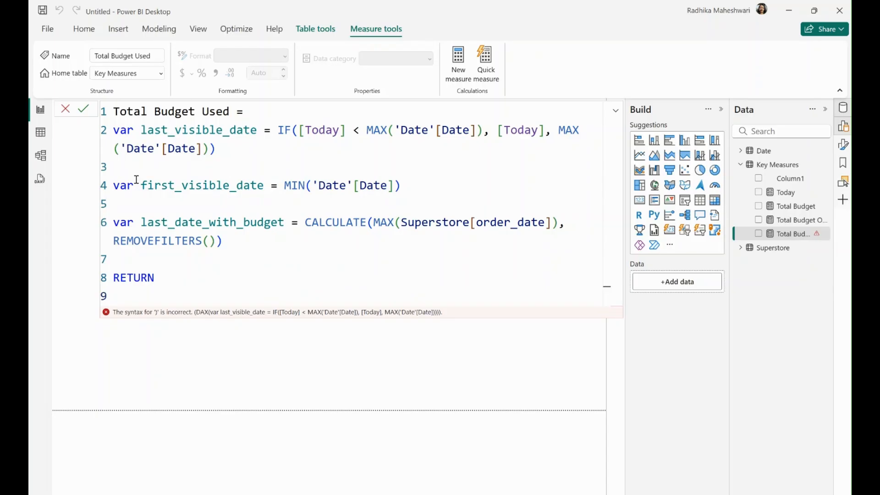
type("if")
key("Tab")
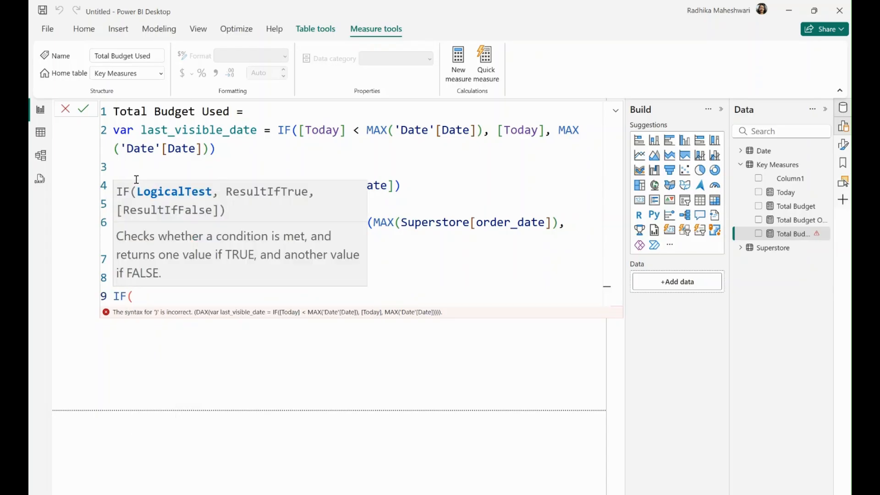
Enter first_visible_date <= last_date_with_budget as the logical test of the returned IF function.
type("firs")
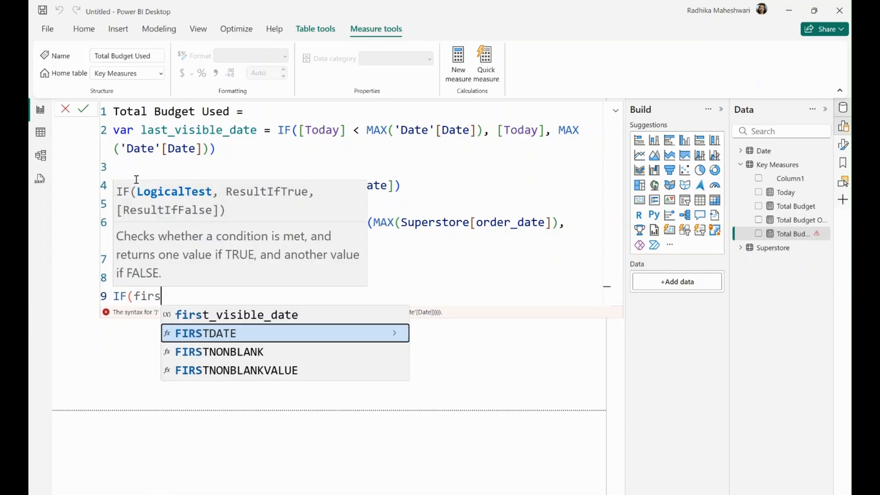
key("Up")
key("Tab")
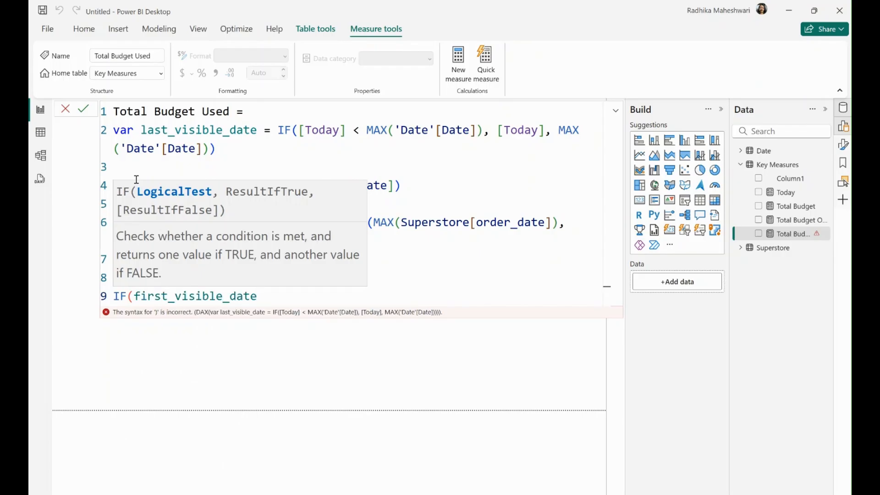
type("<= last")
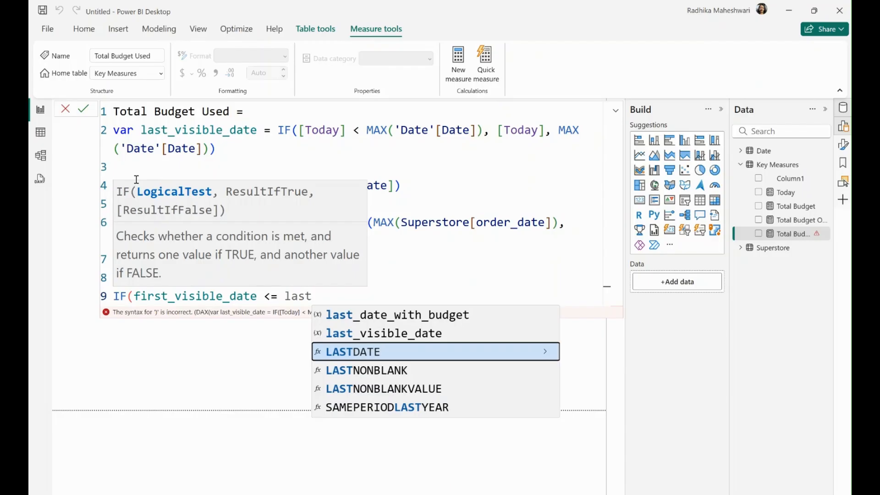
type("_dat")
key("Tab")
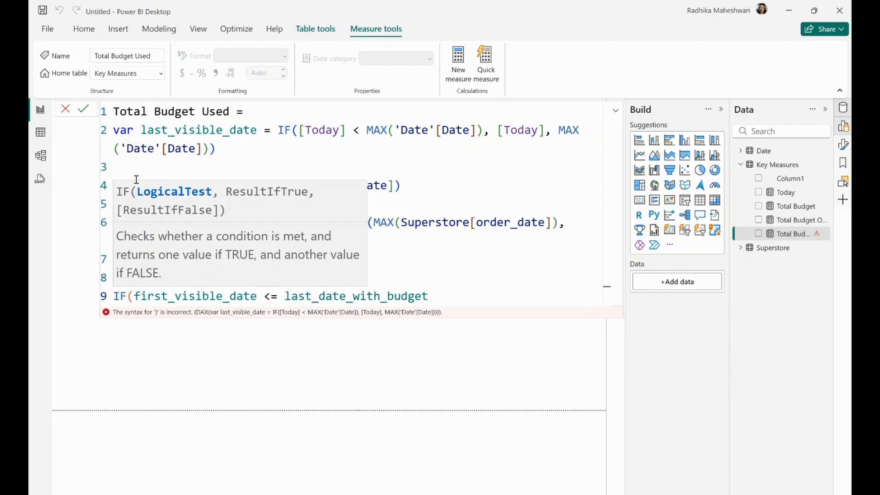
Add a CALCULATE function with [Total Budget] as its expression for the IF function's true result.
type(", cal")
key("Tab")
type("to")
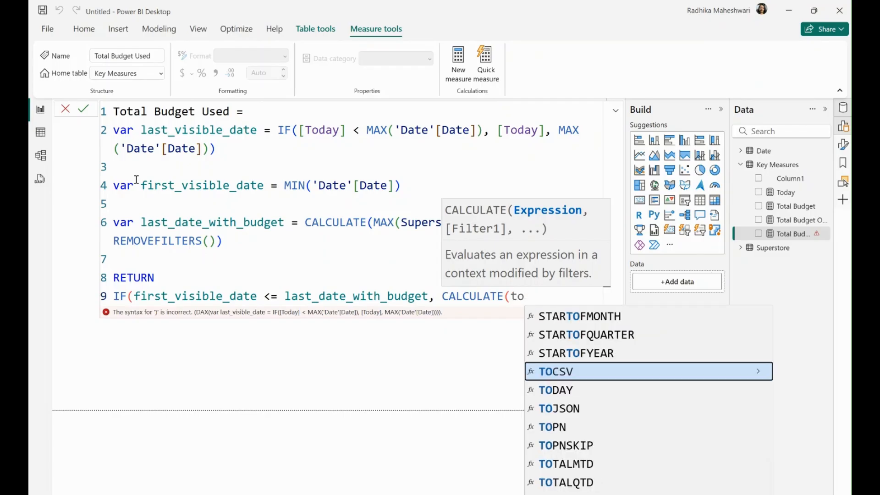
type("tal")
key("Tab")
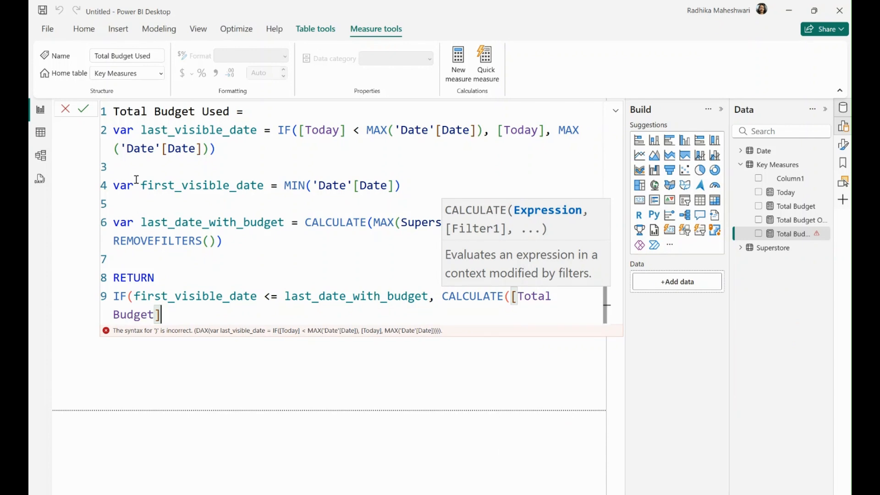
Begin the filter argument of the [Total Budget] CALCULATE with the 'Date'[Date] column.
type(", date")
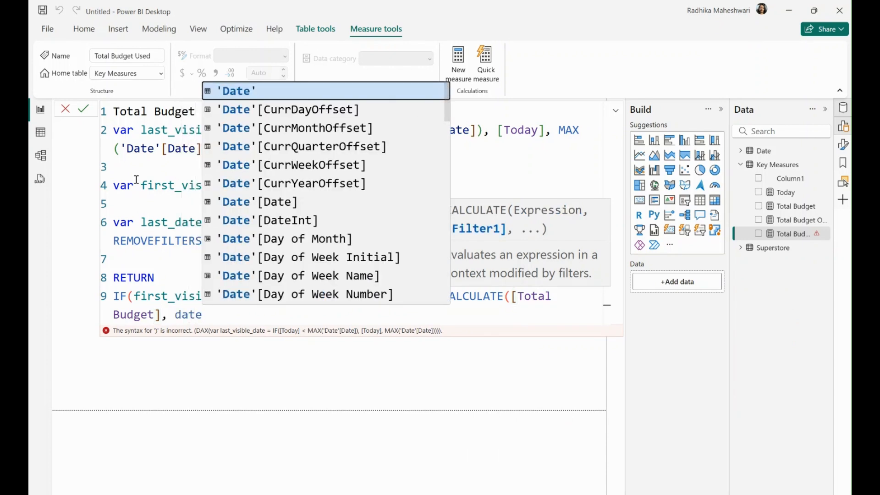
key("Down")
key("Down")
key("Down")
key("Down")
key("Down")
key("Down")
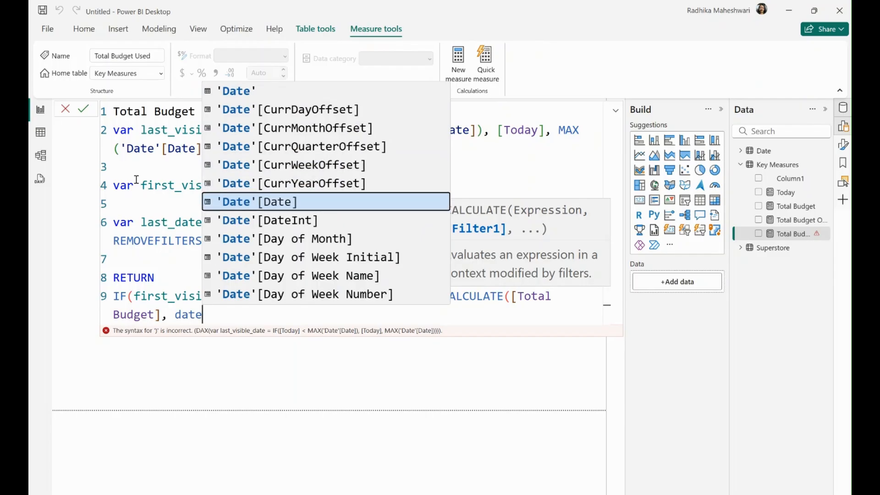
key("Tab")
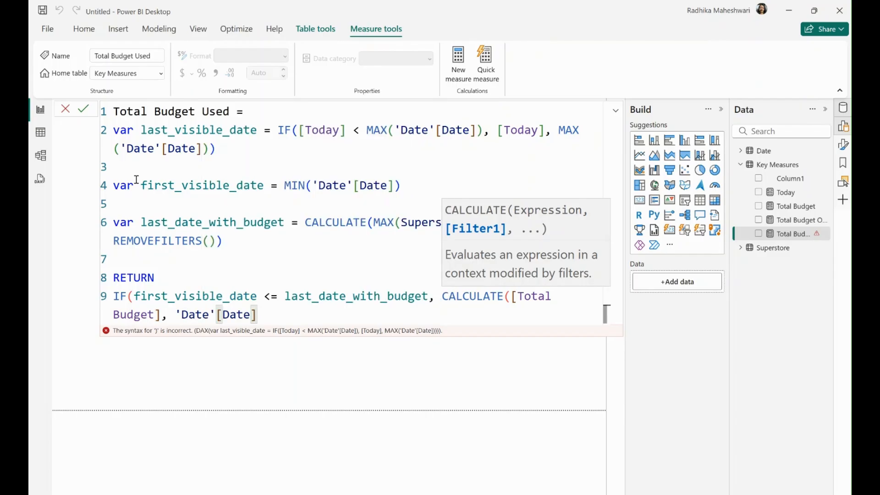
Complete the filter with <= last_visible_date, close the CALCULATE and IF functions, and commit the Total Budget Used measure.
type("<= last")
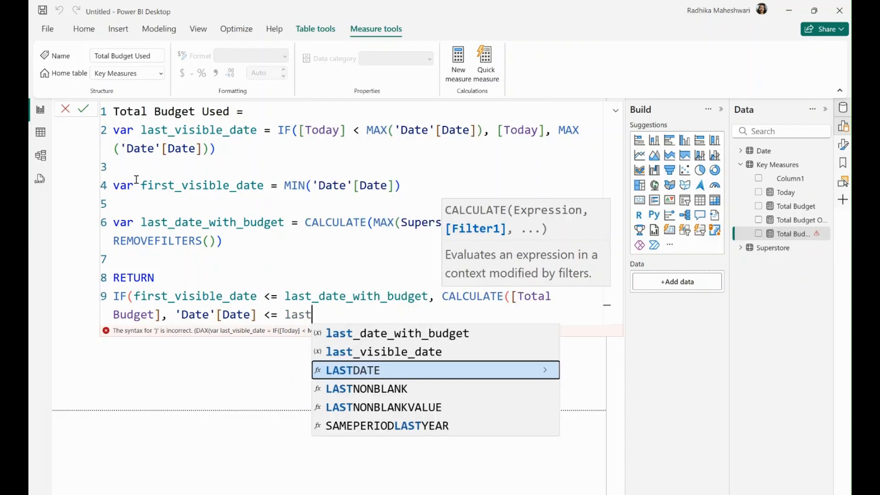
key("Up")
key("Up")
key("Tab")
type("))")
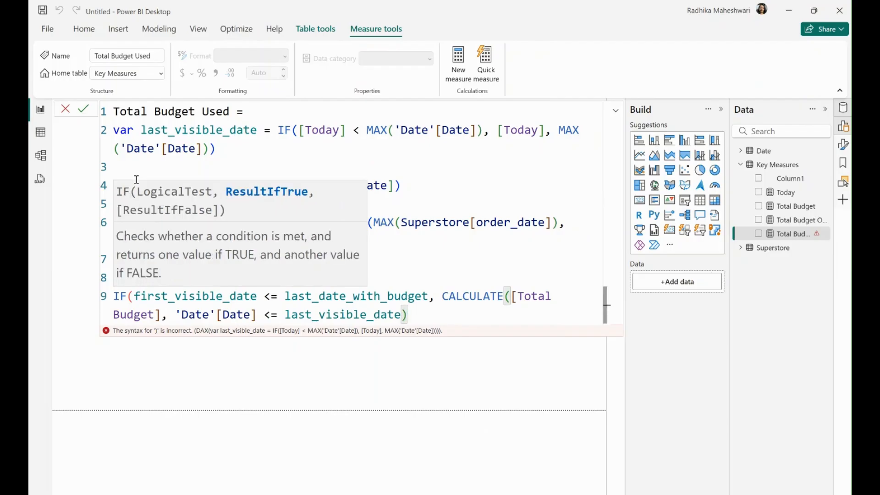
key("Return")
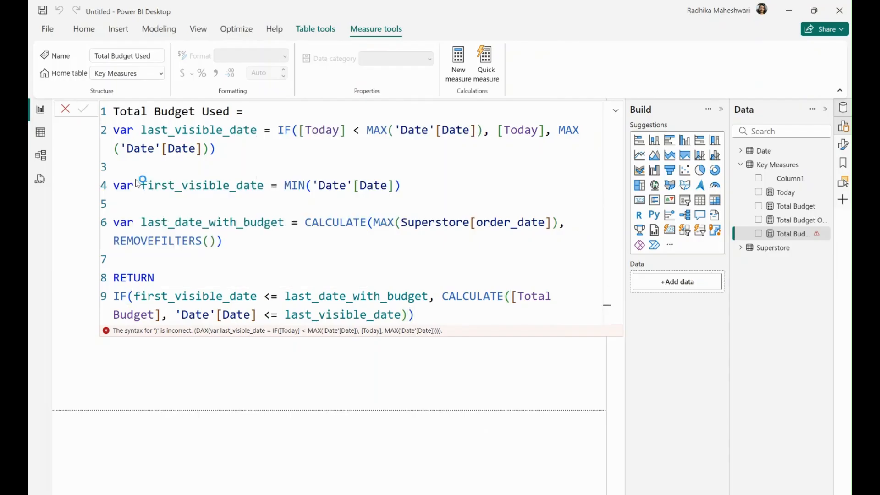
Review the definitions of the last_visible_date, first_visible_date and last_date_with_budget variables in the Total Budget Used formula.
left_click_drag(278, 130, 496, 146)
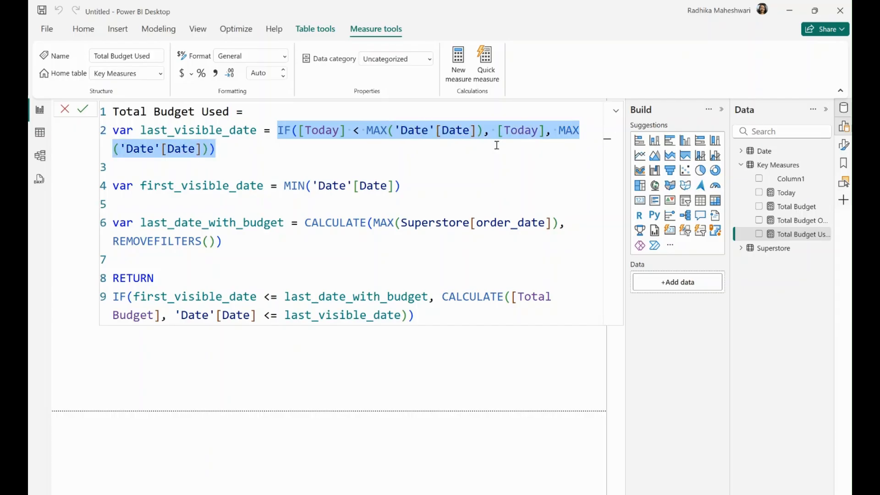
left_click_drag(147, 186, 406, 192)
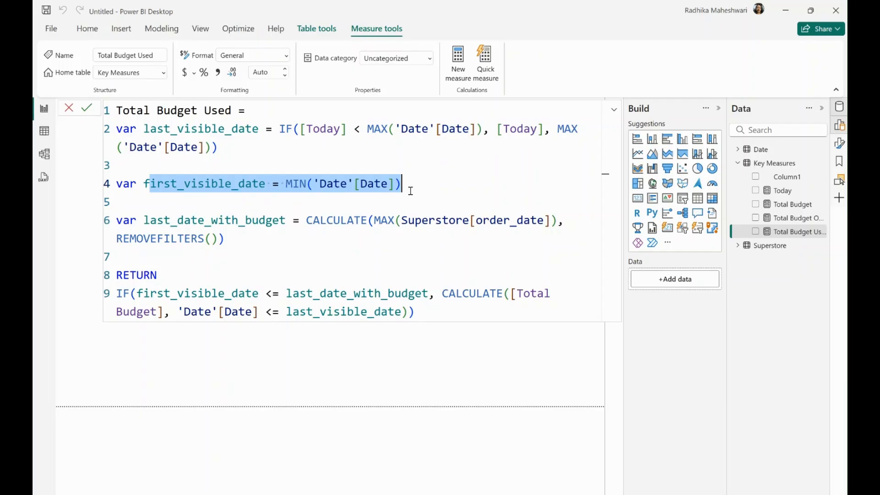
left_click_drag(143, 221, 285, 224)
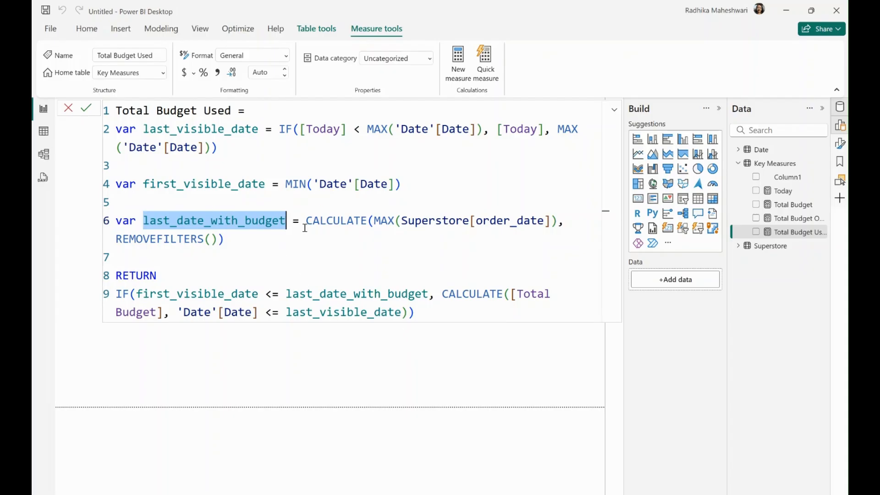
left_click(426, 316)
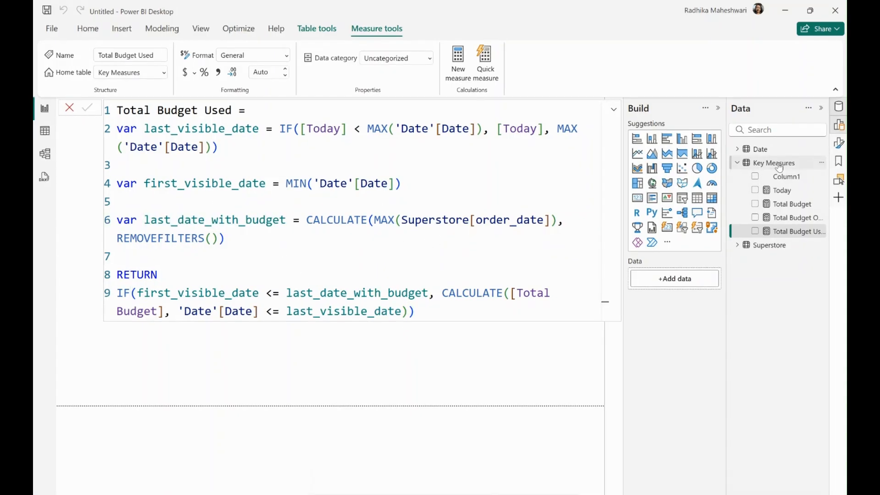
Create a new measure named Remaining Budget in the Key Measures table.
right_click(779, 164)
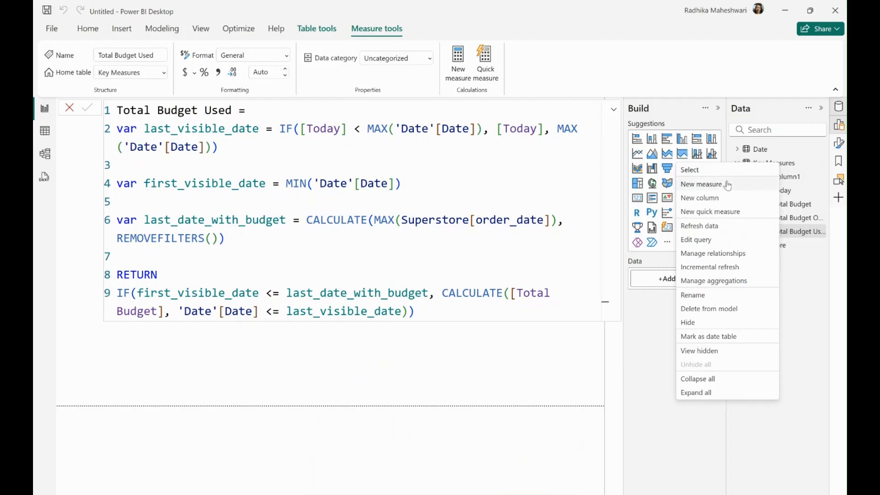
key("Escape")
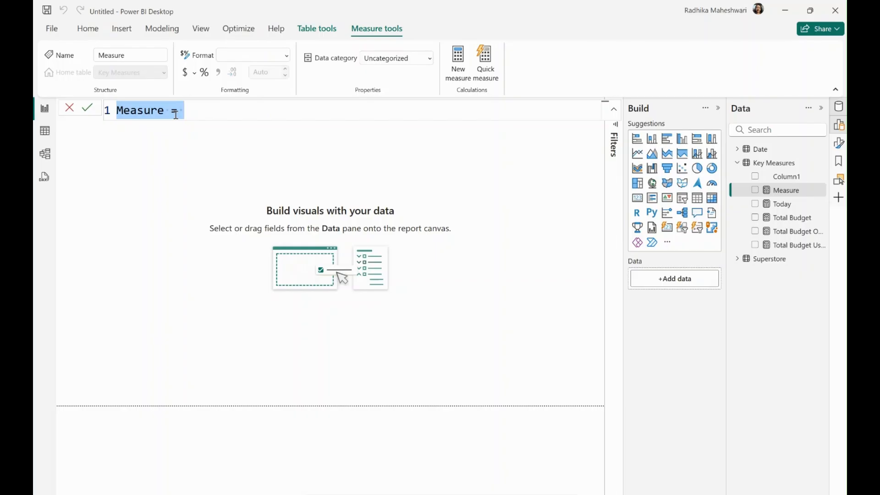
type("Remainig")
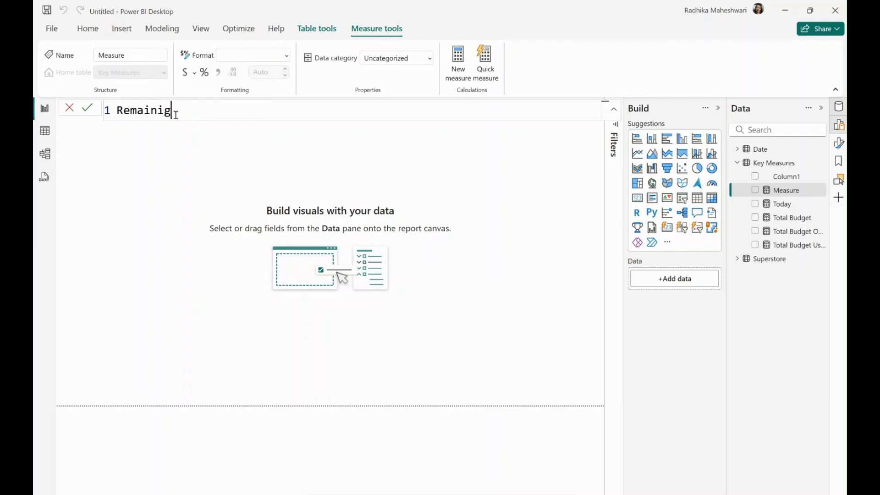
key("BackSpace")
type("ng Budget = tot")
Define Remaining Budget as [Total Budget Overall] - [Total Budget Used] and commit the measure.
key("Up")
key("Up")
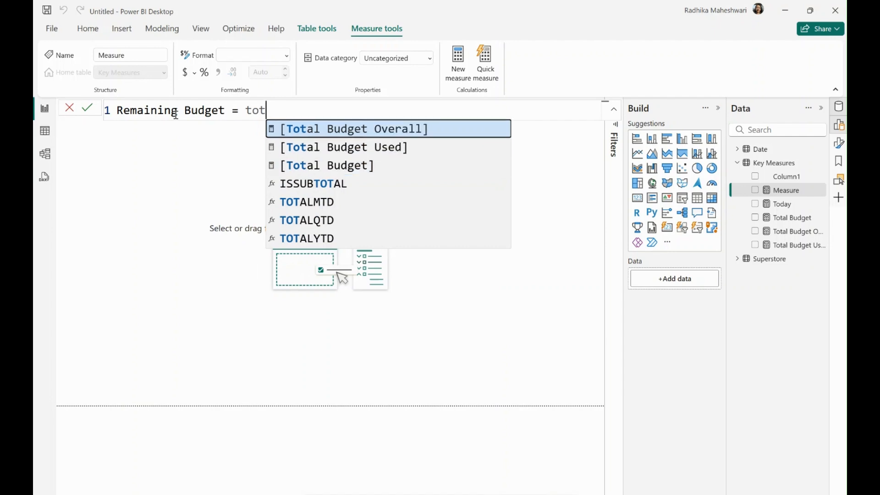
key("Tab")
type("- ")
type("tot")
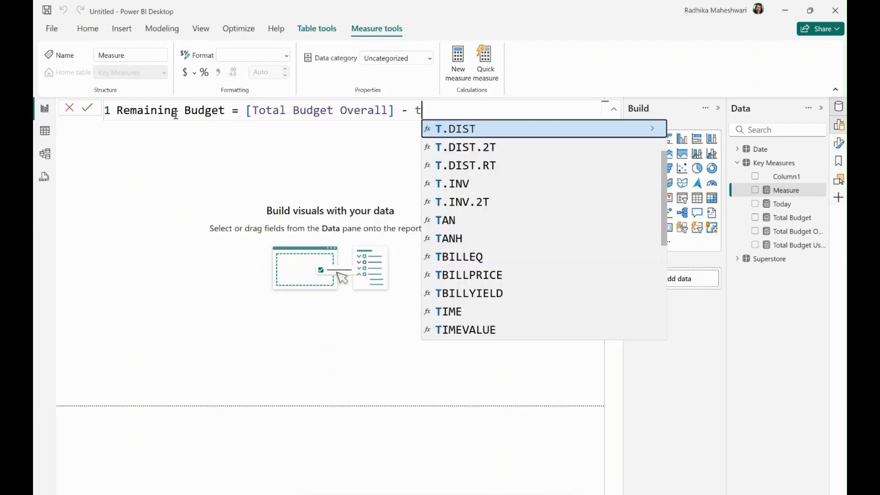
key("Up")
key("Tab")
key("Return")
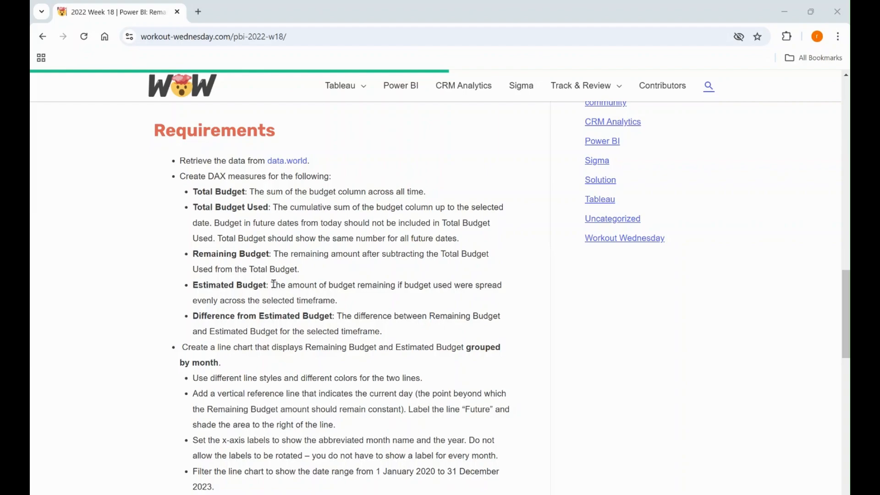
Read the Estimated Budget requirement on the Workout Wednesday 2022 Week 18 page in the browser.
left_click_drag(271, 284, 342, 302)
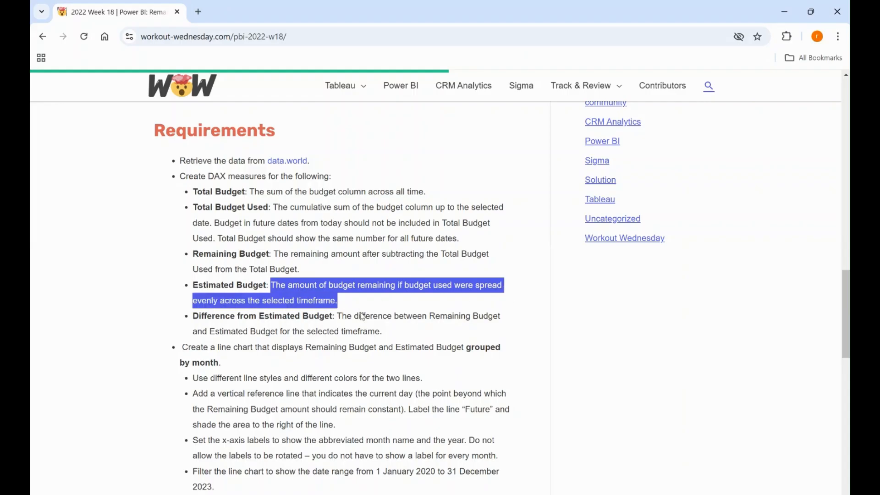
left_click_drag(383, 350, 385, 357)
left_click(381, 454)
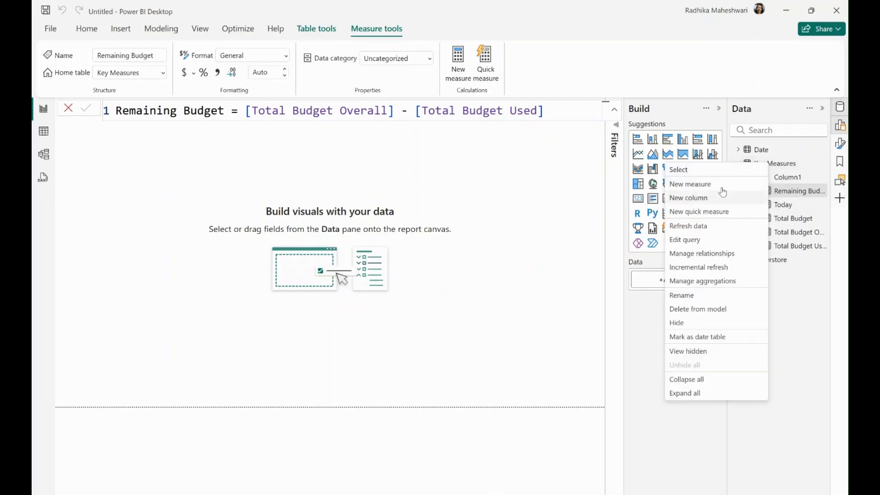
Create a new measure named Estimated budget in Power BI's Key Measures table and leave line 2 of its formula blank.
key("Escape")
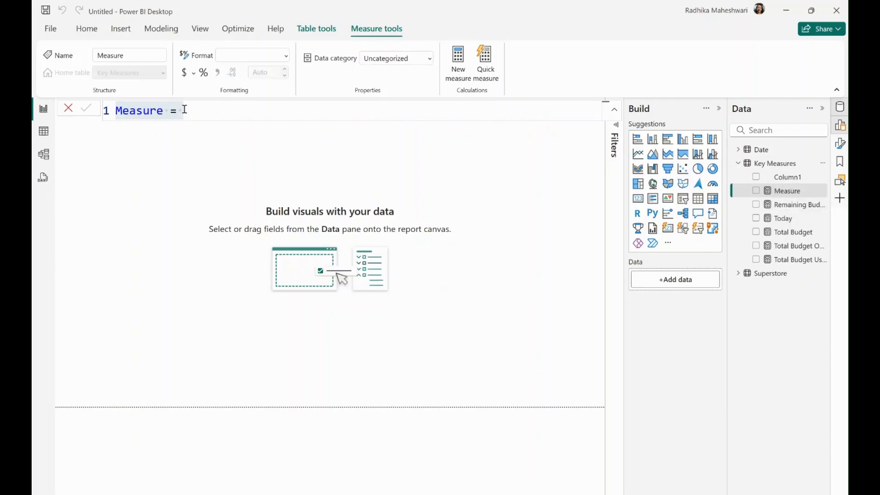
type("Estimt")
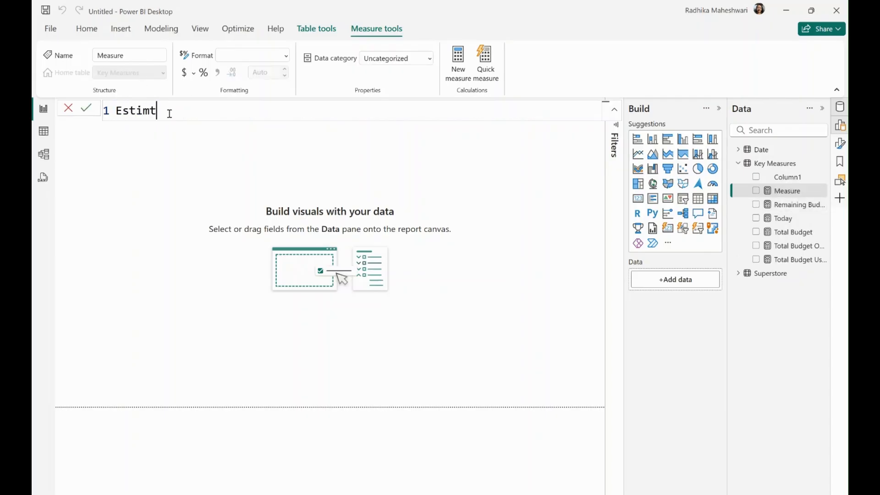
key("BackSpace")
key("BackSpace")
type("mated budget =")
key("shift+Return")
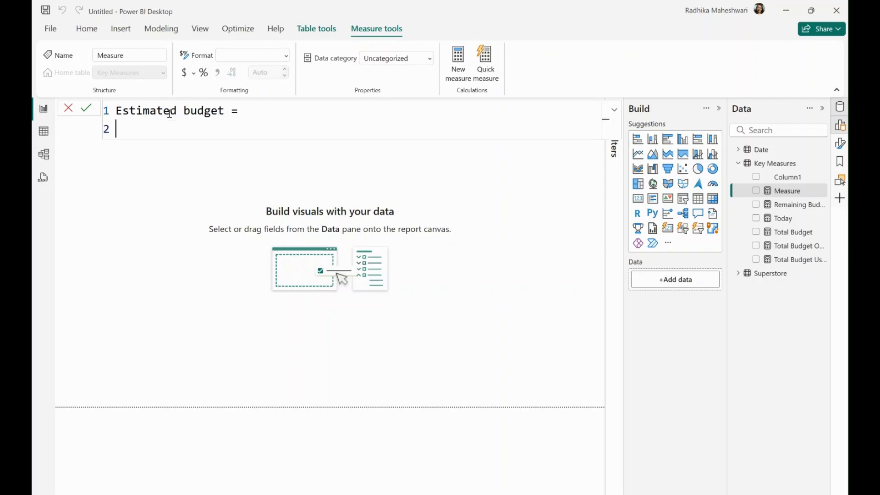
key("shift+Return")
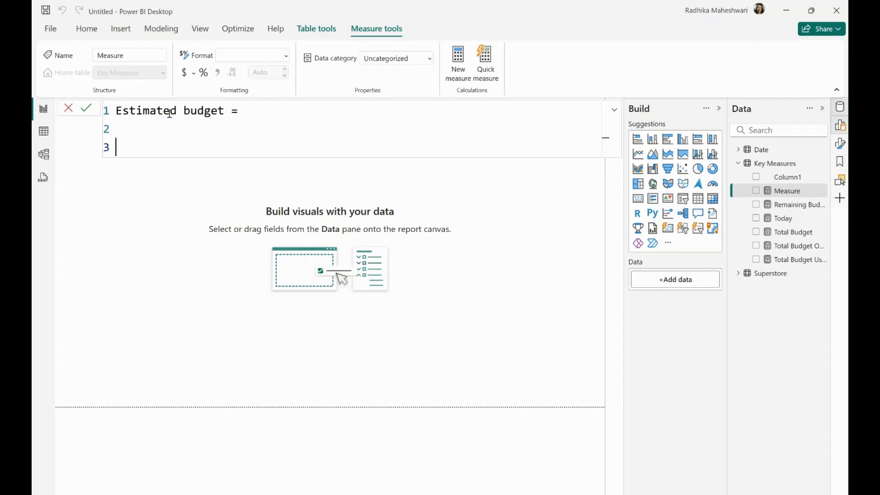
Declare a variable min_sales_date on line 3 and assign it a CALCULATE function.
type("var min_sae")
key("BackSpace")
type("les_date  ")
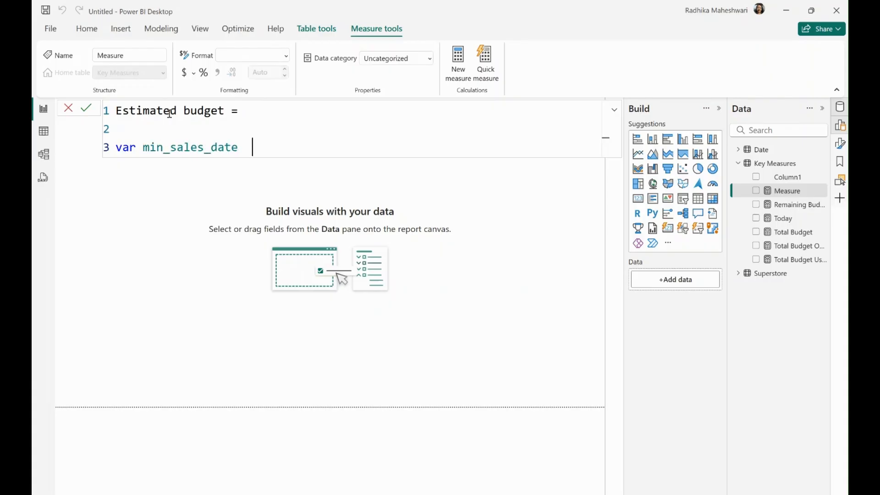
type("= ca")
key("Tab")
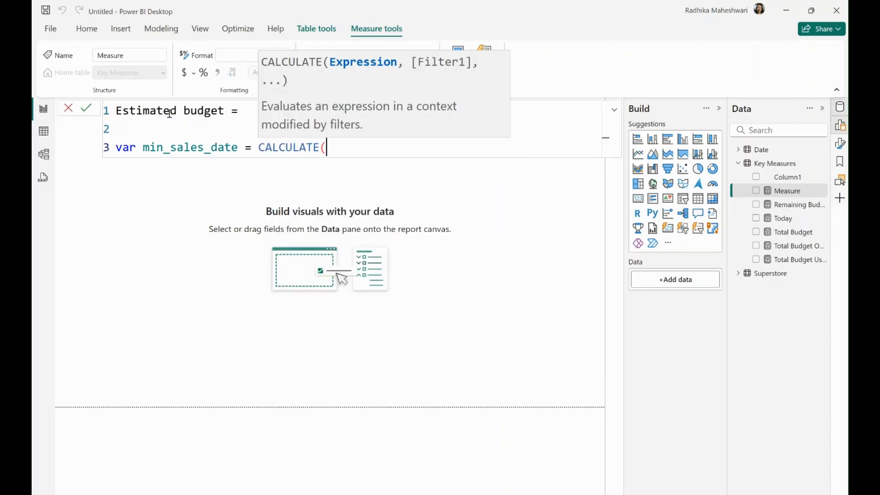
Enter MIN(Superstore[order_date]) as the expression of the min_sales_date CALCULATE.
type("min")
key("Tab")
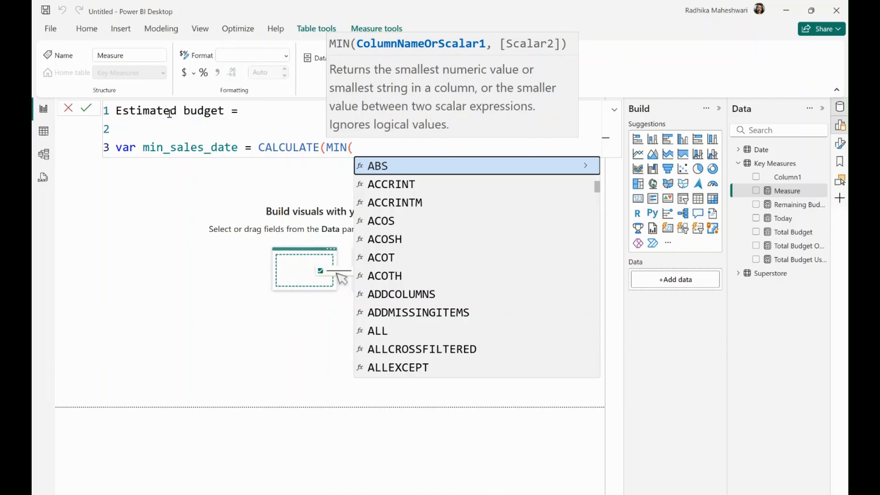
type("order")
key("Tab")
type(")")
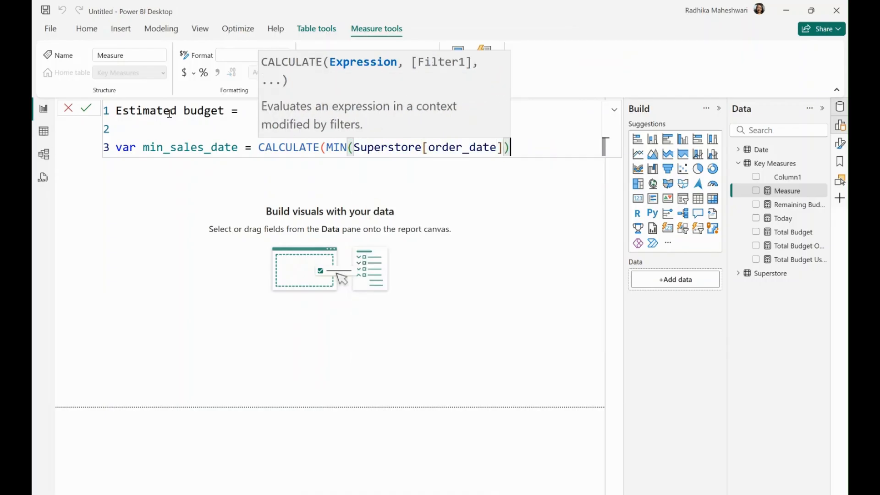
Add the filter ALLSELECTED(Superstore) to the min_sales_date CALCULATE and close the function.
type(",")
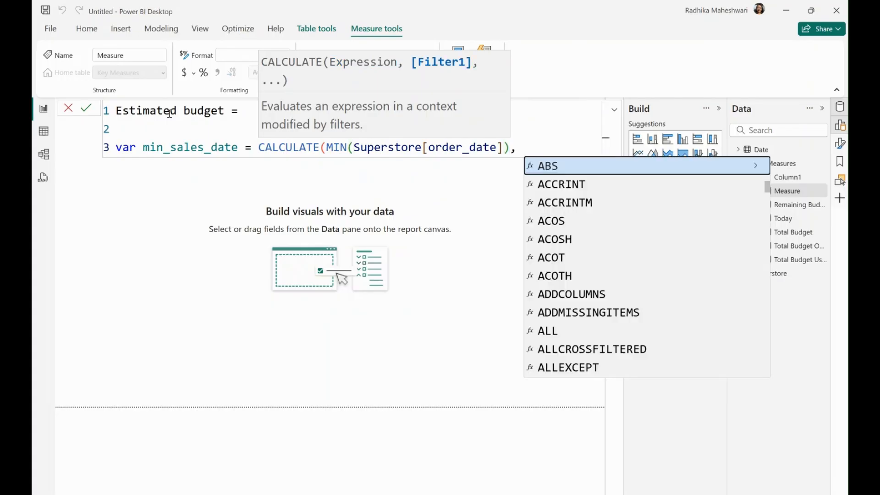
type(" all")
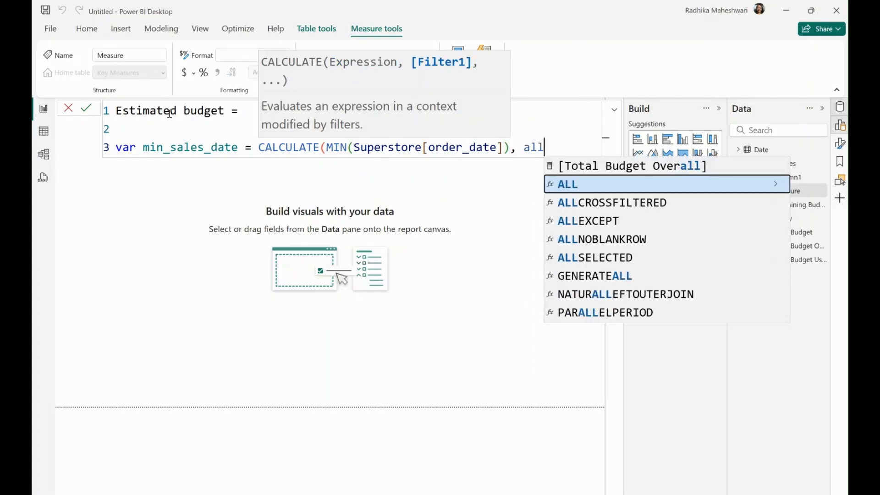
type("se")
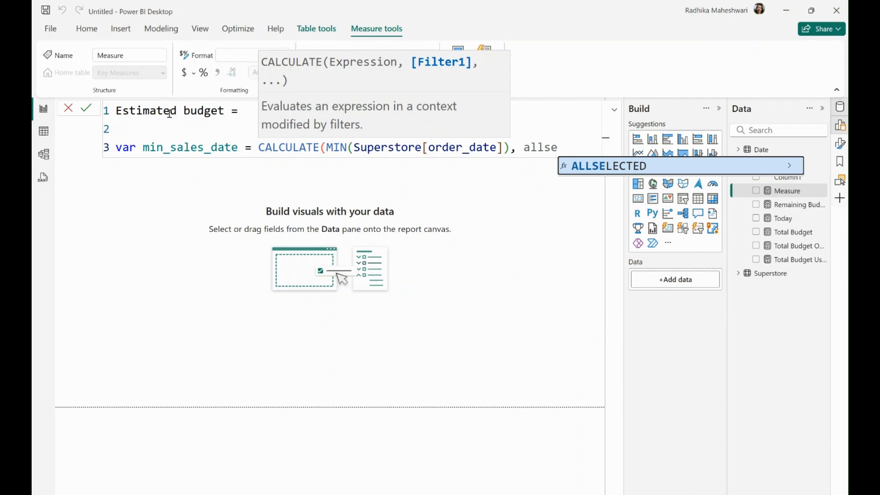
key("Tab")
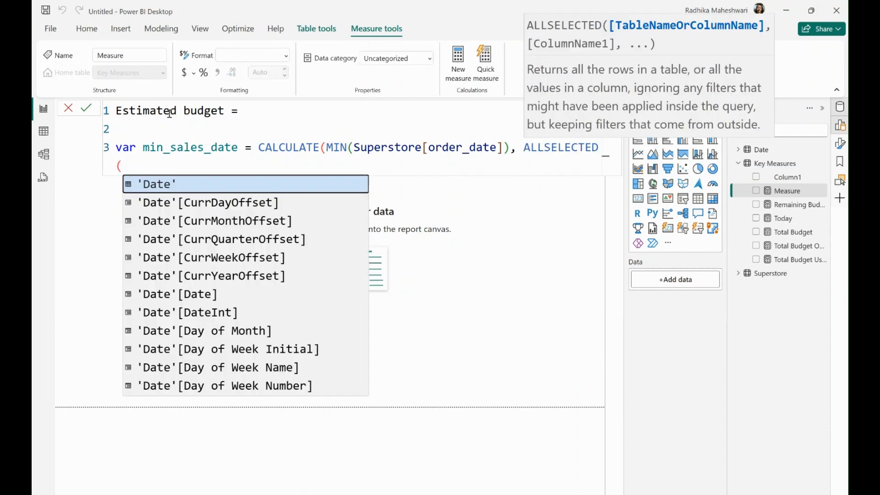
type("Sup")
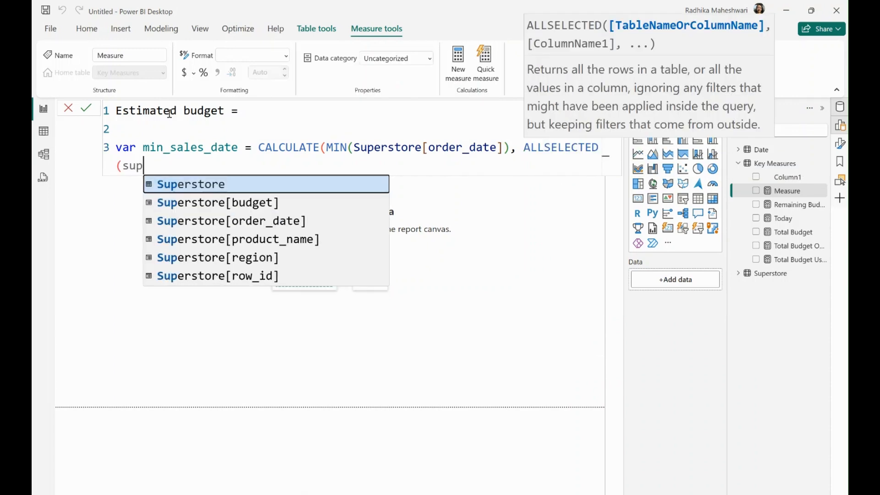
key("Tab")
type("))")
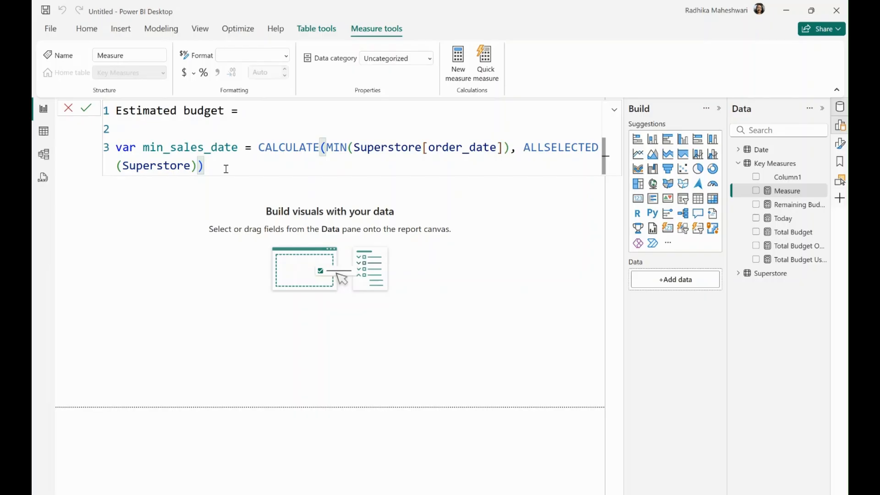
Declare a variable max_sales_date on line 5, leaving line 4 blank, and assign it a CALCULATE function.
key("shift+Return")
key("shift+Return")
type("var ,ac")
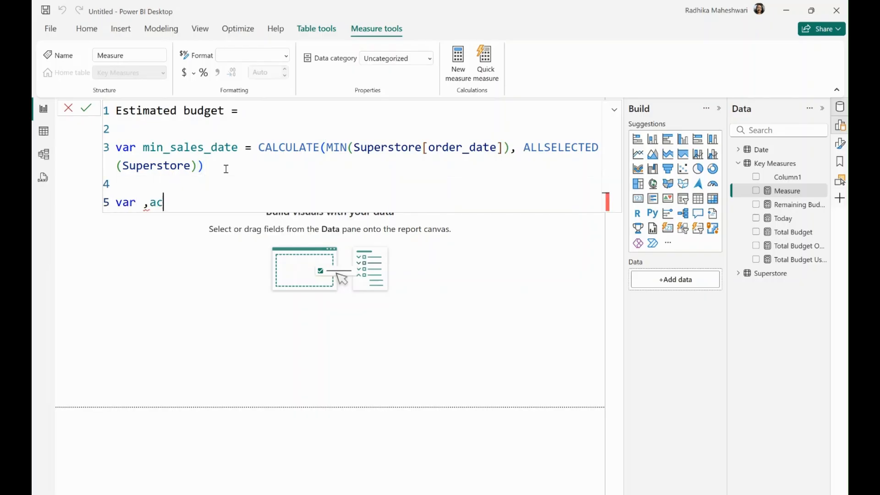
key("BackSpace")
key("BackSpace")
key("BackSpace")
type("max_o")
key("BackSpace")
type("sa;les")
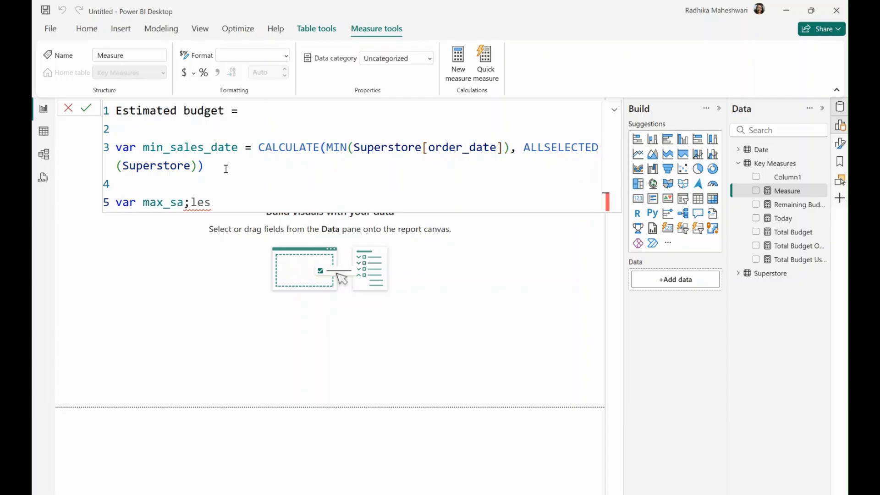
key("BackSpace")
key("BackSpace")
key("BackSpace")
key("BackSpace")
type("les_date = c")
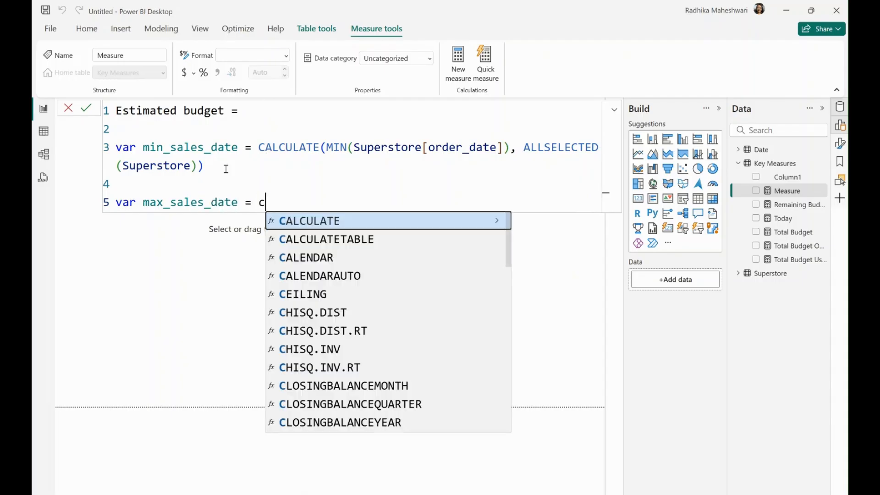
key("Tab")
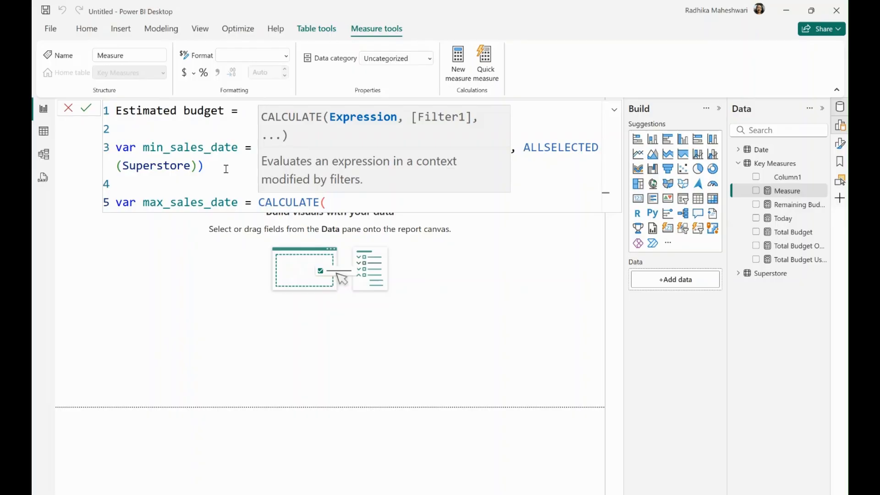
Enter MAX(Superstore[order_date]) as the expression of the max_sales_date CALCULATE.
type("ma")
key("Tab")
type("o")
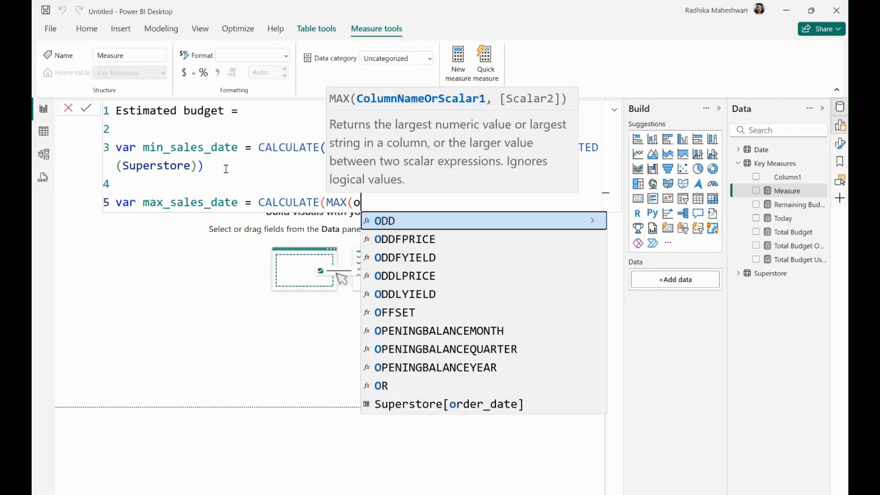
type("rde")
key("Tab")
type("), ")
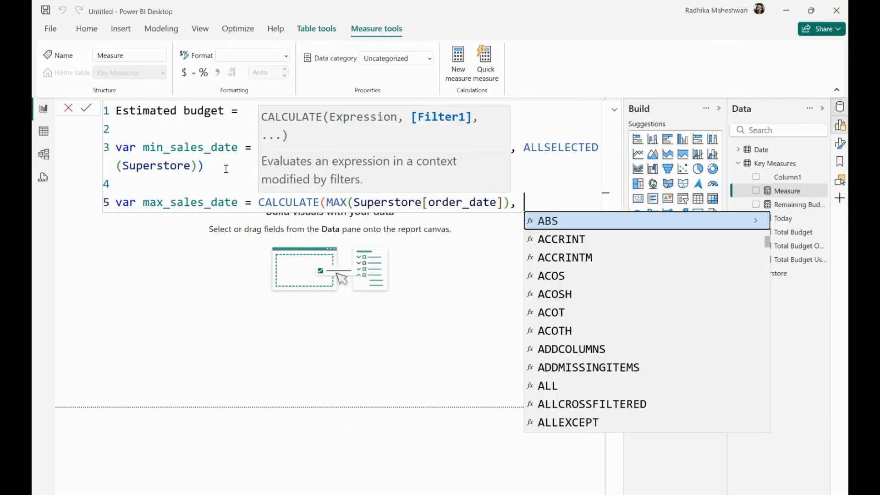
Add the filter ALLSELECTED(Superstore) to the max_sales_date CALCULATE and close the function.
type("ALL(")
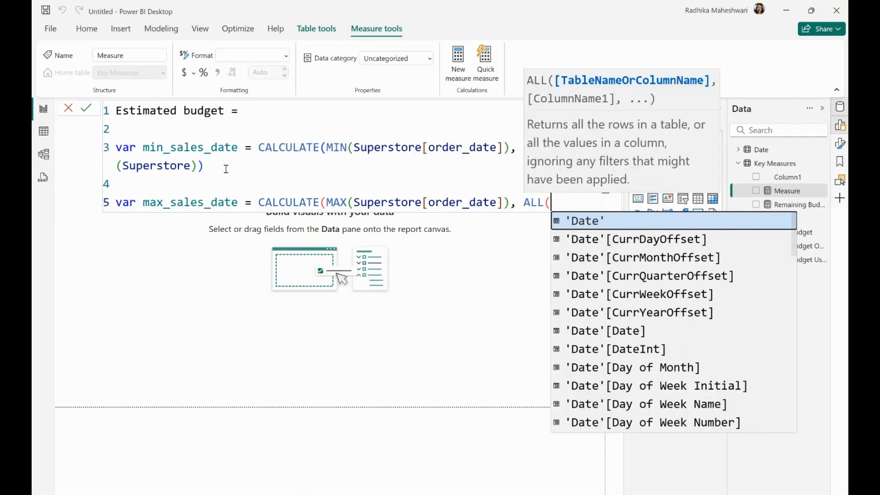
key("BackSpace")
type("se")
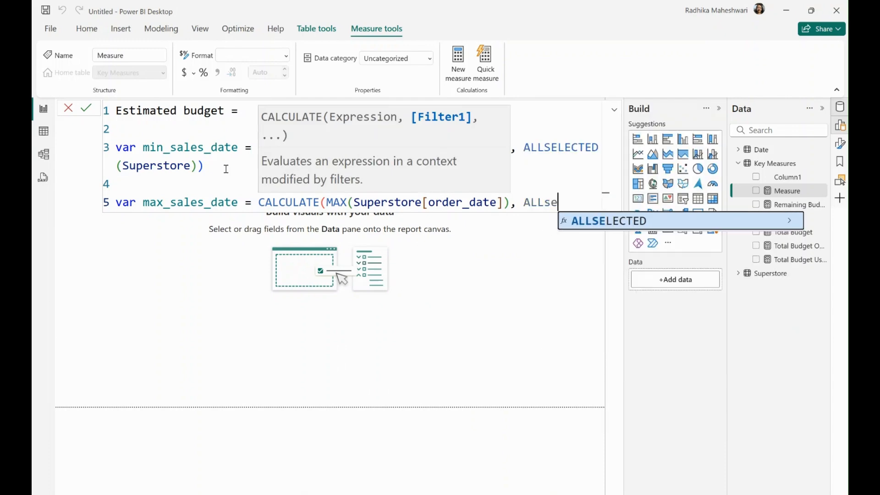
key("Tab")
type("supe")
key("Tab")
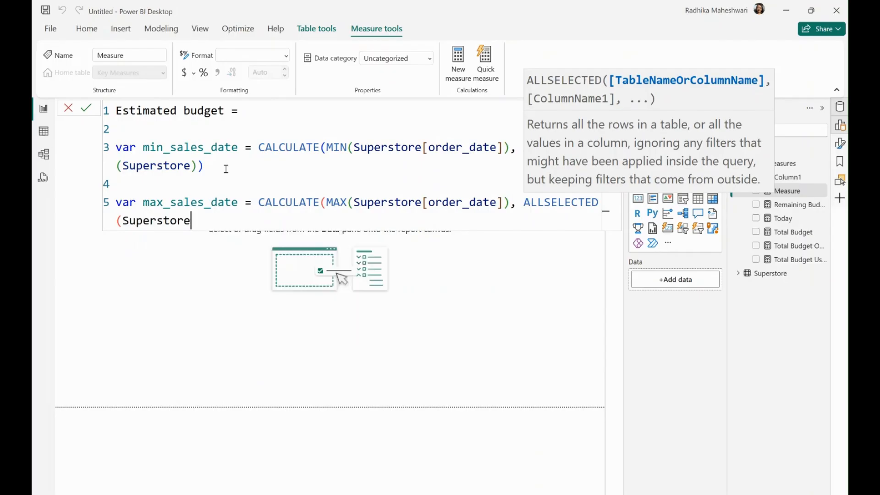
type("))")
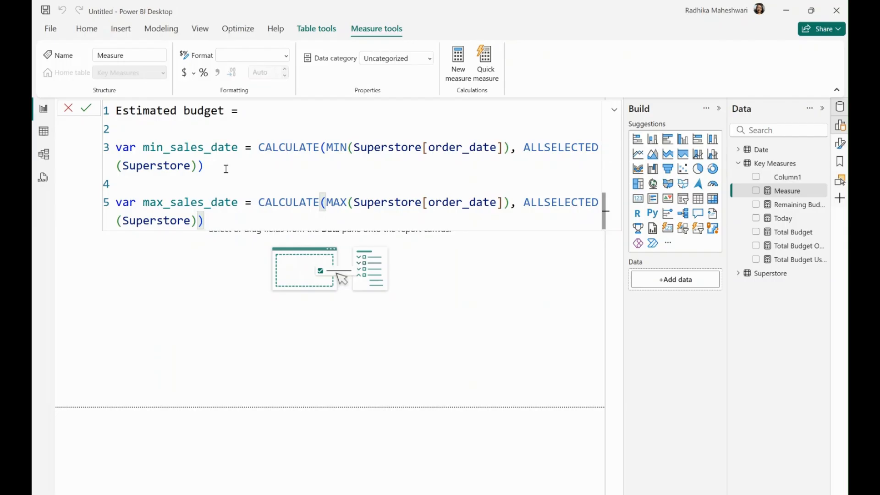
Declare a variable days_passed on line 7 as a DATEDIFF with min_sales_date as its first date.
key("shift+Return")
key("shift+Return")
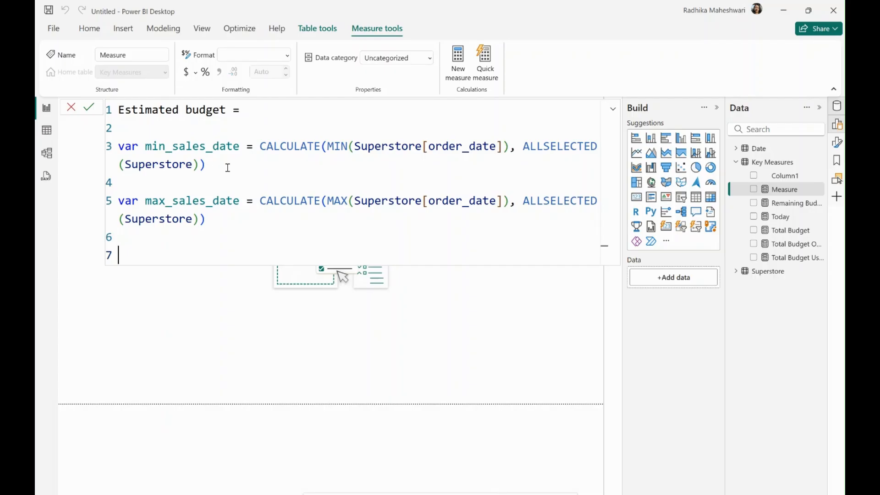
type("var")
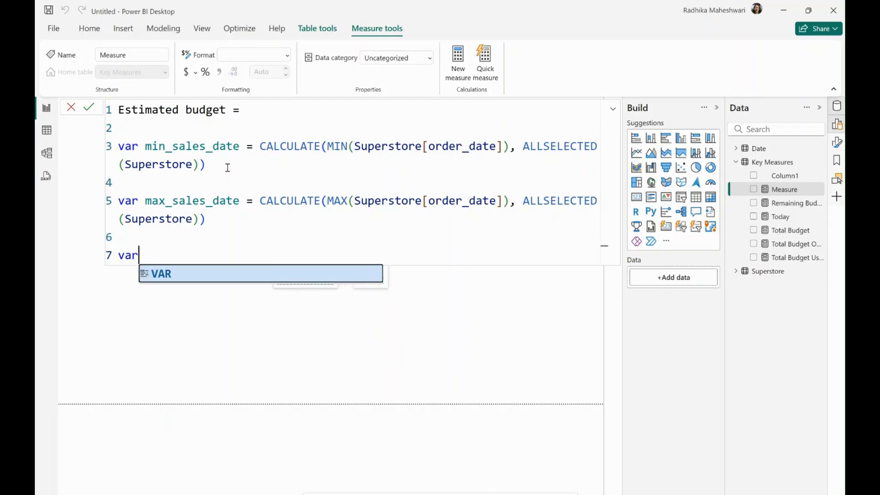
type(" days_pass")
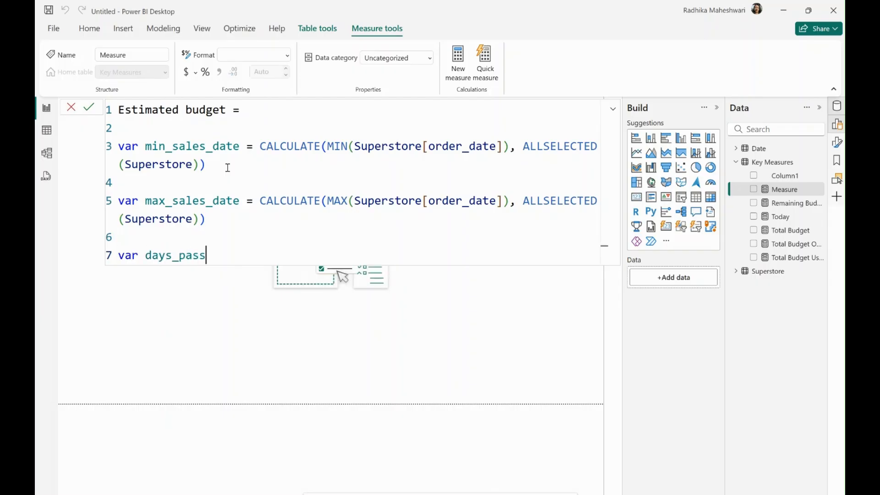
type("ed =datedif")
key("Tab")
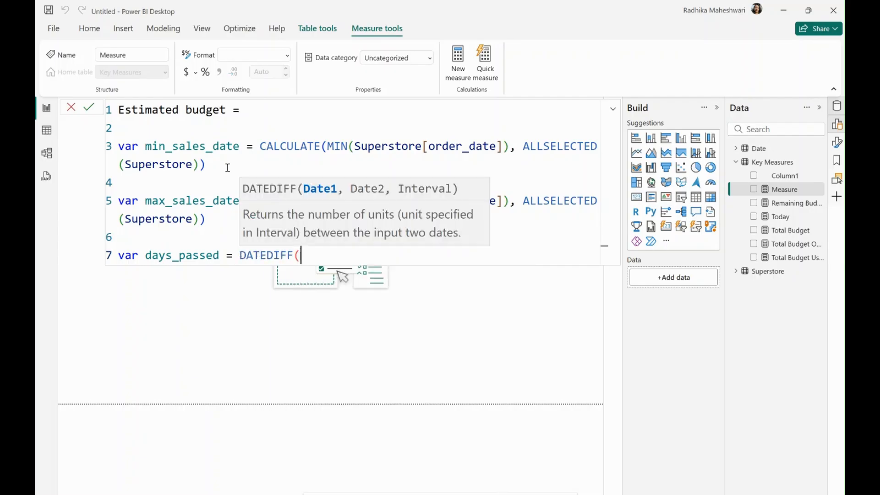
type("min")
key("Down")
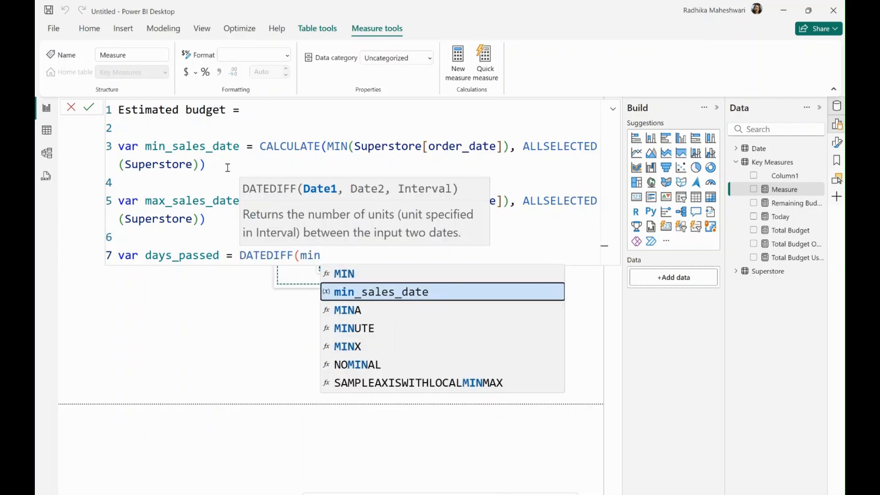
key("Tab")
Enter MAX('Date'[Date]) as the second date of the days_passed DATEDIFF.
type(", max")
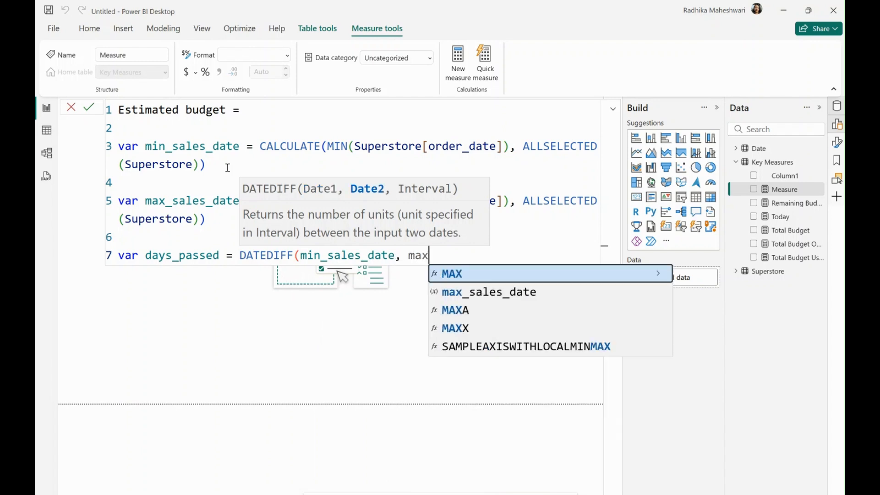
key("Tab")
type("date")
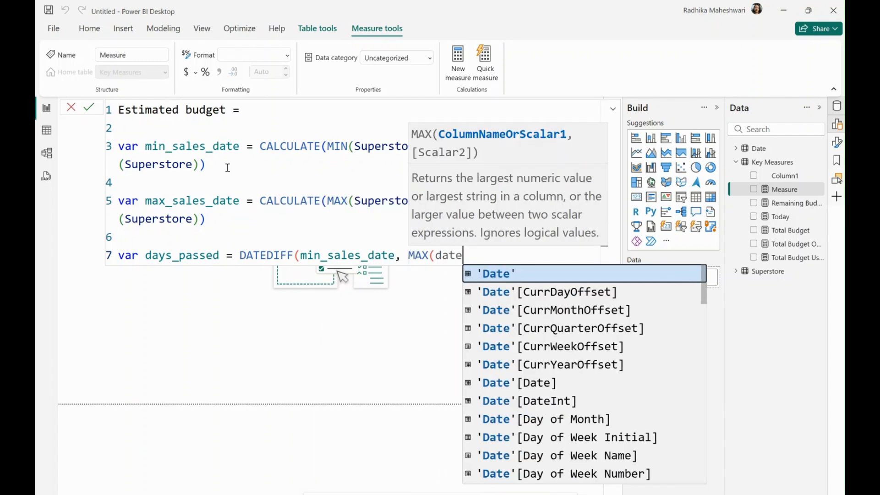
key("Down")
key("Down")
key("Down")
key("Down")
key("Down")
key("Down")
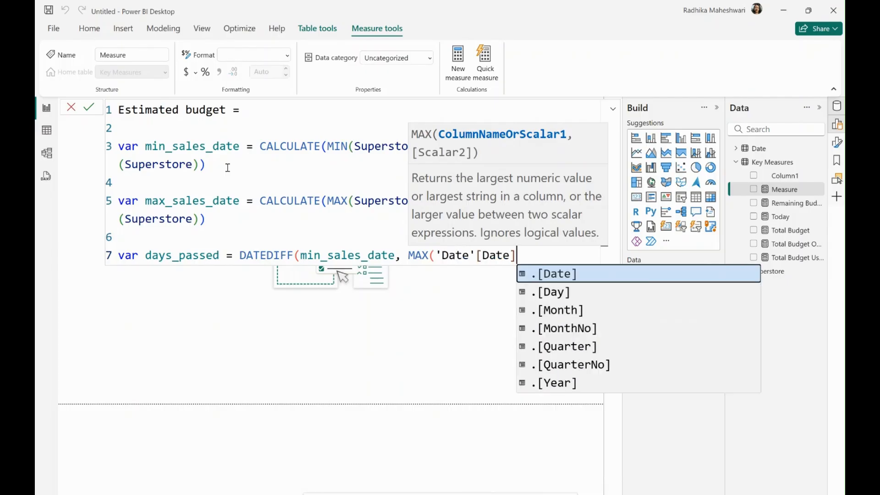
key("Tab")
Set the interval of the days_passed DATEDIFF to DAY and close the function.
type("), d")
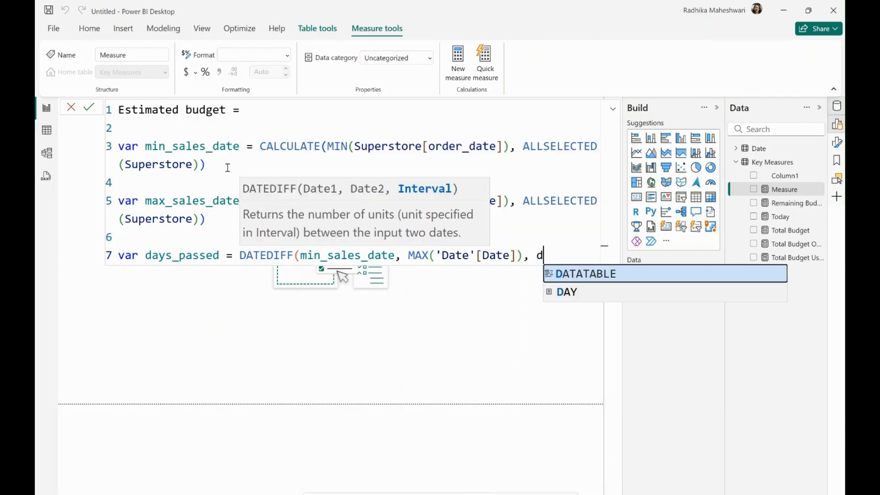
key("Down")
key("Tab")
type(")")
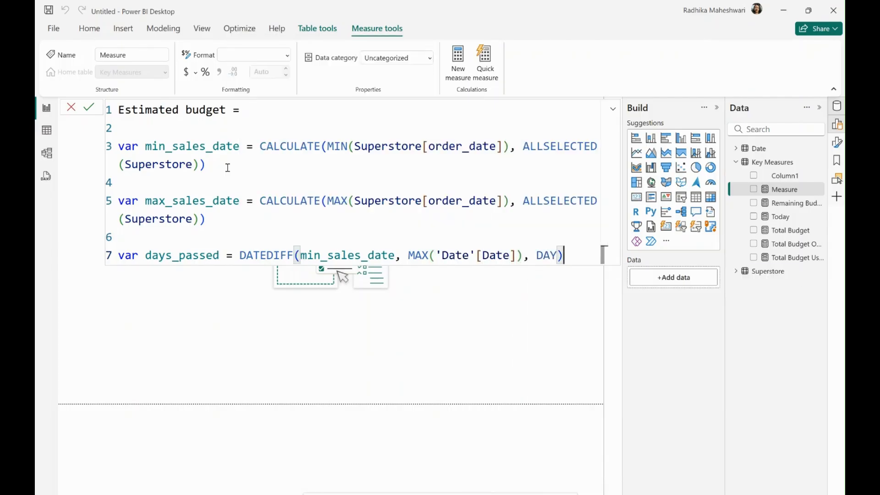
Declare a variable total_days on line 9, leaving line 8 blank, and assign it a DATEDIFF function.
key("Return")
key("Return")
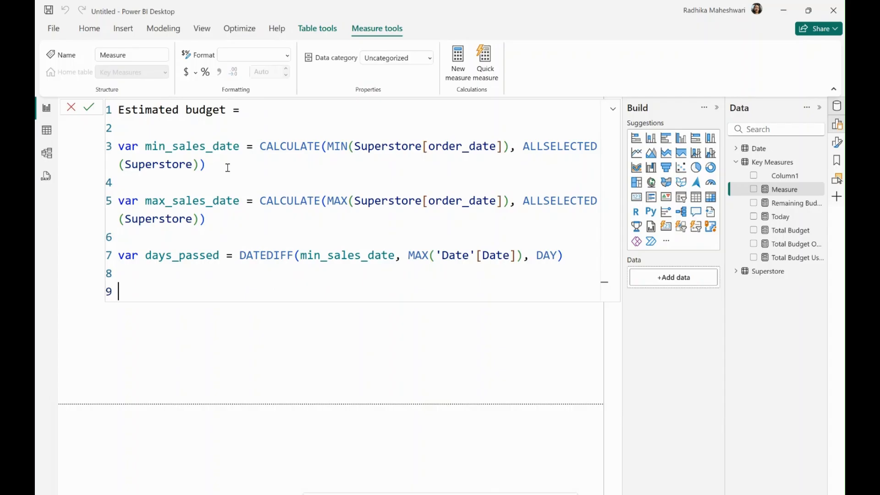
type("v")
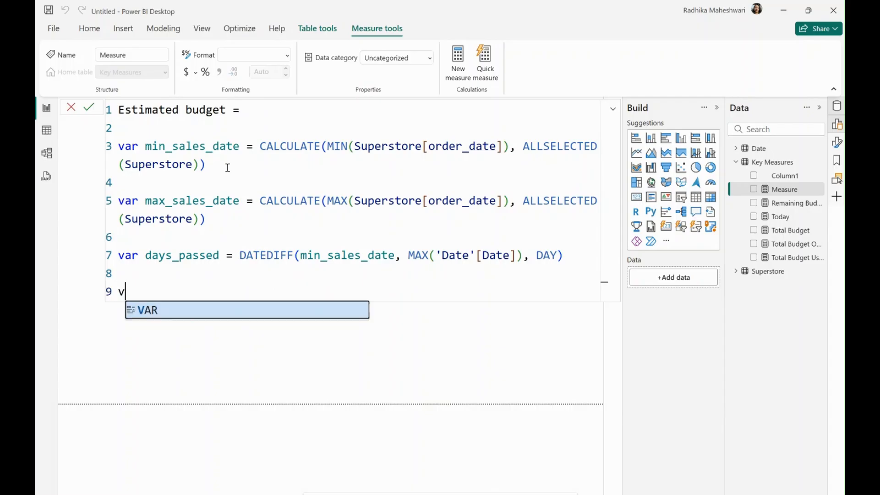
type("ar total_days")
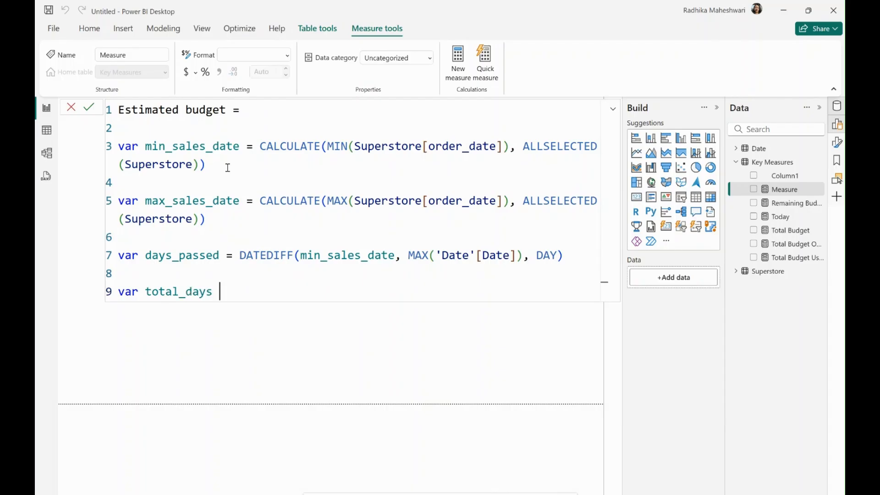
type(" = dif")
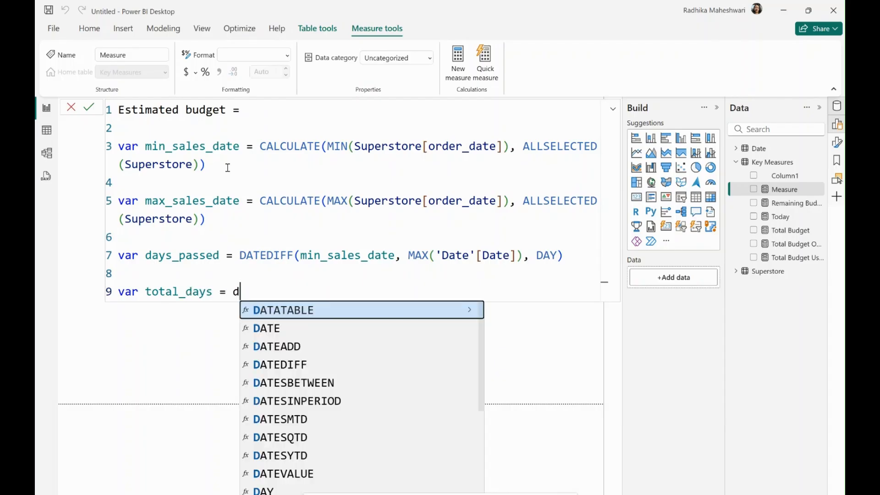
key("BackSpace")
key("BackSpace")
type("at")
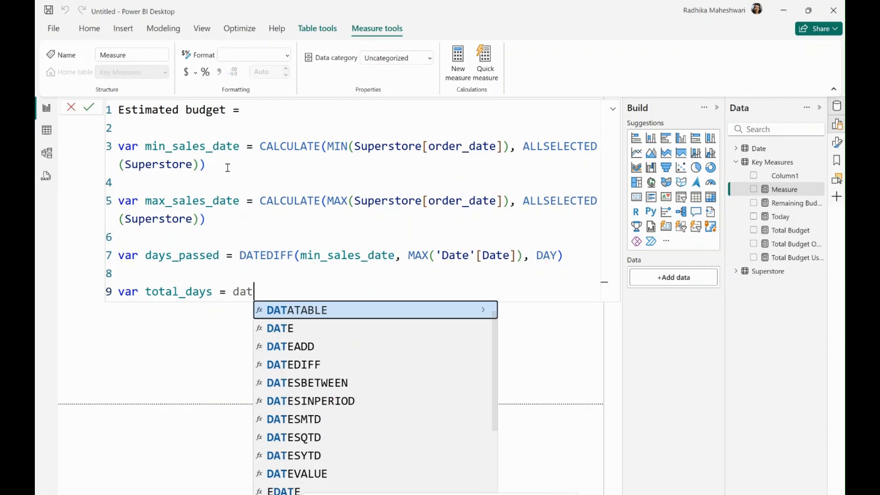
type("ef")
key("BackSpace")
type("d")
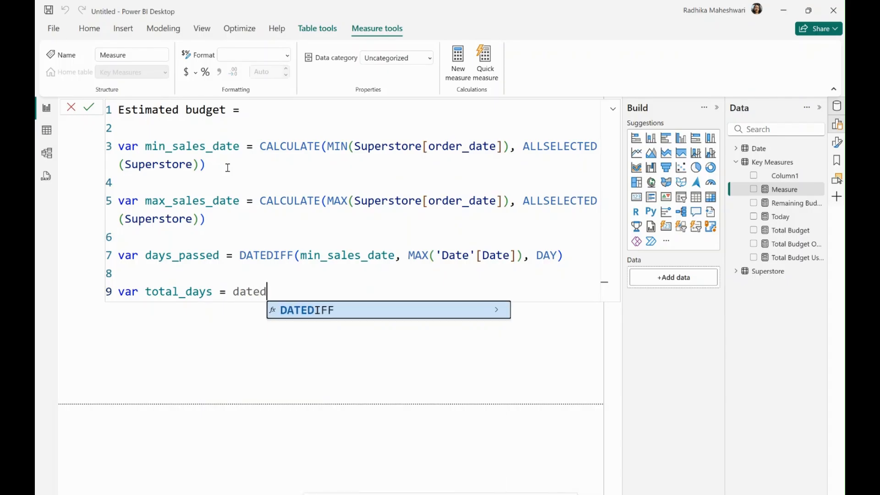
type("f")
key("BackSpace")
key("Tab")
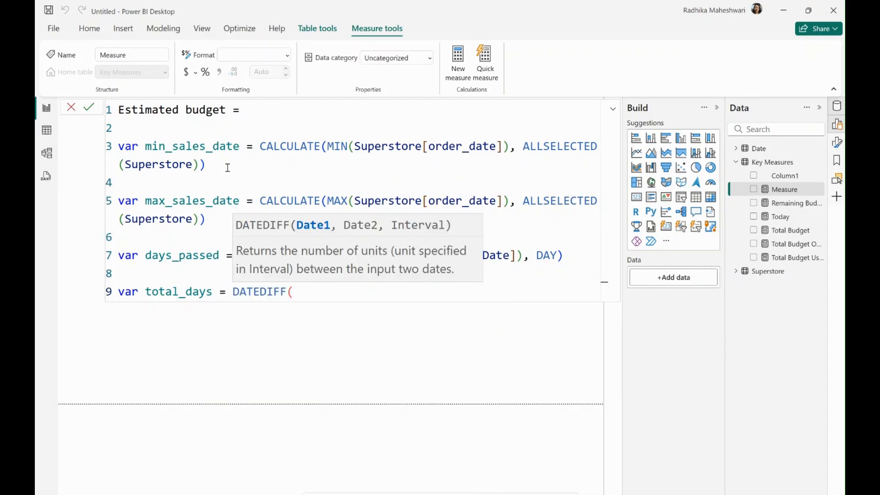
Complete the total_days DATEDIFF with min_sales_date, max_sales_date and the interval DAY.
type("min")
key("Down")
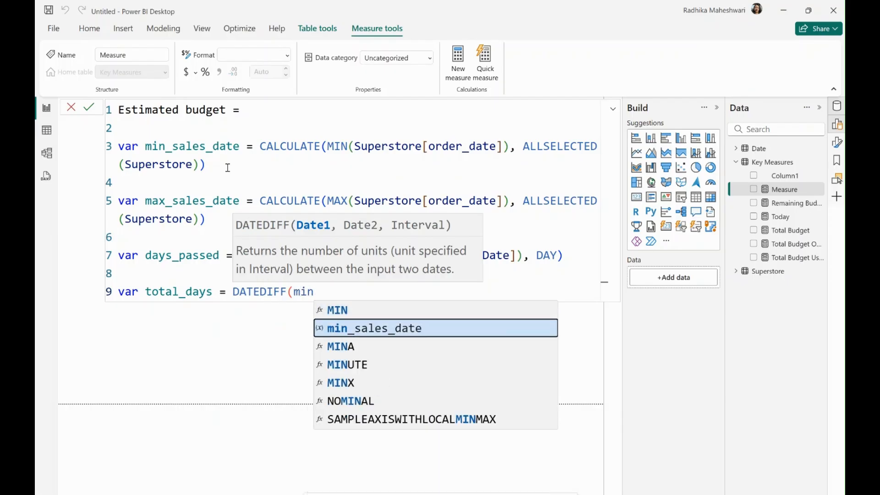
key("Tab")
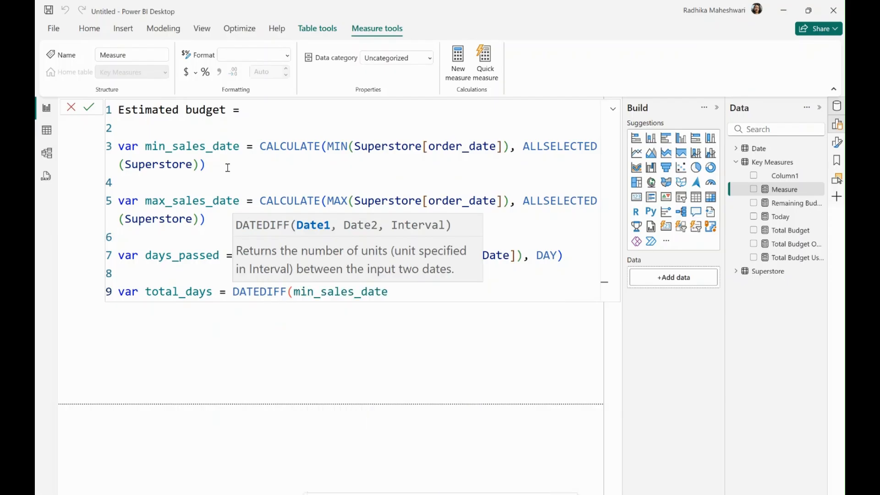
type(", max")
key("Down")
key("Tab")
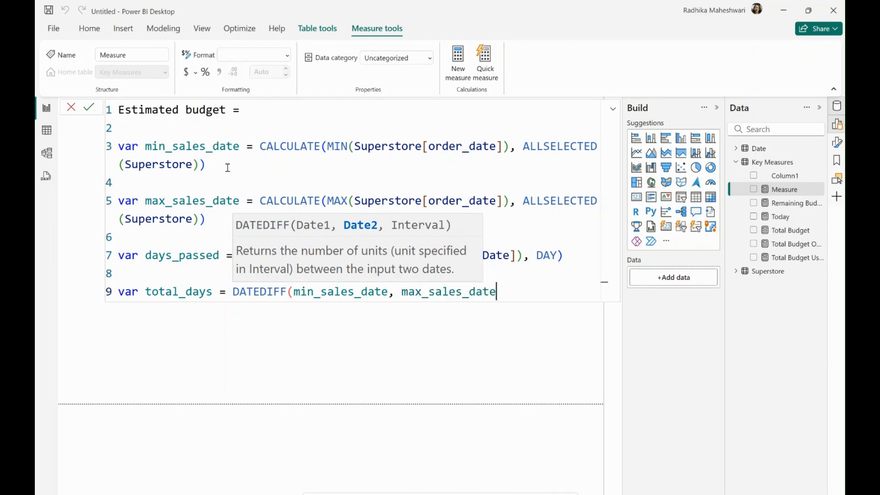
type(", day")
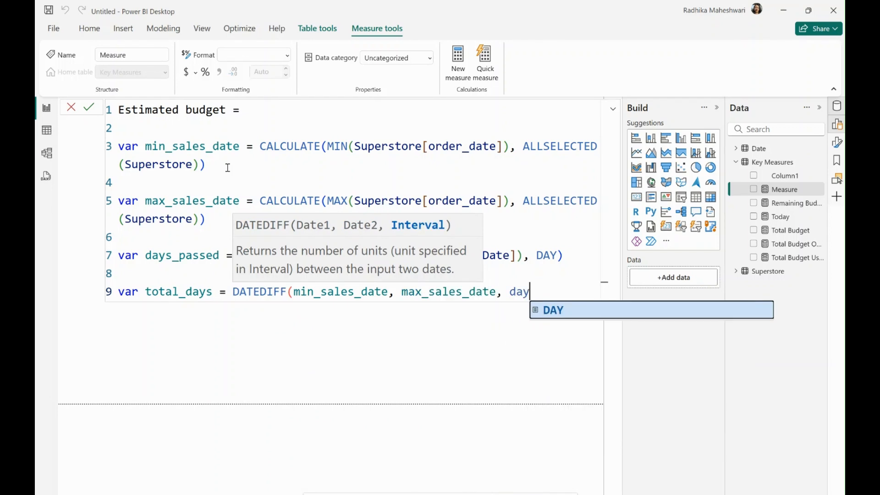
key("Tab")
type(")")
Declare a variable daily_budget on line 11, leaving line 10 blank, and assign it the [Total Budget Overall] measure.
key("shift+Return")
key("shift+Return")
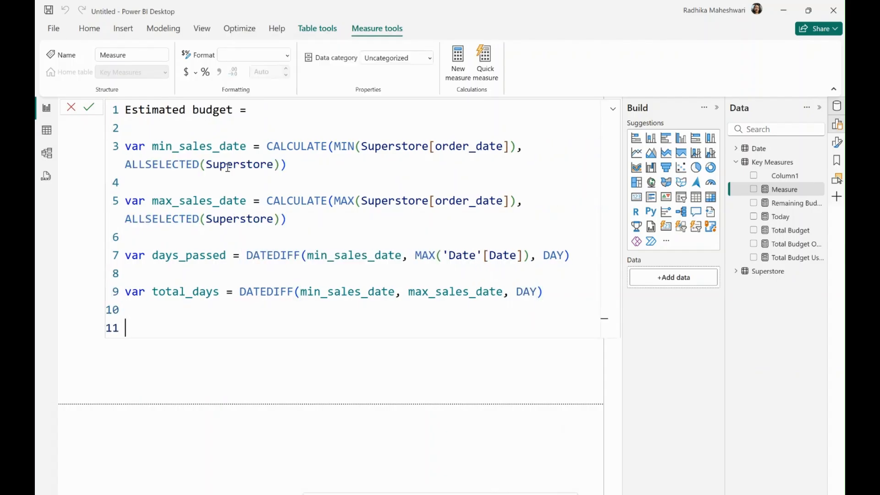
type("v")
key("Tab")
type("daily_")
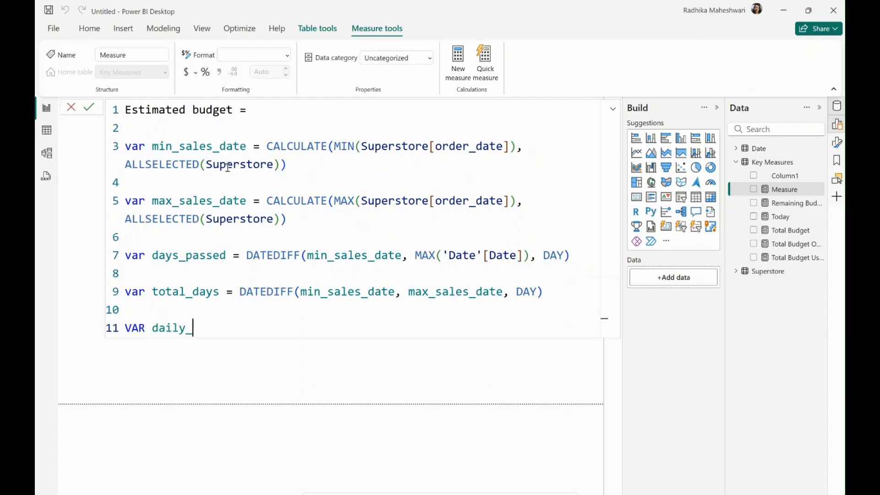
type("budget = tot")
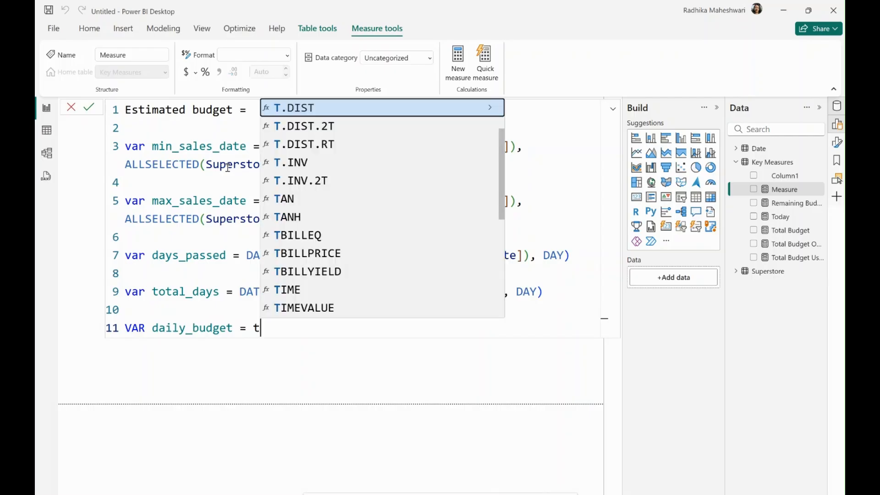
key("Up")
key("Up")
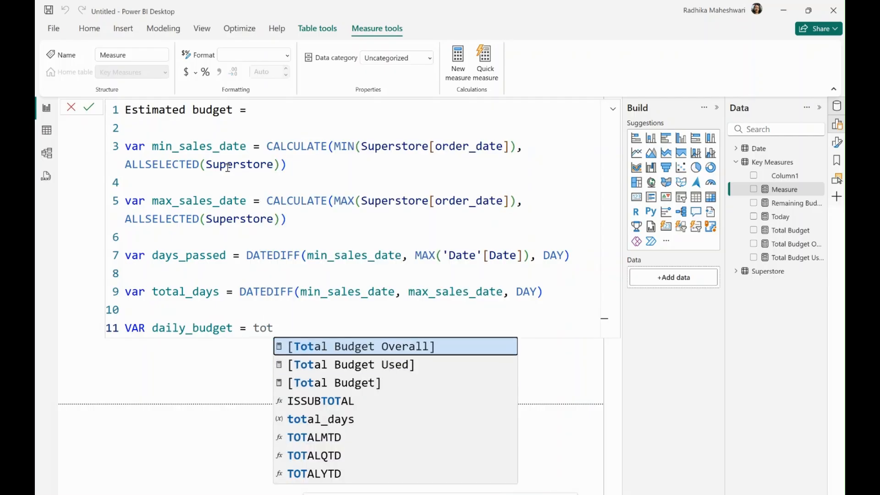
key("Tab")
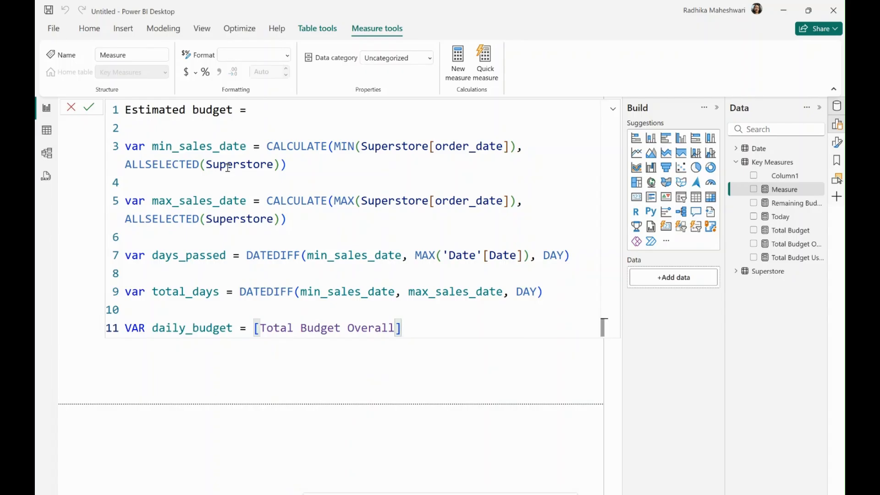
Divide [Total Budget Overall] by total_days in the daily_budget variable.
type("/tot")
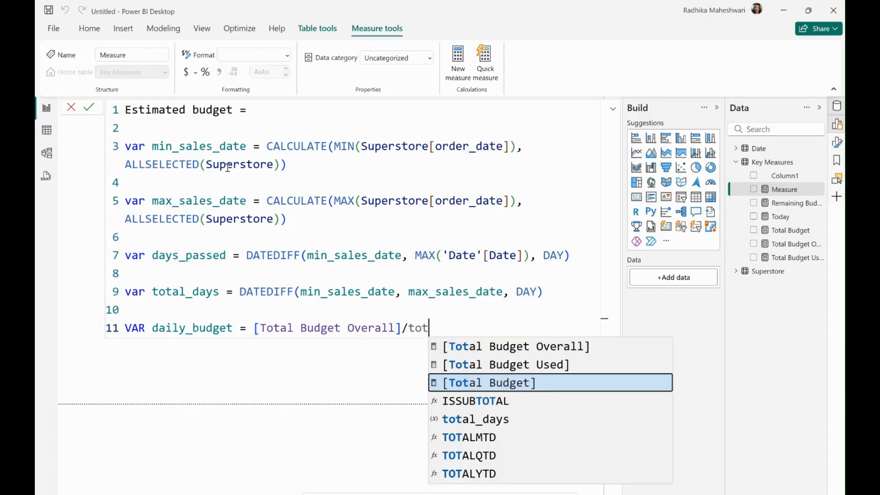
key("Down")
key("Down")
key("Tab")
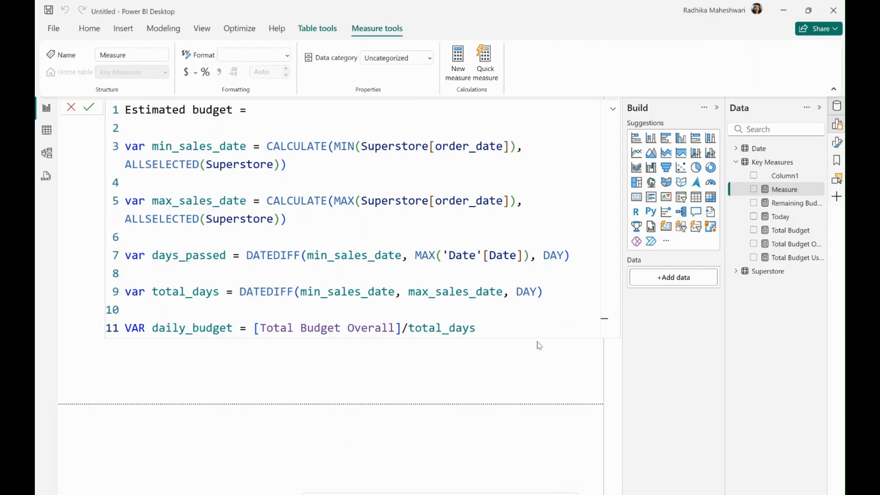
Add a RETURN statement on line 13, leaving line 12 blank, and start line 14 for its expression.
key("Return")
key("Return")
type("retr")
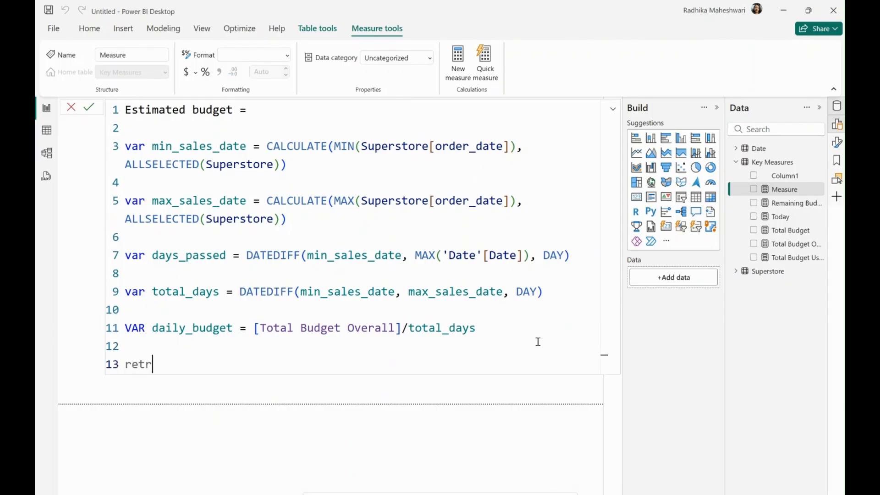
key("BackSpace")
key("Tab")
key("Return")
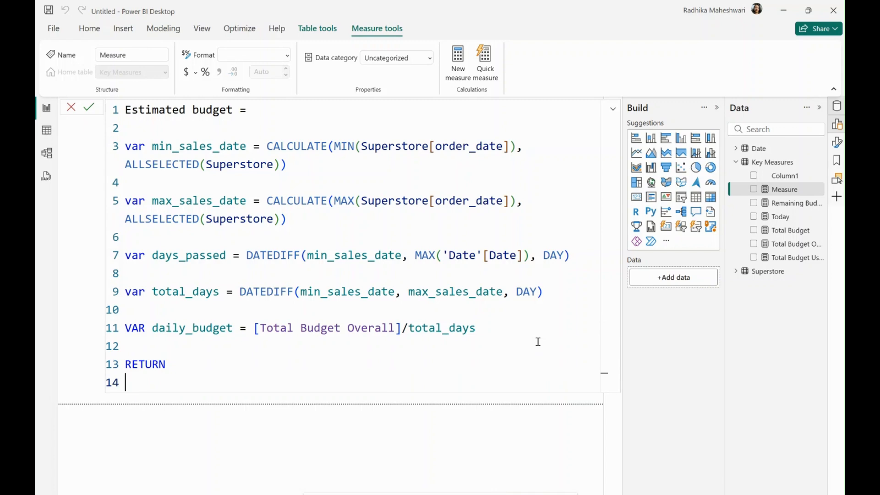
Return daily_budget * (total_days - days_passed) and commit the Estimated budget measure.
type("dai")
key("Tab")
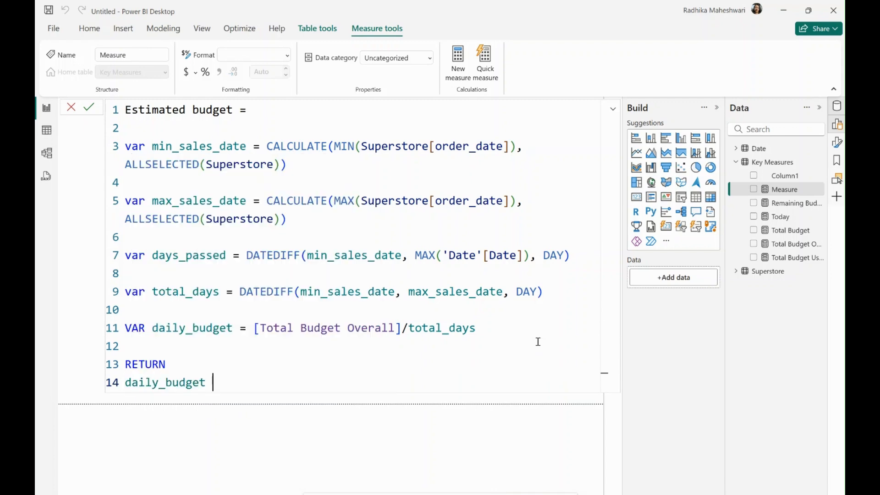
type("* (")
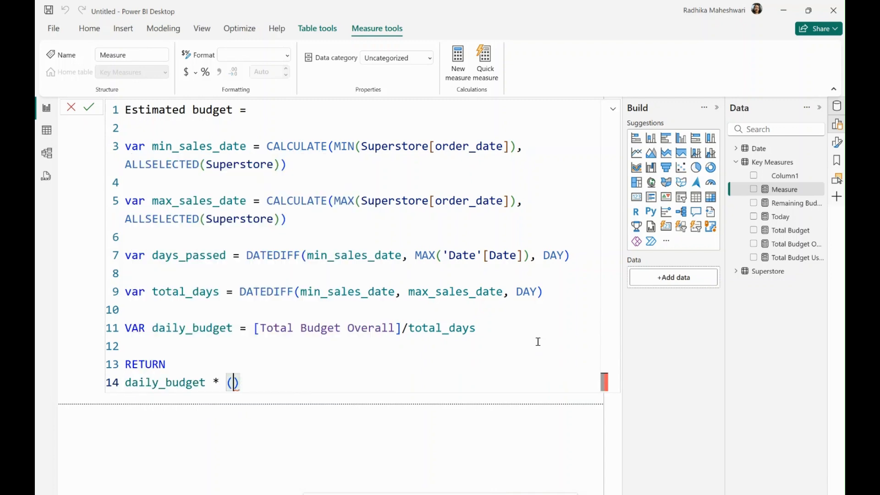
type("tot")
key("Down")
key("Down")
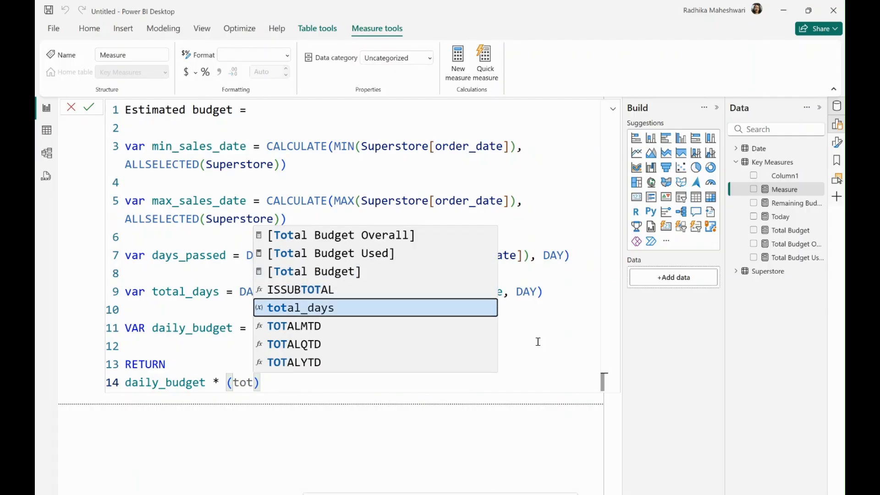
key("Tab")
type("- day")
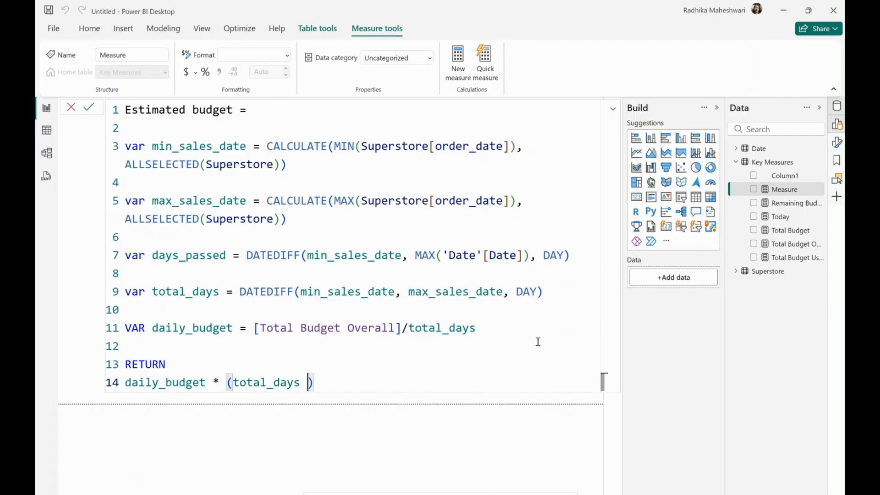
key("Down")
key("Tab")
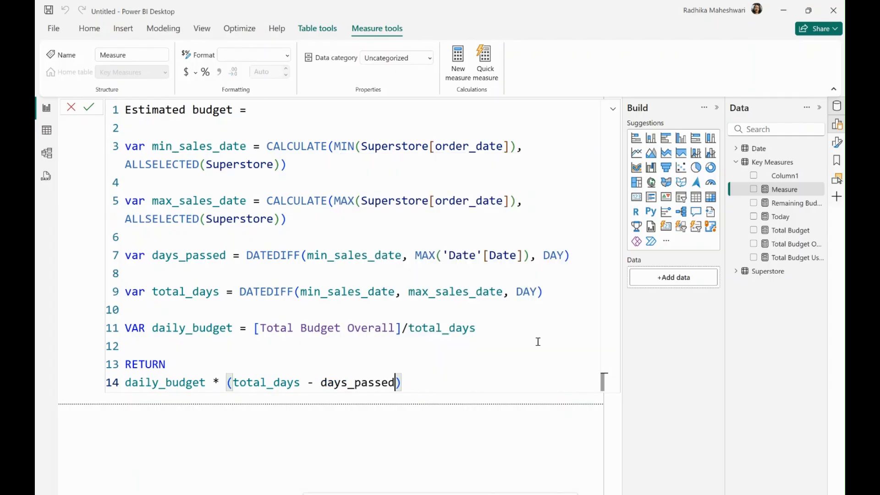
key("Return")
Create a new measure in the Key Measures table named Difference from estimated budget.
right_click(772, 162)
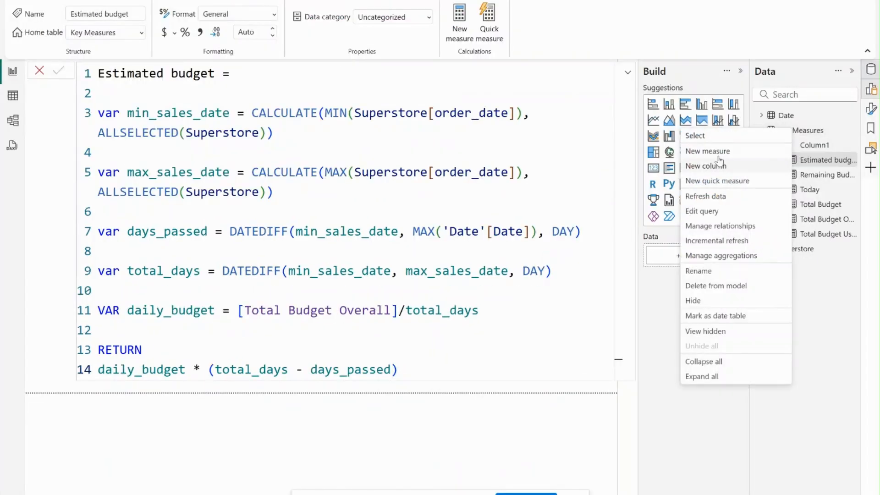
left_click(716, 154)
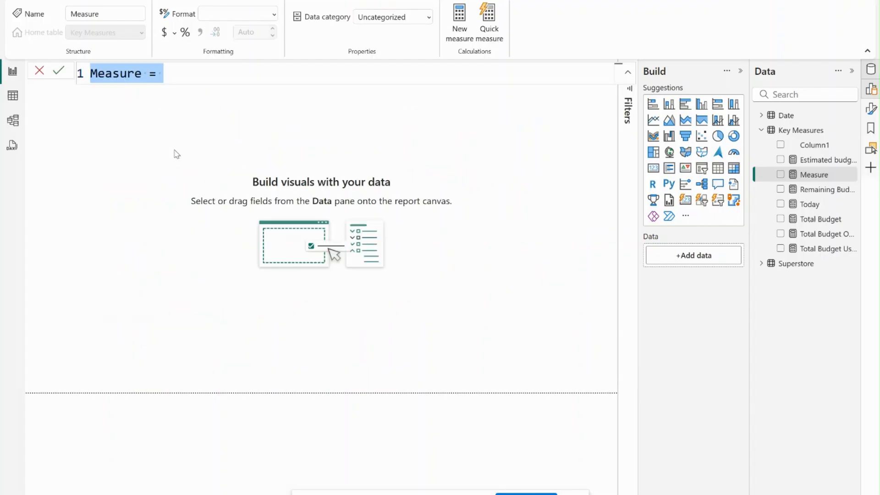
type("Difference ")
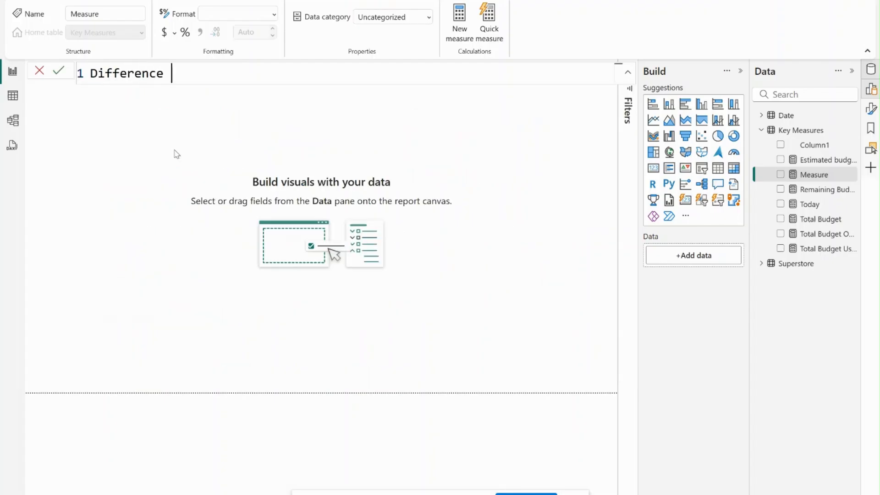
type("from estimated ")
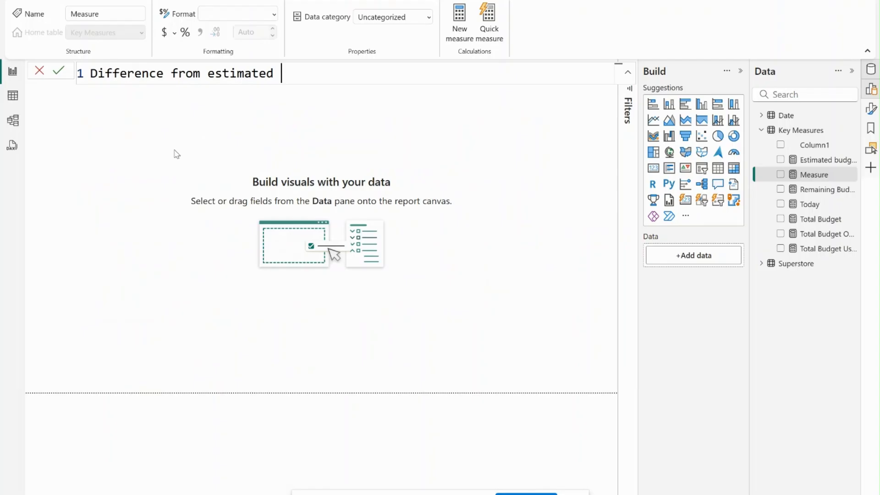
type("budget = ")
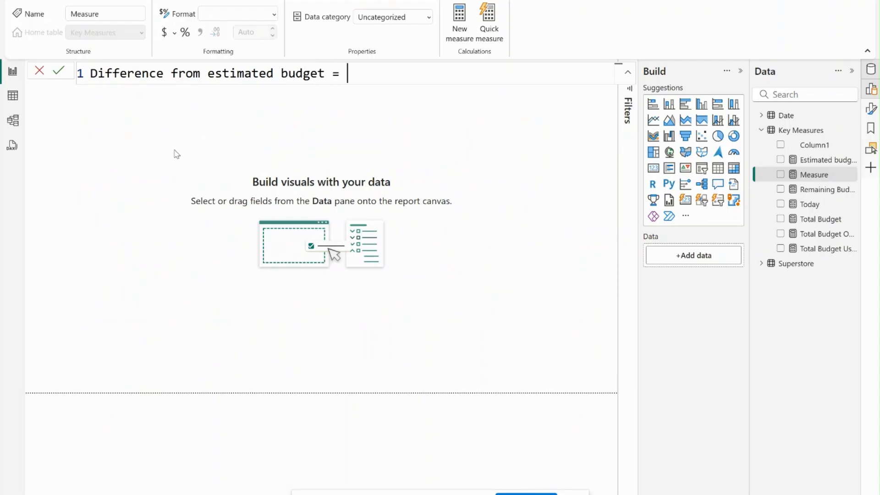
Define the difference measure as [Remaining Budget] - [Estimated budget] and commit it.
type("re")
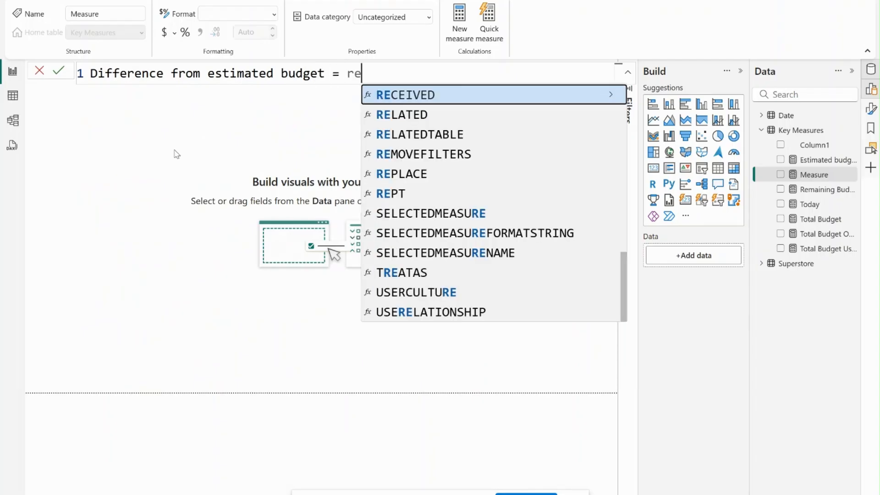
type("ma")
key("Tab")
type("-")
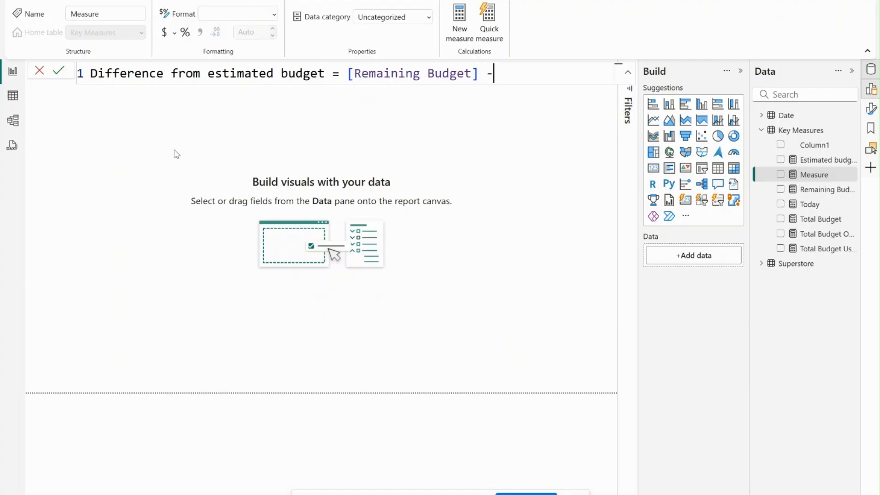
type(" est")
key("Tab")
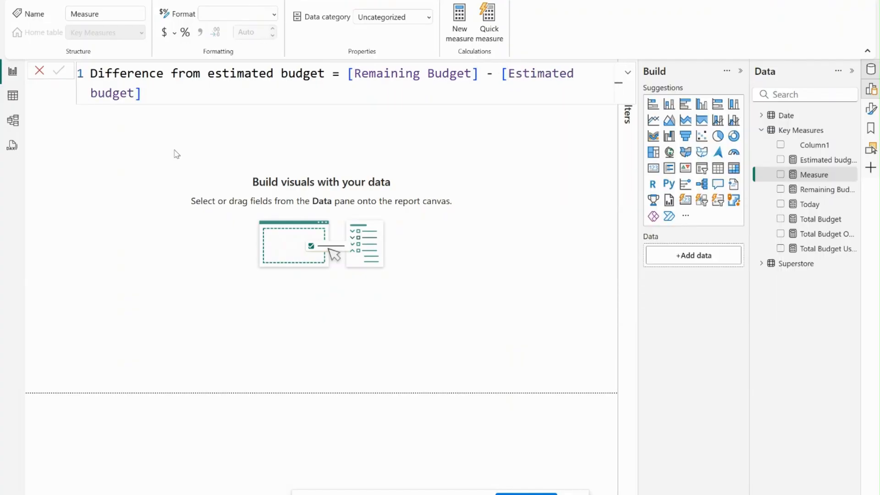
key("Return")
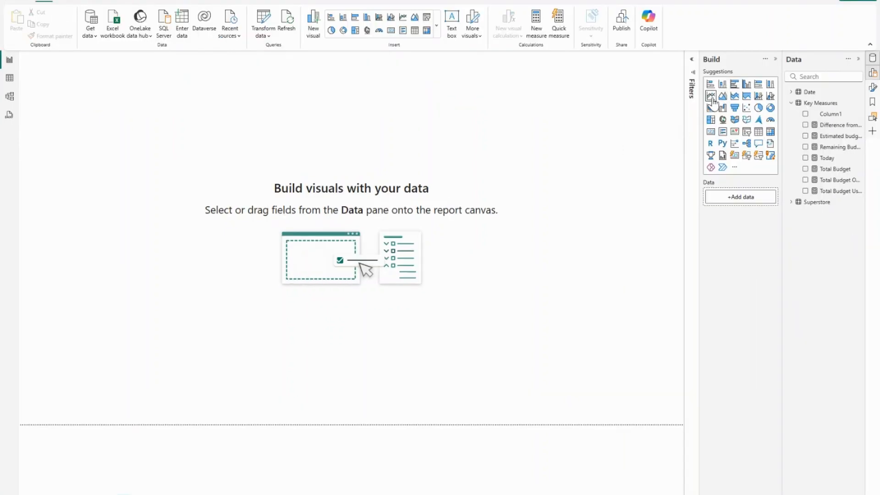
Insert a line chart spanning most of the canvas width, with End of Month from the Date table on its x-axis.
left_click_drag(104, 76, 158, 164)
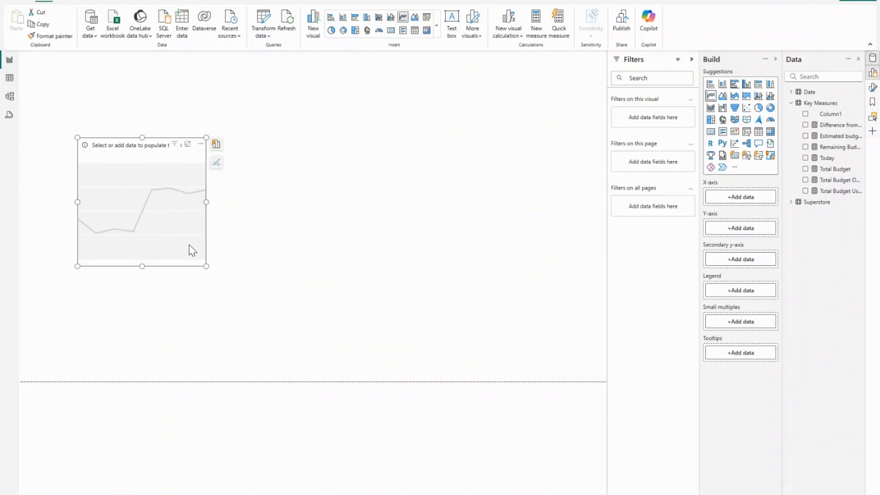
left_click_drag(206, 266, 573, 364)
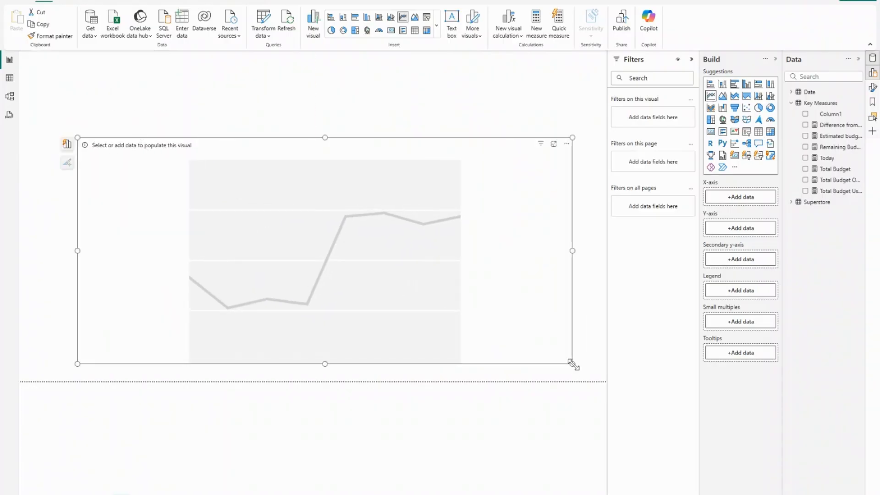
left_click(793, 92)
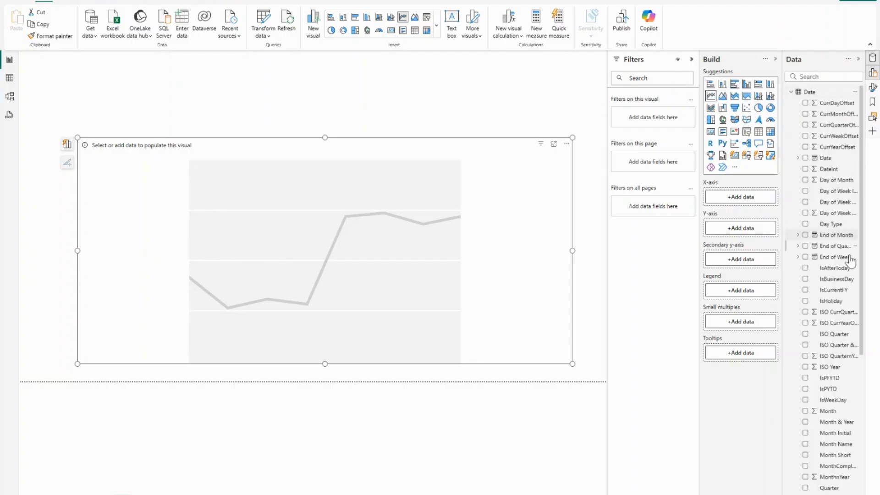
left_click_drag(842, 239, 756, 203)
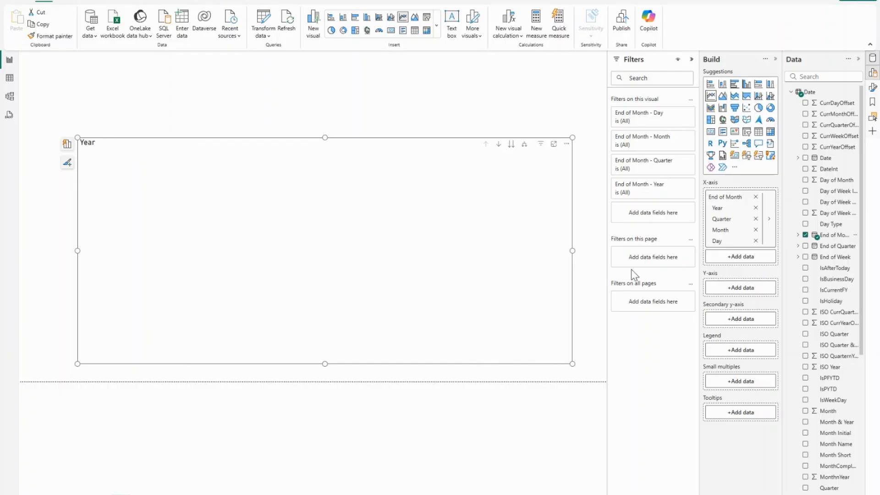
Add the Remaining Budget and Estimated budget measures to the line chart's y-axis.
scroll(790, 268, "down", 5)
left_click(805, 446)
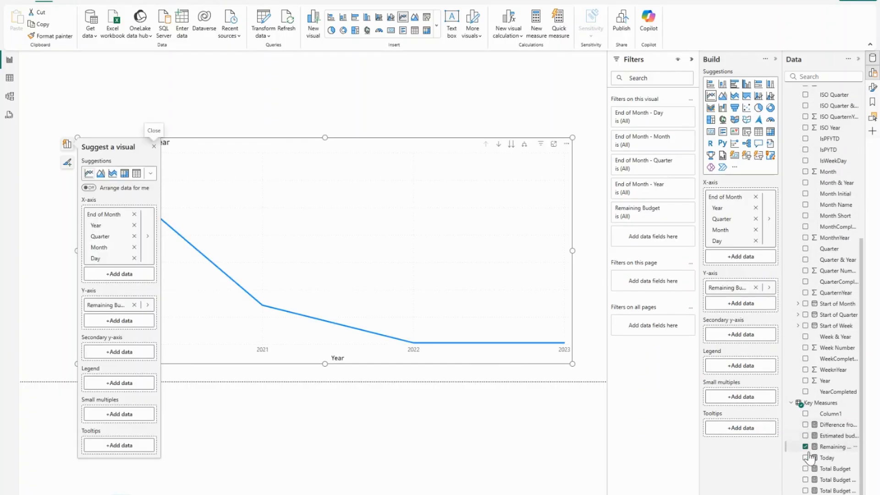
left_click(805, 435)
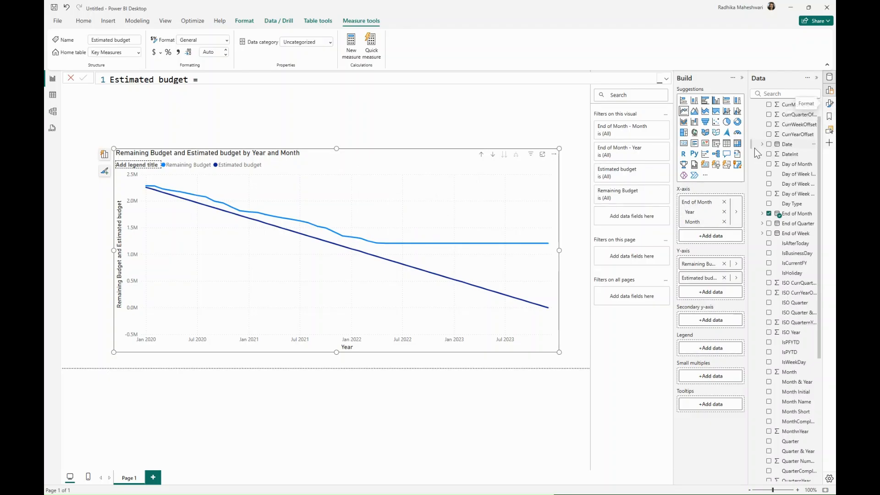
Turn off the x-axis and y-axis titles in the line chart's formatting.
left_click(829, 104)
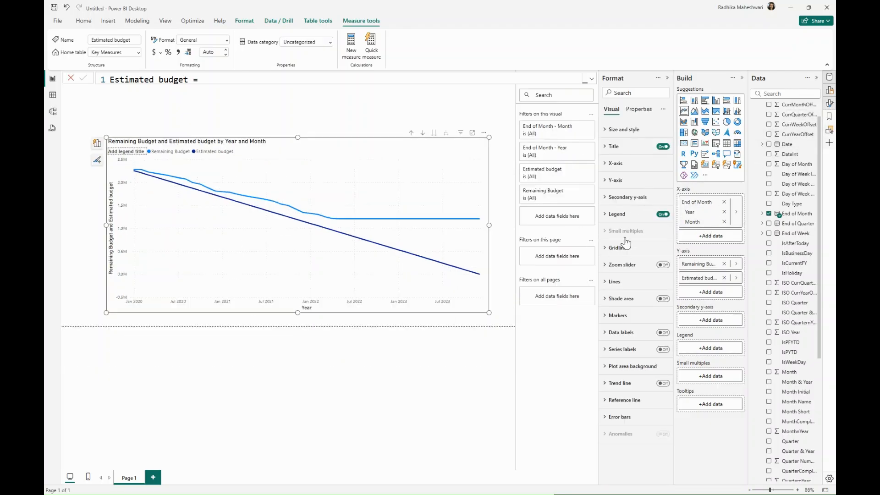
left_click(615, 164)
left_click(658, 321)
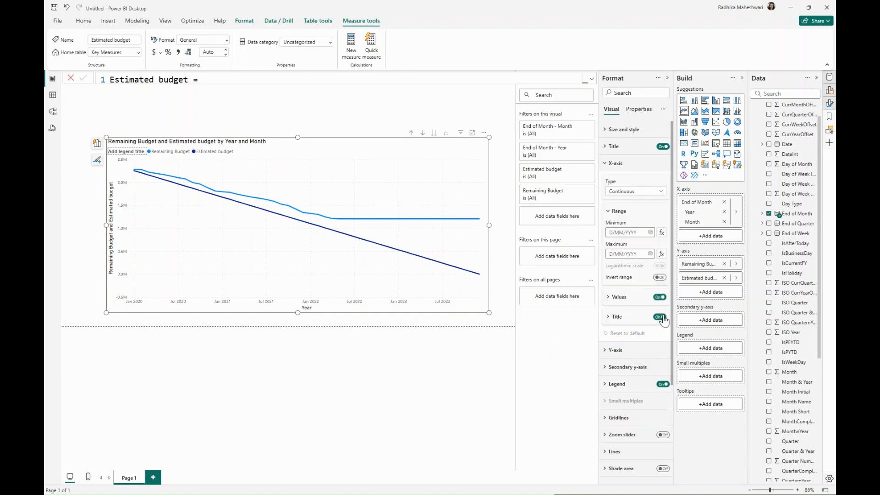
left_click(628, 163)
left_click(628, 183)
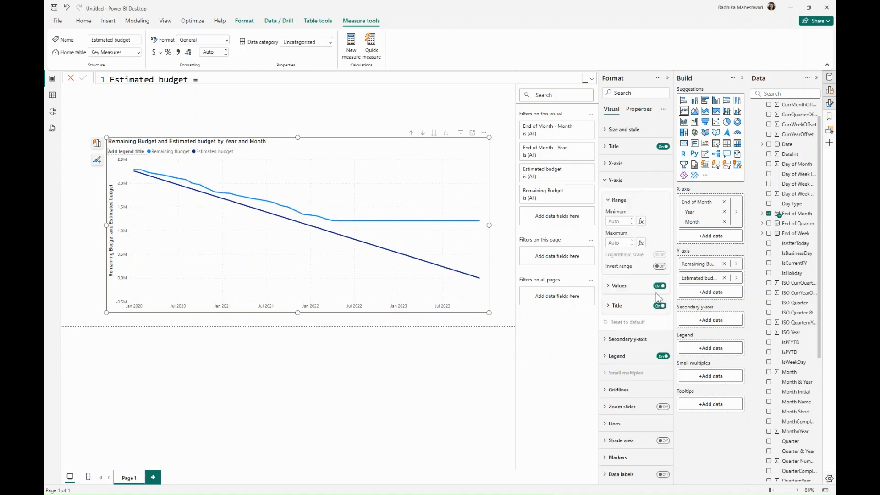
left_click(660, 306)
left_click(623, 166)
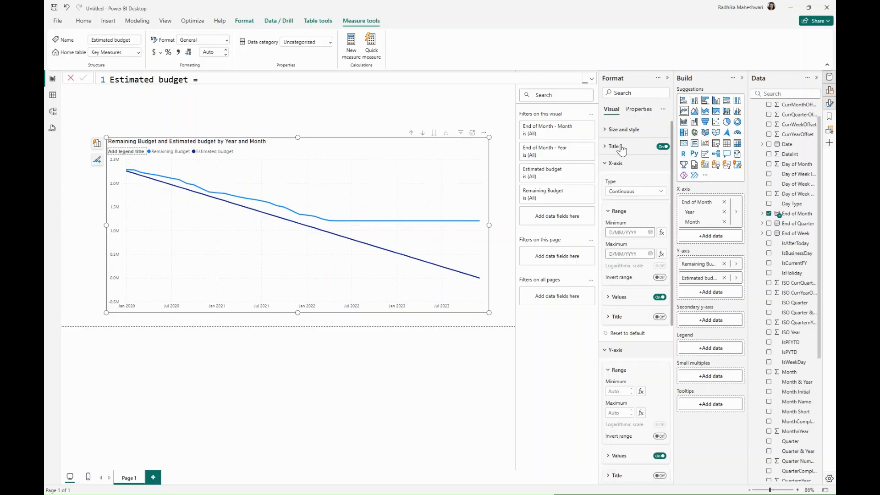
Set the line chart's title text to Sales Budget "Burndown" chart.
left_click(614, 145)
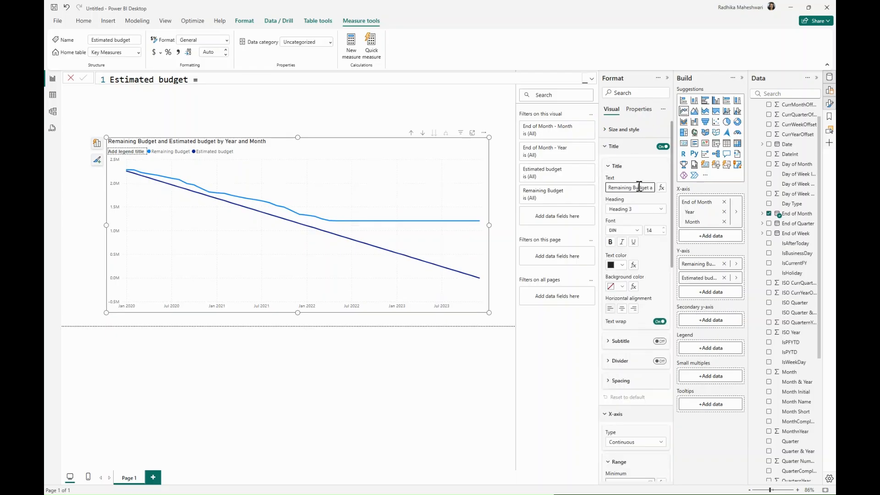
triple_click(639, 185)
type("Sales Budget \"Burndo")
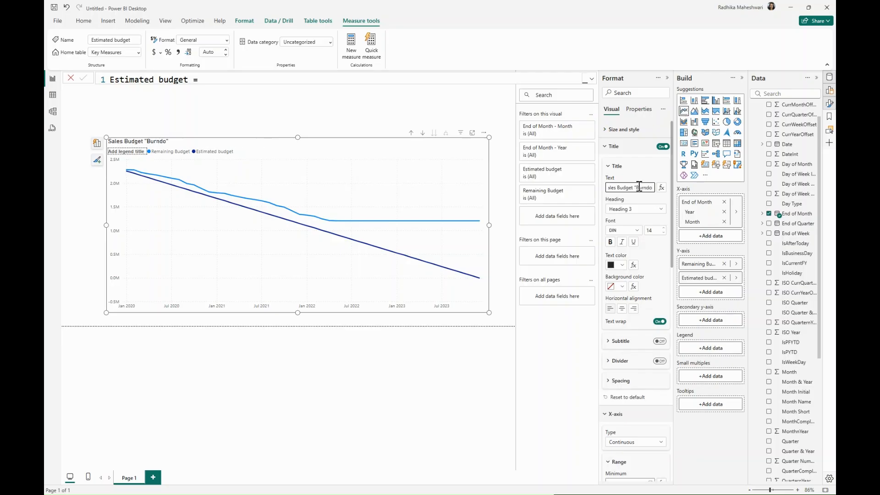
type("wn\" chart")
Set the chart's legend style to Line and markers.
scroll(623, 338, "down", 10)
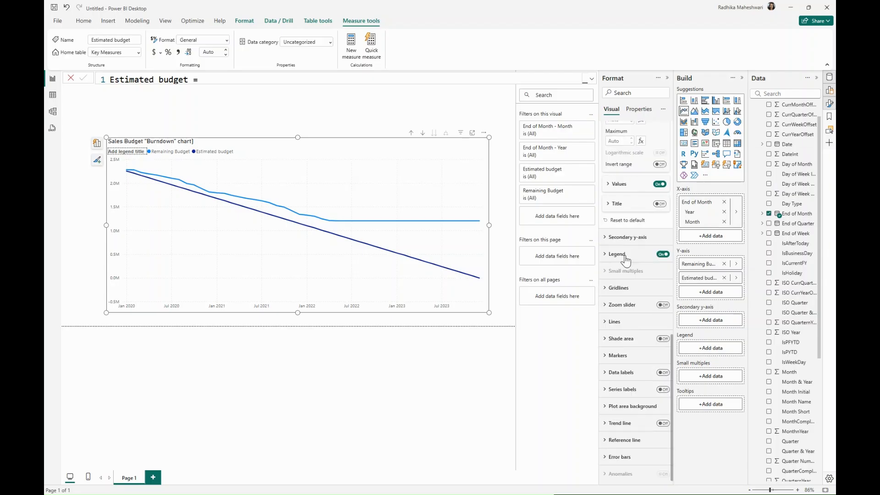
left_click(625, 255)
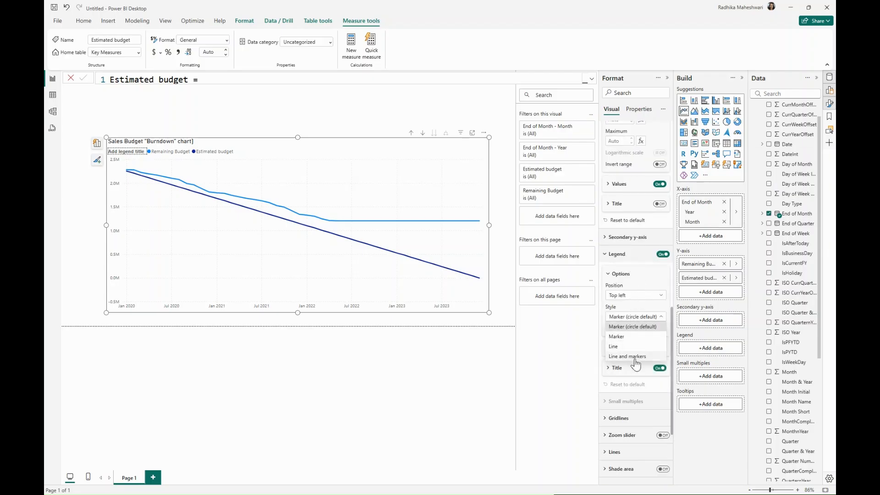
left_click(636, 356)
Format the Remaining Budget series as a solid line in a custom magenta color.
scroll(632, 364, "down", 3)
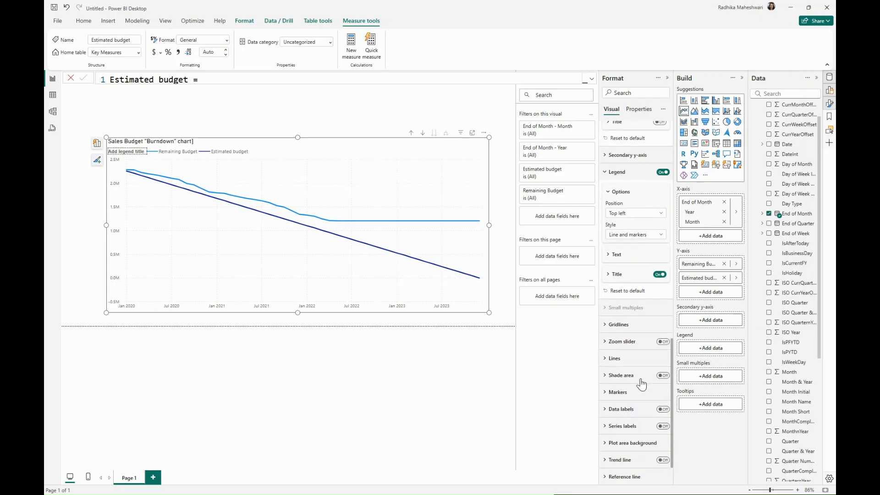
left_click(631, 365)
scroll(637, 385, "down", 1)
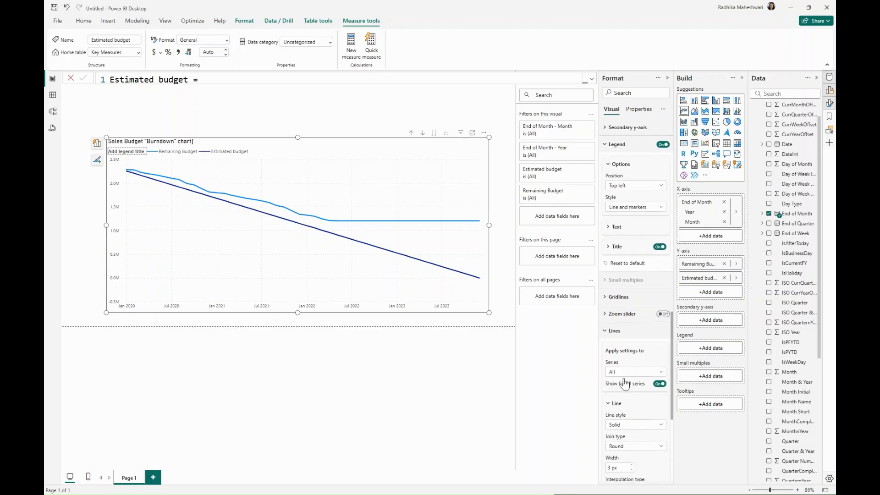
left_click(635, 371)
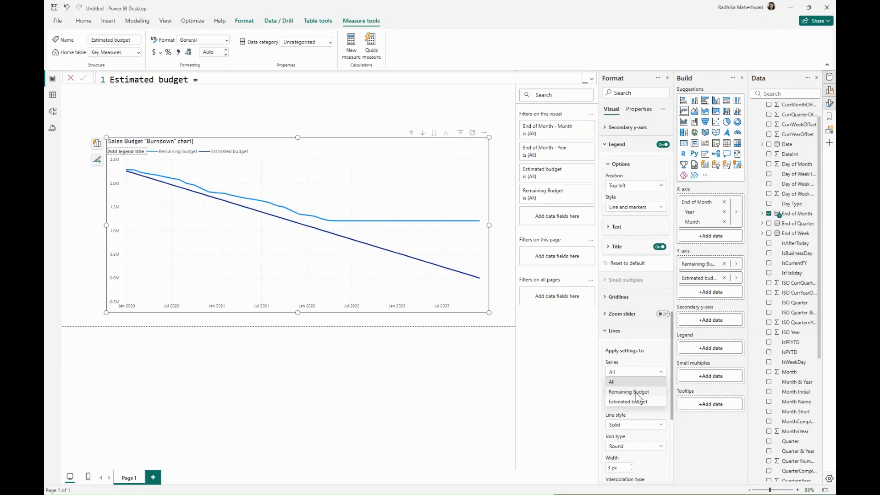
left_click(634, 392)
scroll(641, 401, "down", 3)
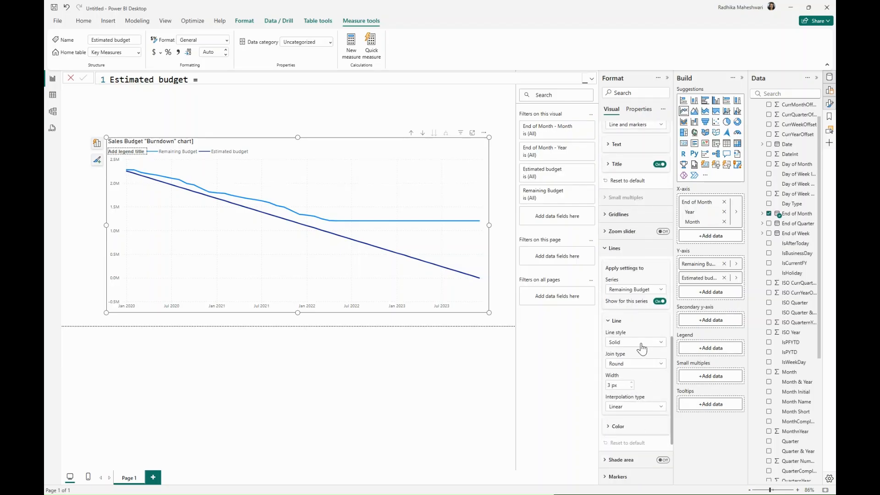
left_click(642, 343)
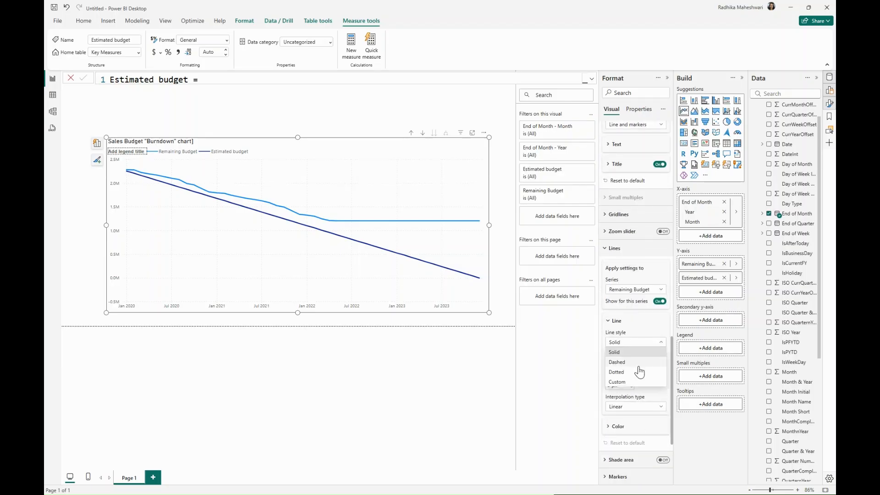
left_click(632, 353)
scroll(633, 356, "down", 3)
left_click(621, 347)
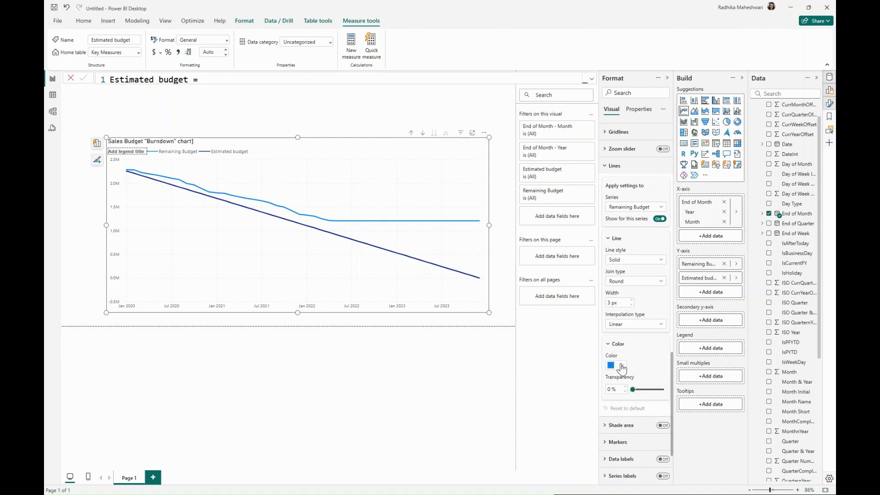
left_click(614, 365)
left_click(636, 349)
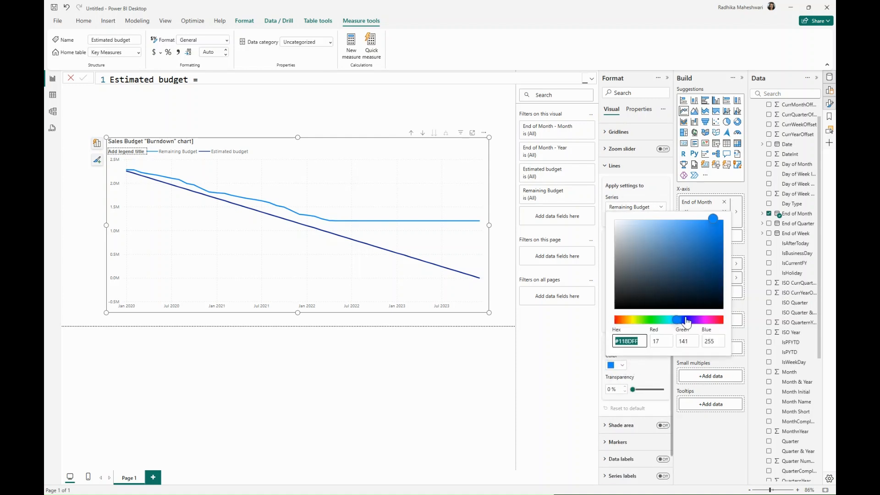
left_click(706, 319)
left_click(652, 375)
Turn on markers for the Remaining Budget series only.
scroll(643, 397, "down", 2)
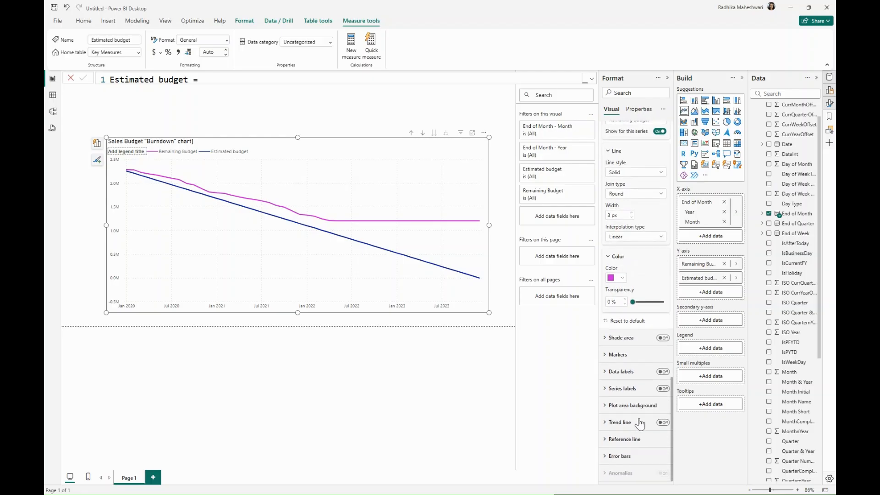
left_click(642, 353)
scroll(650, 362, "down", 3)
left_click(636, 285)
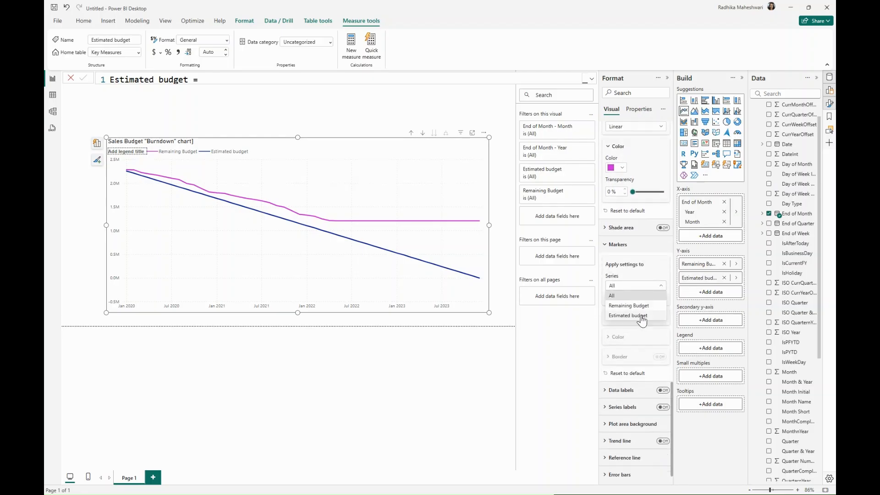
left_click(637, 306)
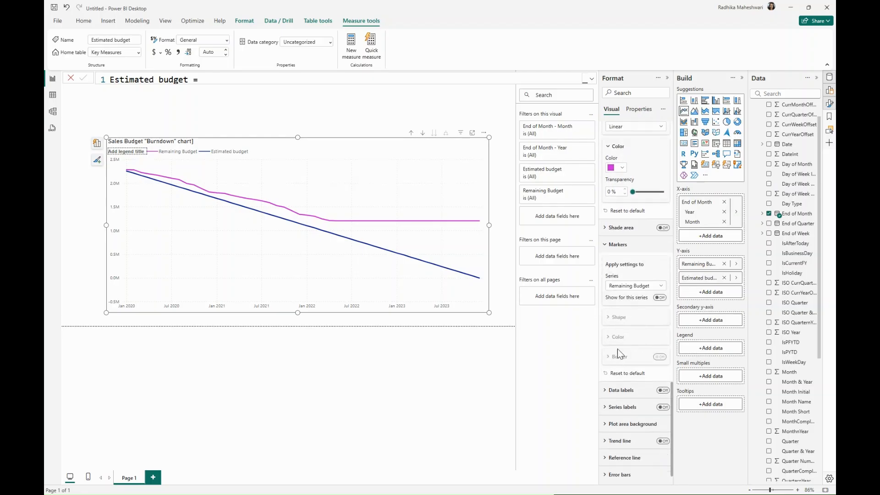
left_click(659, 298)
Give the Remaining Budget markers a round shape and set their size to 3 px.
left_click(636, 317)
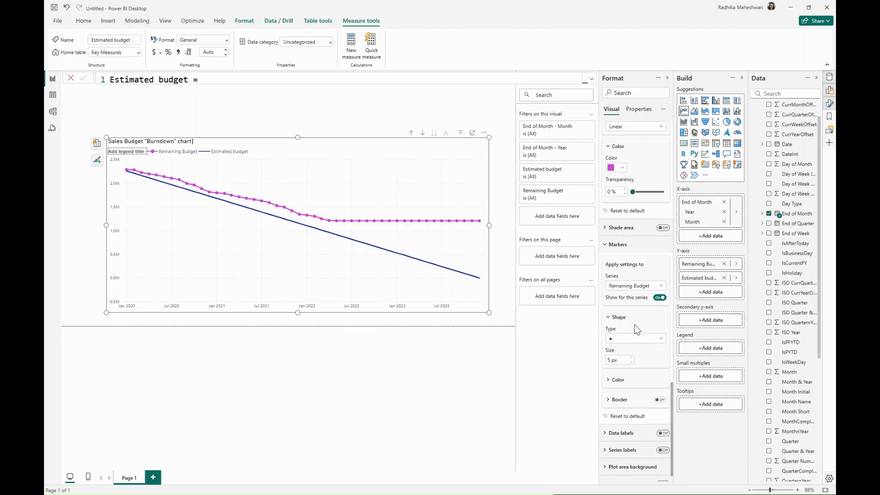
left_click(631, 339)
left_click(629, 350)
left_click(631, 363)
left_click(627, 381)
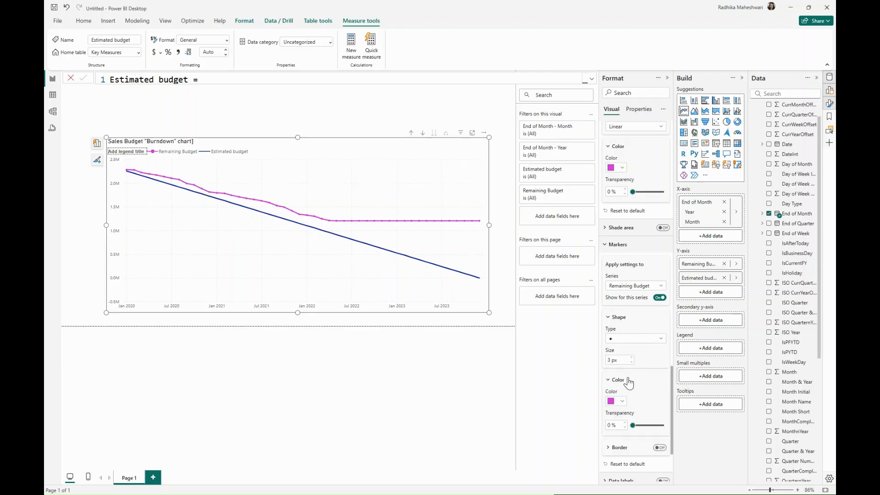
left_click(627, 381)
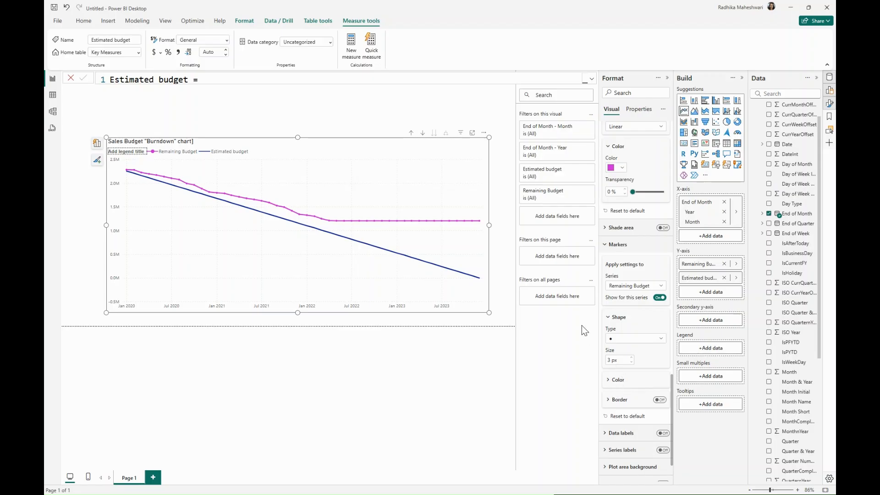
Format the Estimated budget series as a dashed line in a dark shade of the theme's black.
scroll(636, 321, "up", 3)
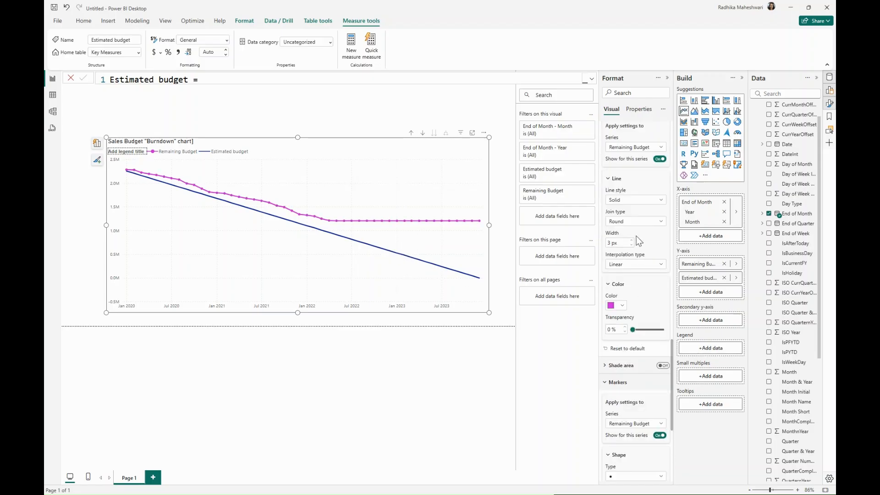
scroll(641, 206, "up", 2)
left_click(634, 258)
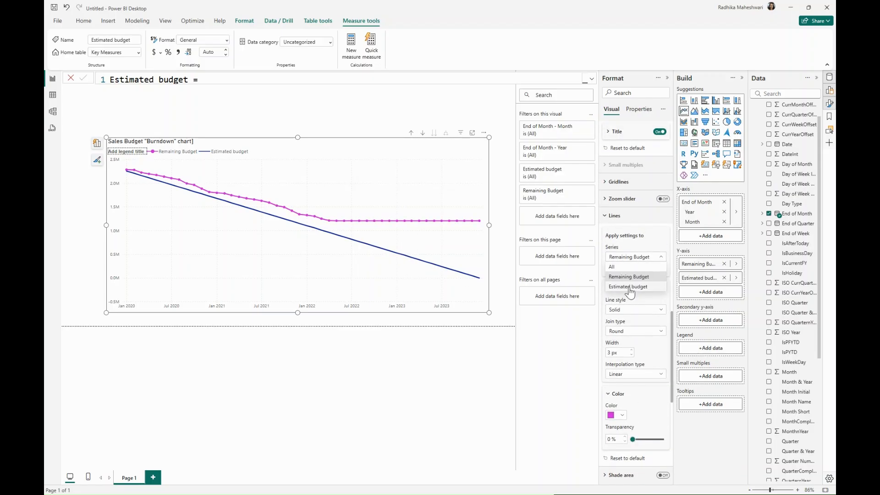
left_click(629, 288)
left_click(631, 311)
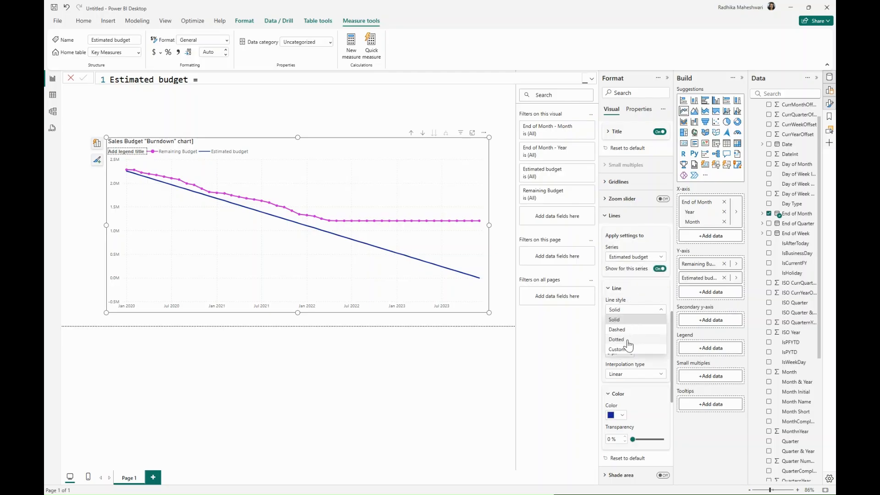
left_click(631, 330)
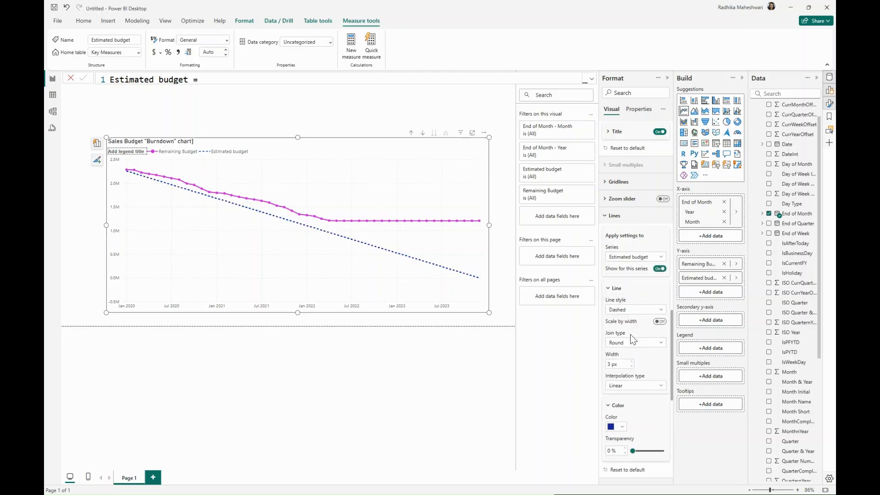
left_click(616, 428)
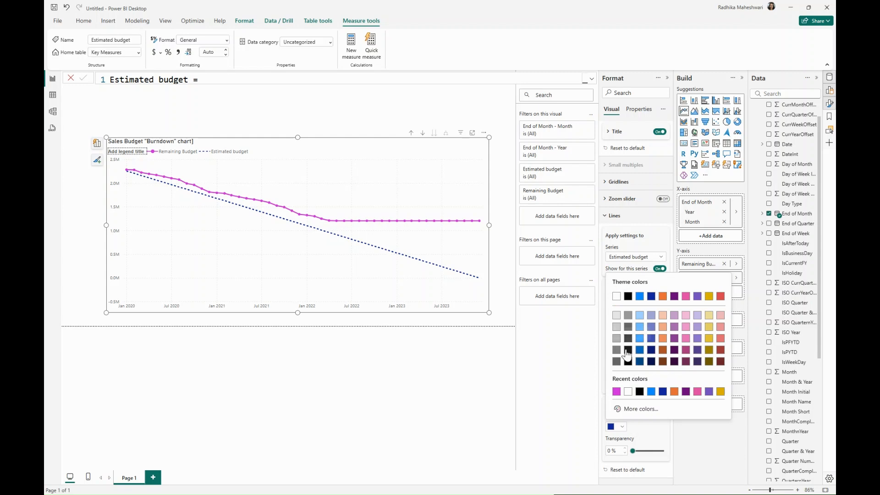
left_click(628, 349)
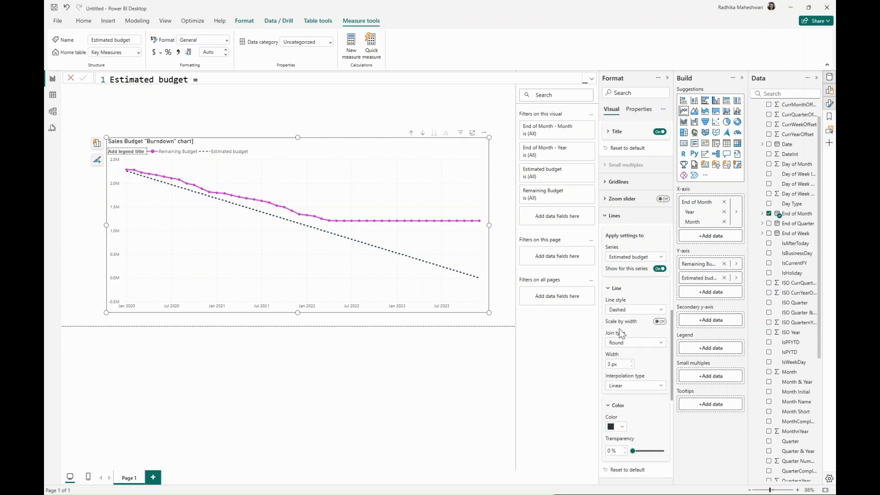
Turn off the title of the chart's legend.
scroll(632, 224, "up", 4)
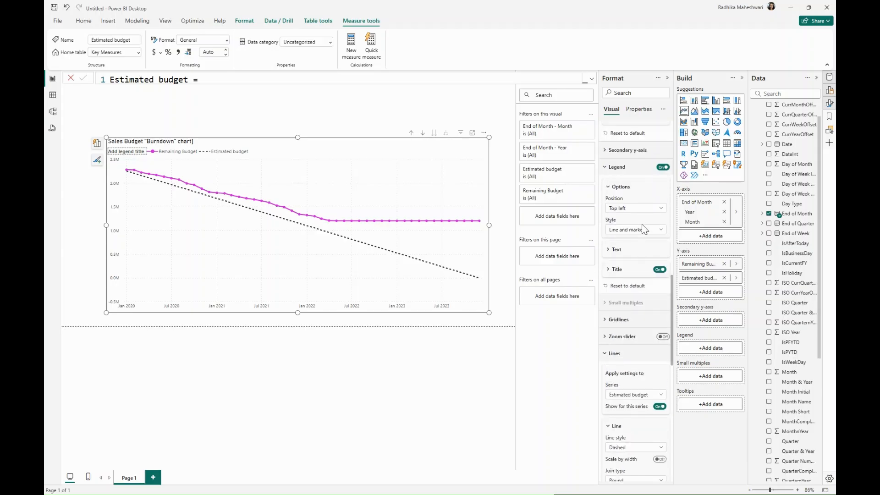
left_click(662, 270)
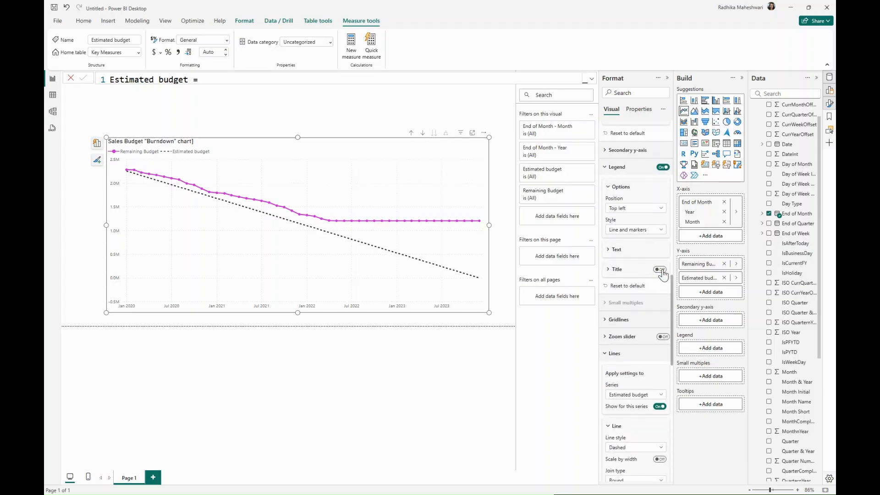
Shrink the line chart slightly and move it closer to the left edge of the canvas.
left_click_drag(488, 138, 470, 147)
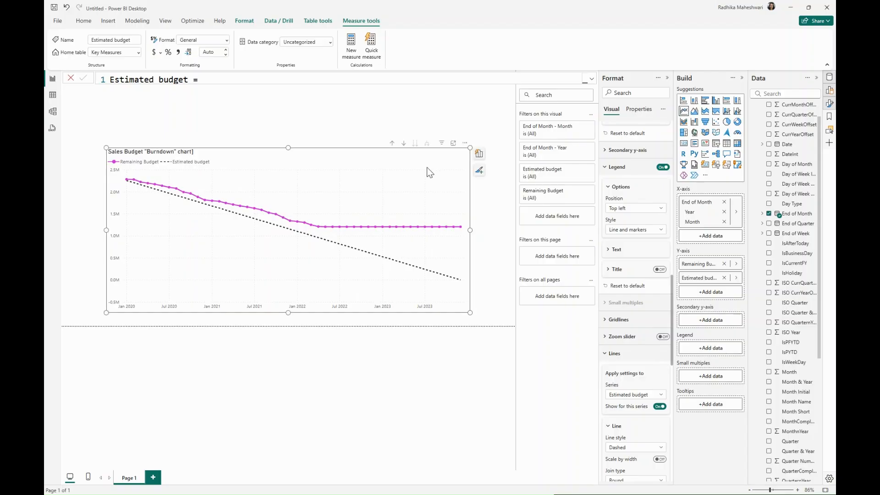
left_click_drag(428, 167, 402, 162)
left_click(414, 117)
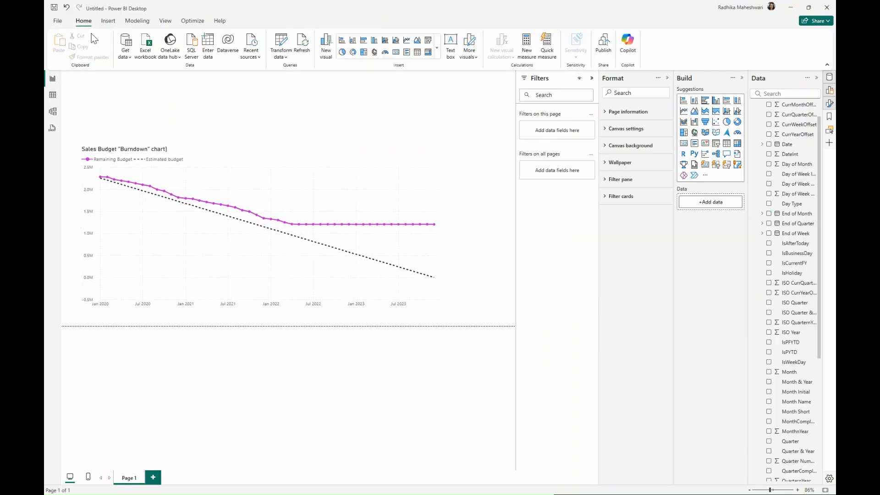
Insert a text box reading "Data as of:" followed by a dynamic value for Today in mm/dd/yyyy format.
left_click(451, 46)
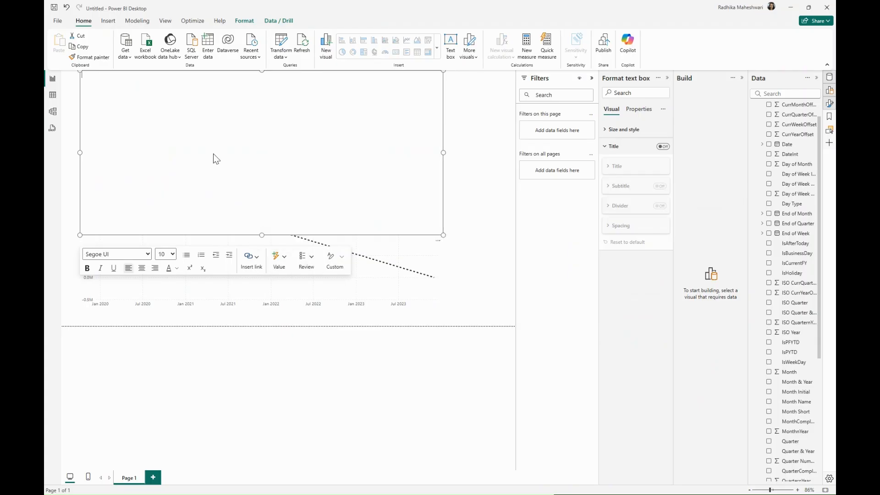
type("Data as od")
left_click(279, 262)
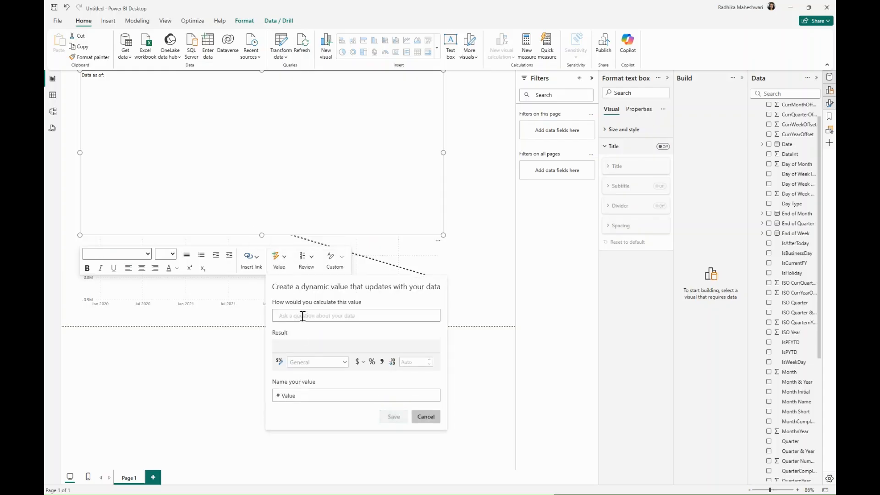
type("Today")
left_click(435, 316)
left_click(328, 367)
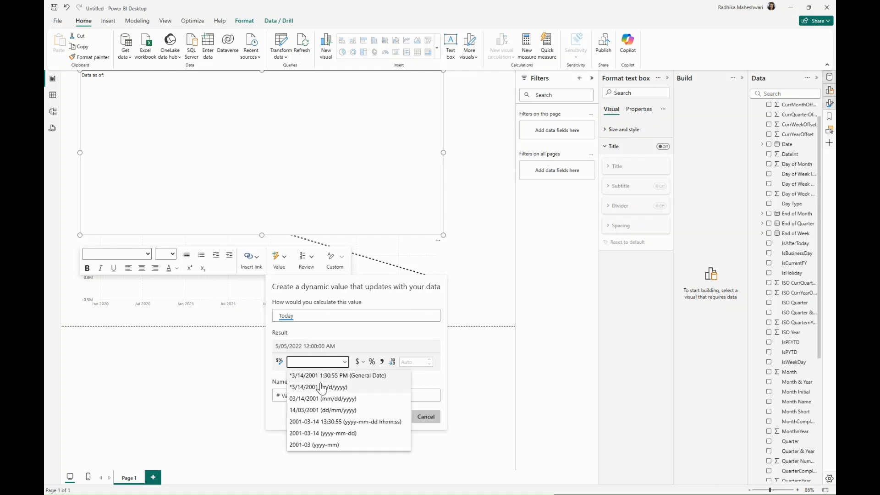
left_click(338, 399)
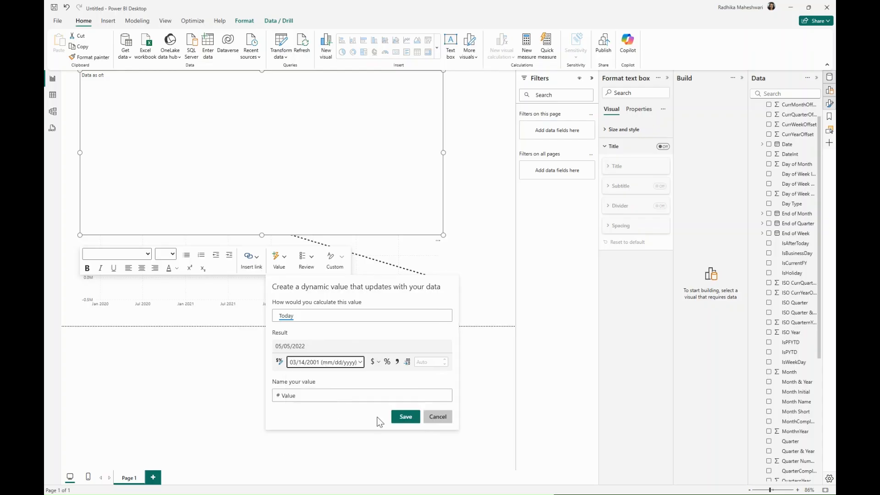
left_click(404, 416)
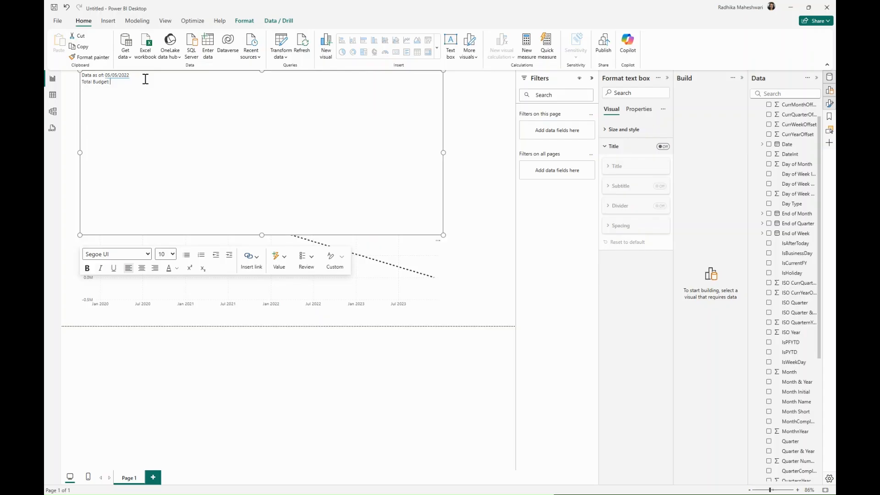
Add a dynamic value for total budget overall after "Total Budget:", formatted as currency with 0 decimal places.
left_click(280, 261)
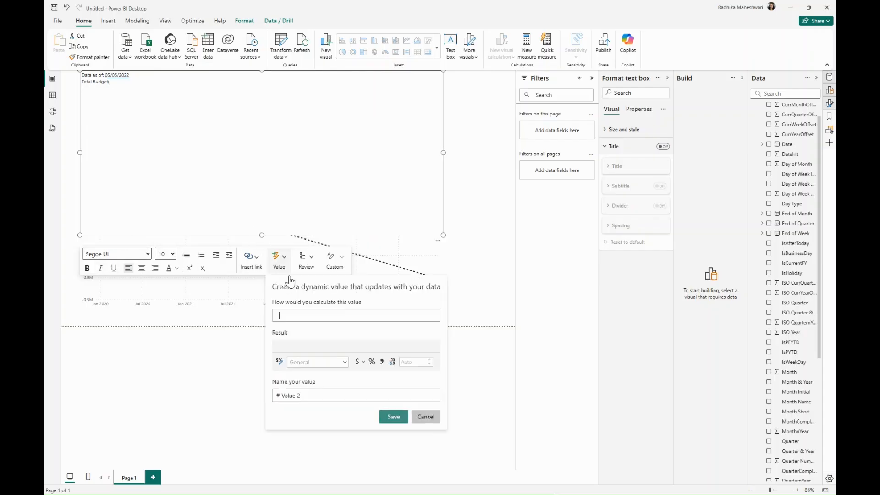
type("Total")
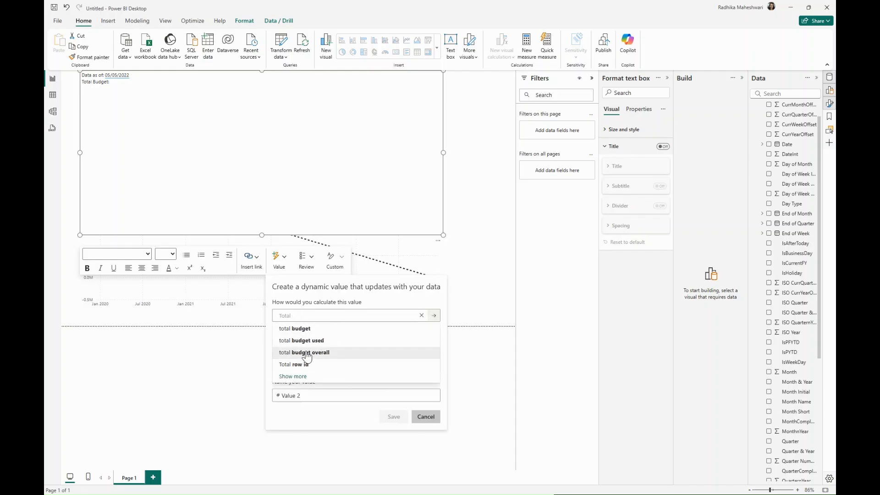
left_click(306, 353)
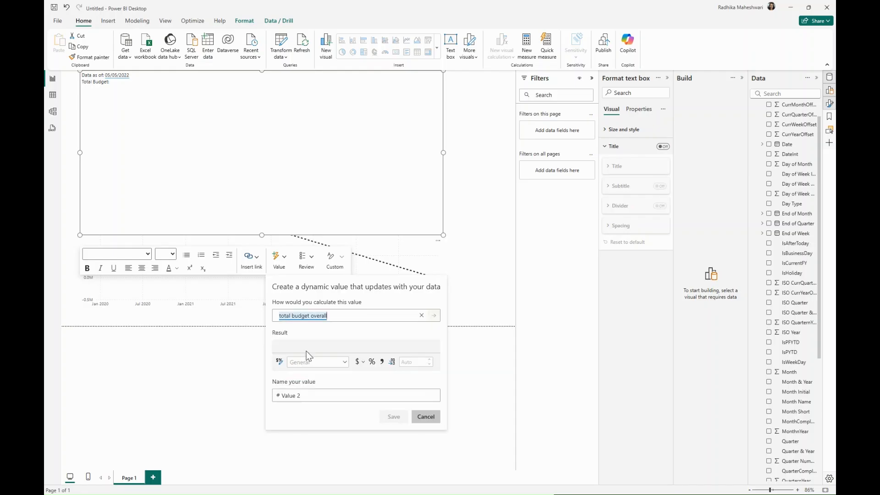
left_click(362, 363)
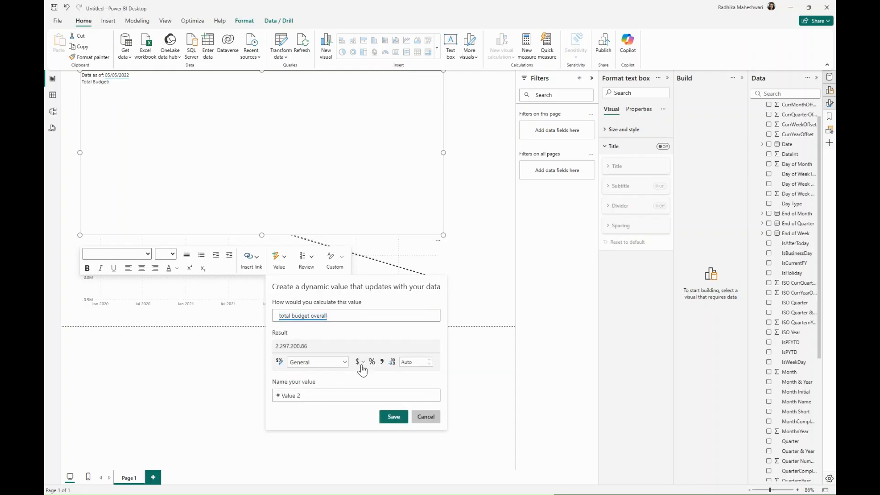
left_click(356, 361)
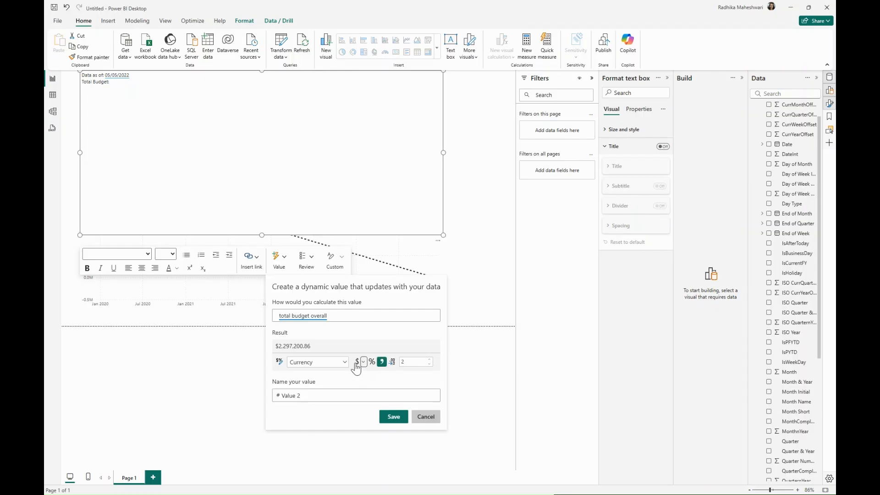
left_click(392, 364)
left_click(385, 374)
left_click(414, 362)
type("0")
left_click(395, 417)
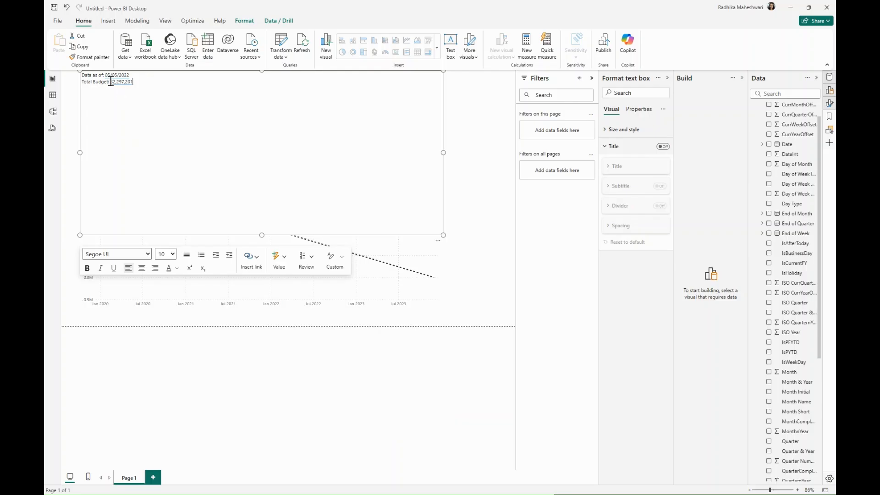
Make the total budget value bold and add a line reading "Remaining Budget:" below it.
left_click_drag(110, 82, 140, 85)
left_click(87, 268)
left_click(151, 82)
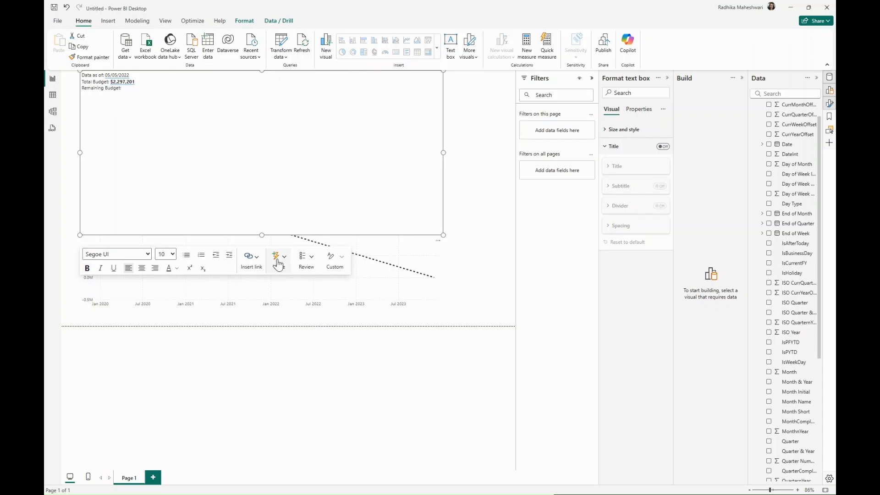
Add a dynamic value for remaining budget after "Remaining Budget:", formatted as currency with 0 decimal places.
left_click(279, 262)
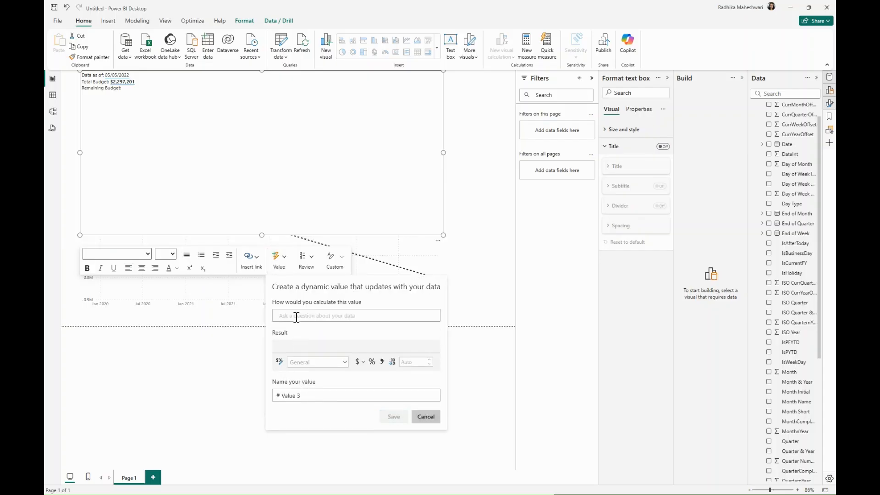
type("remi")
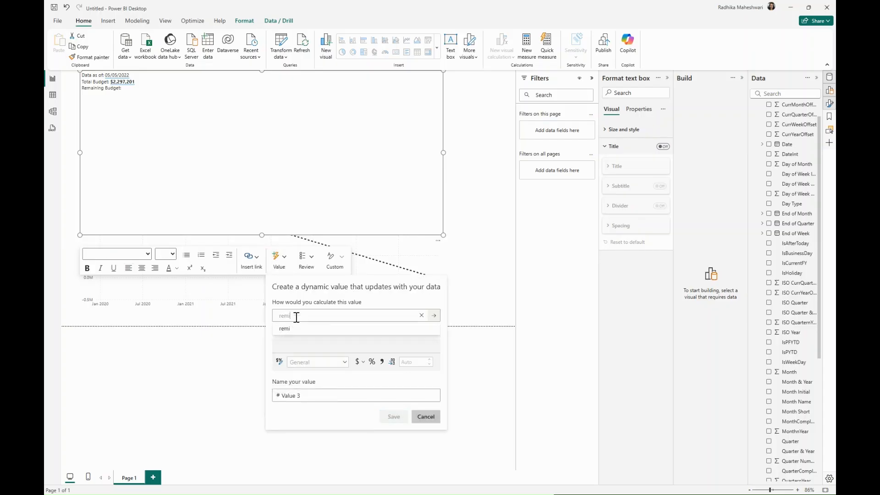
left_click(322, 333)
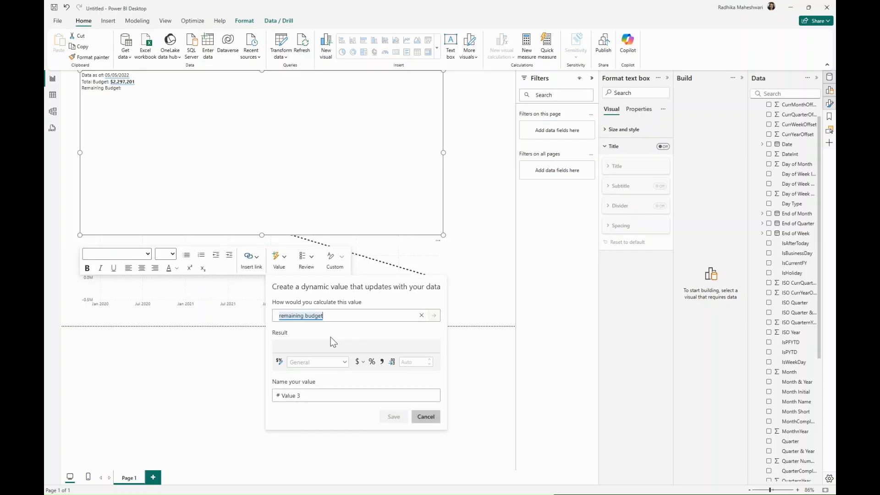
left_click(358, 362)
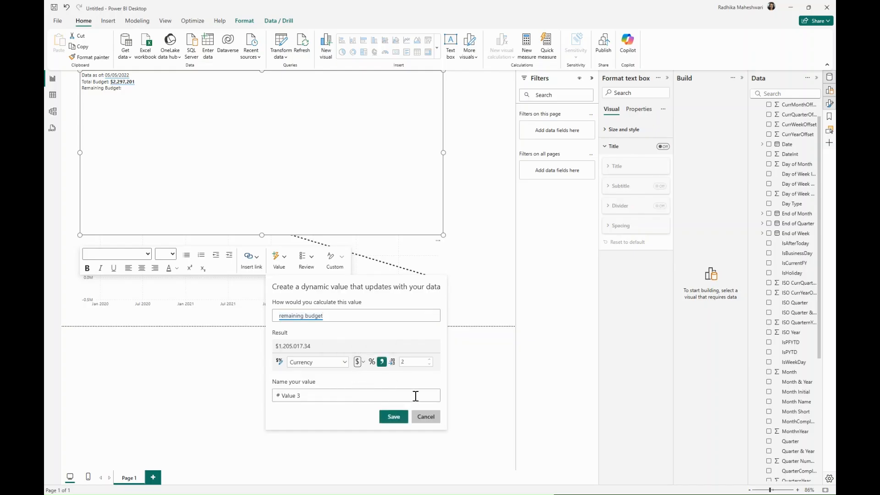
left_click(412, 363)
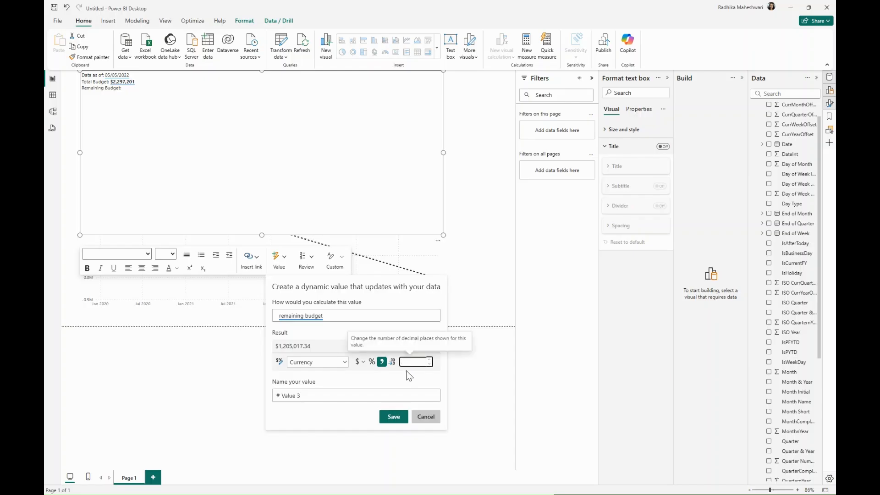
left_click(407, 375)
left_click(429, 363)
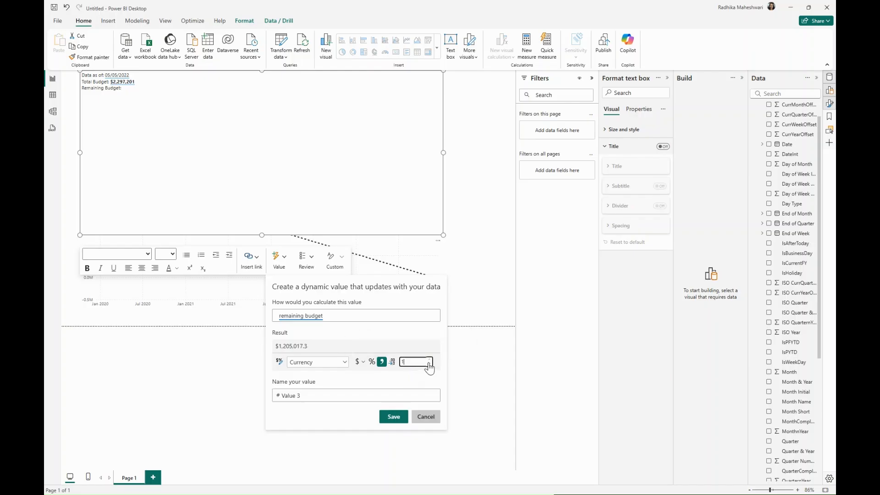
left_click(412, 377)
left_click(394, 417)
Color the remaining budget value in the same magenta as the chart's Remaining Budget line.
left_click_drag(158, 86, 121, 87)
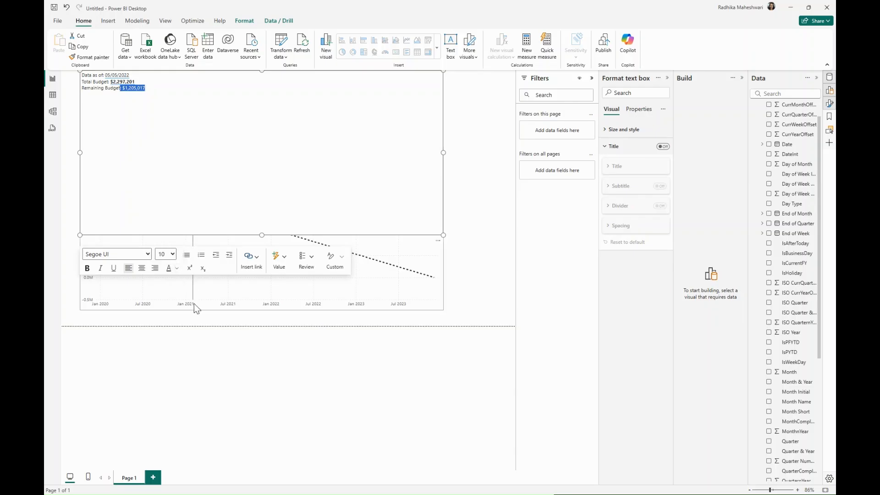
left_click(176, 268)
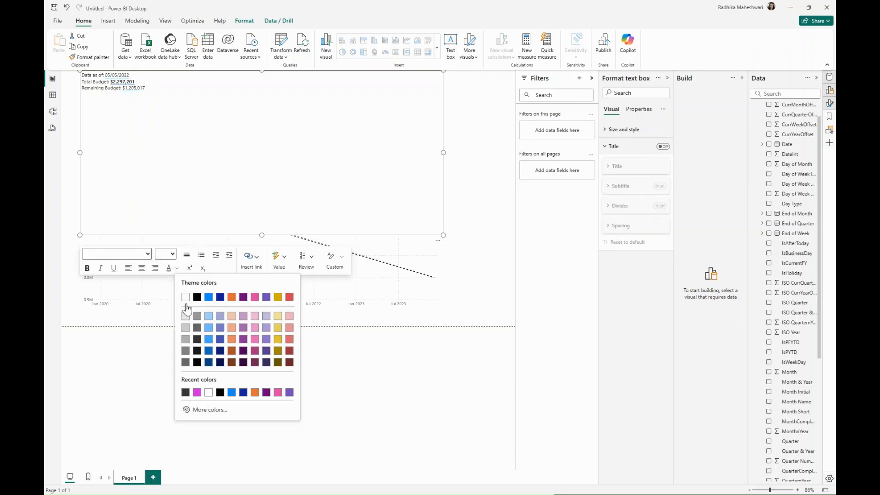
left_click(196, 391)
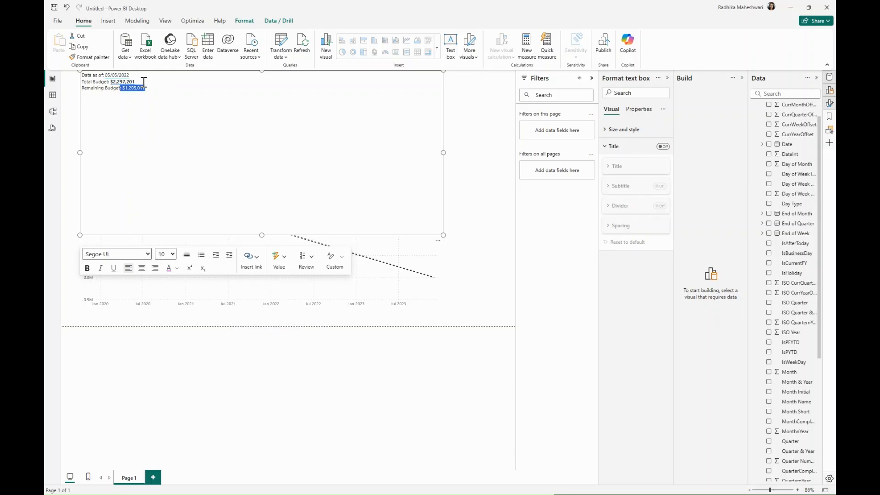
Set the font size of all the text in the text box to 16.
key("ctrl+a")
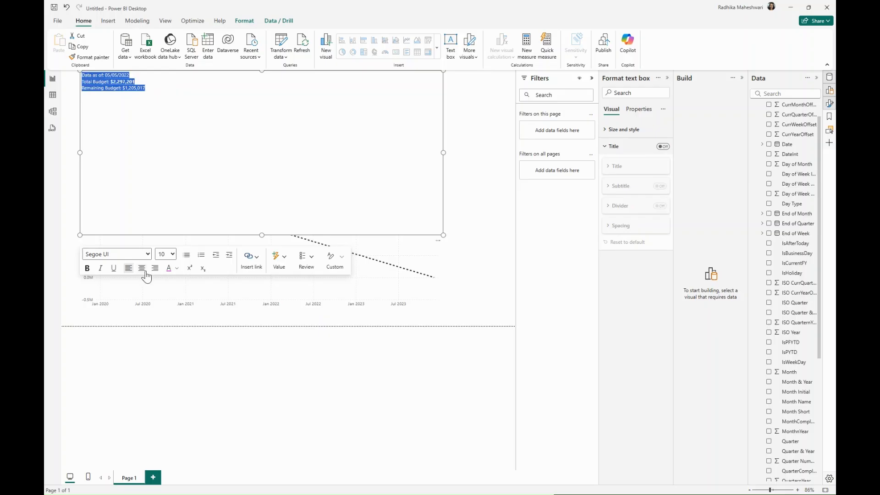
left_click(172, 254)
left_click(164, 348)
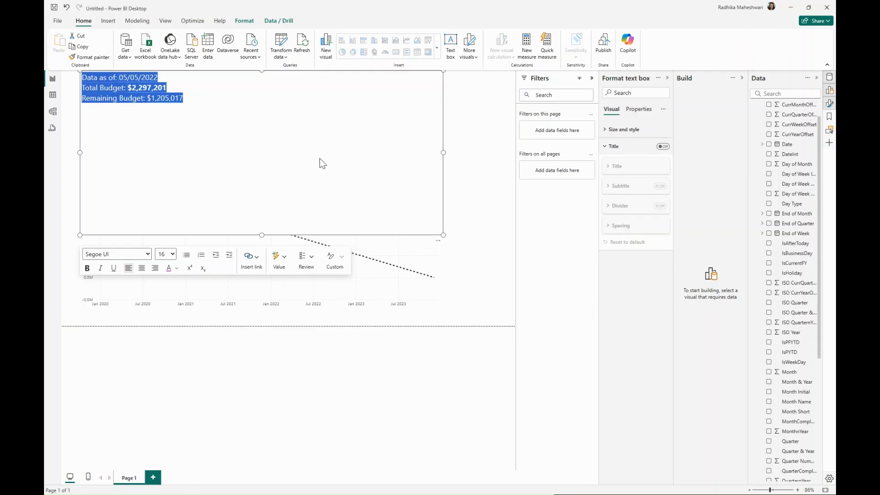
Shrink the text box to fit its three lines and place it above the right part of the chart.
left_click_drag(441, 235, 503, 135)
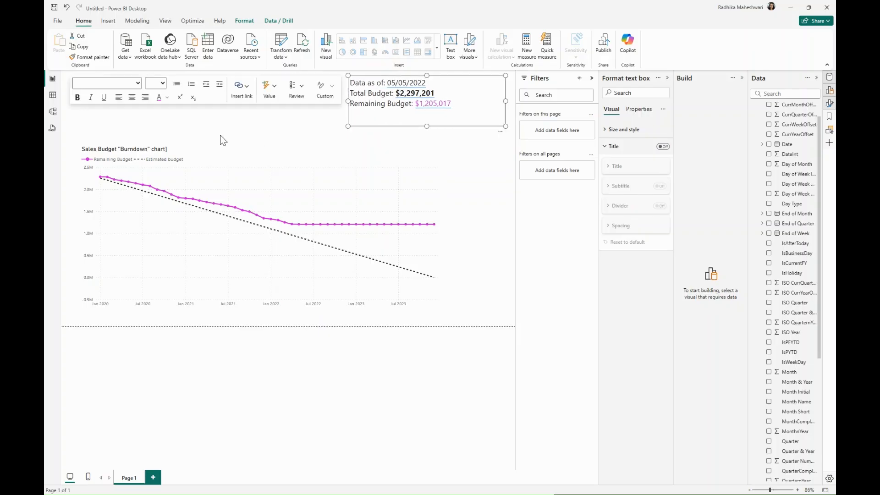
left_click(259, 330)
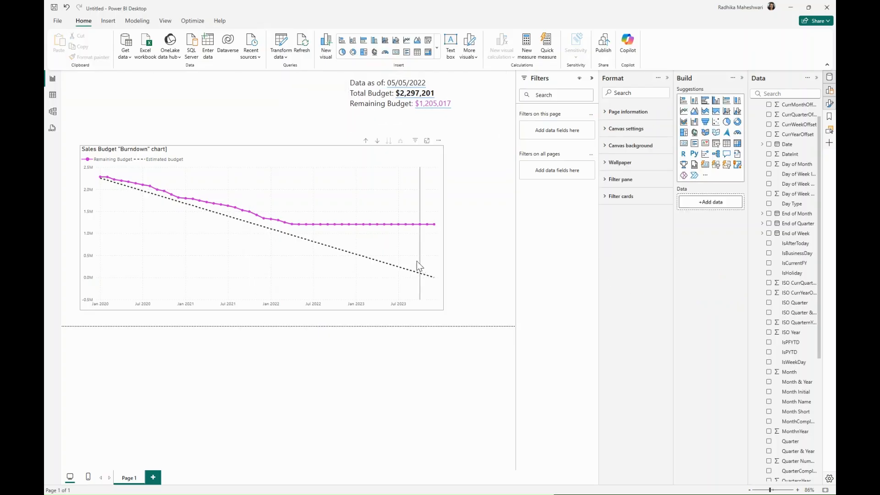
Add the Difference from estimated budget and Total Budget Used measures to the line chart's tooltips and check the tooltip.
mouse_move(399, 267)
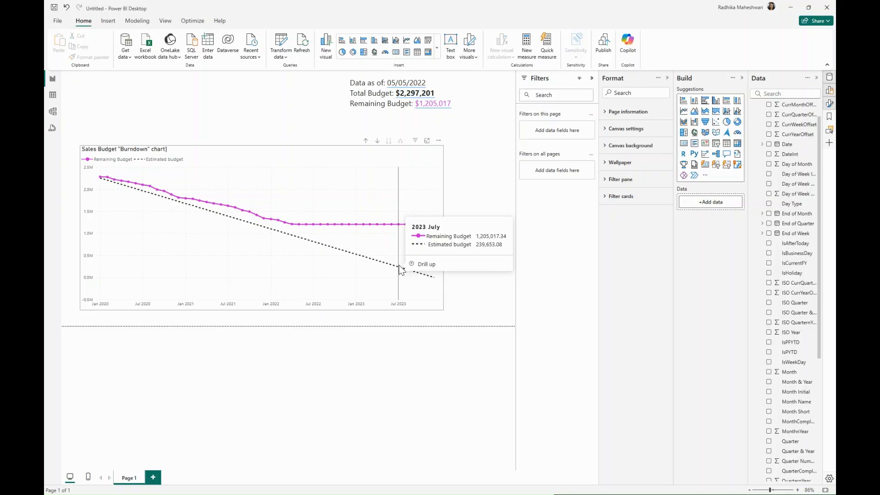
left_click(433, 307)
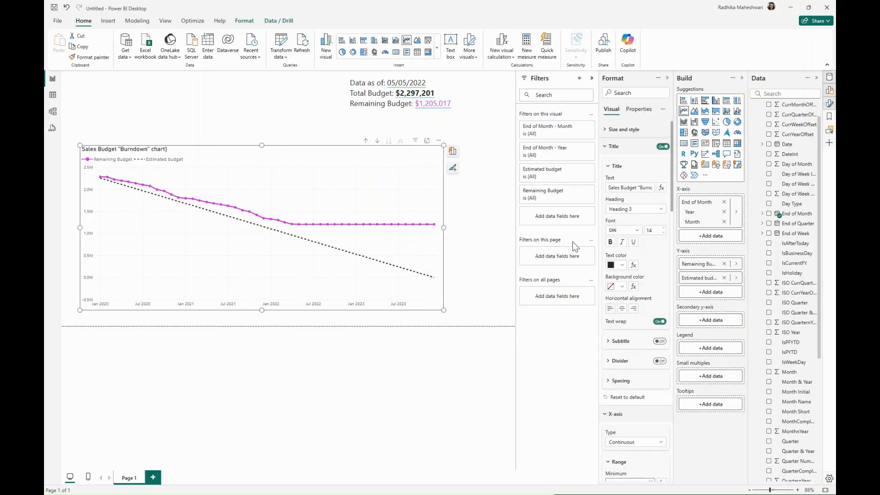
left_click(641, 408)
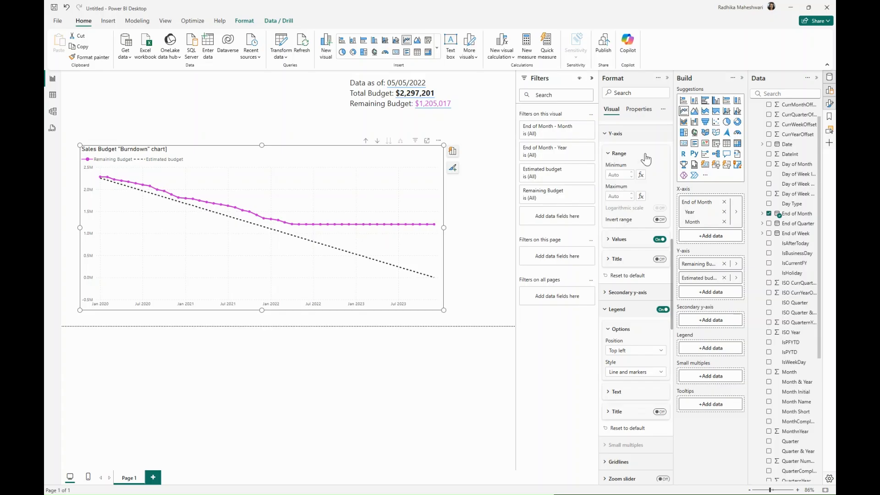
scroll(785, 148, "up", 5)
left_click(756, 107)
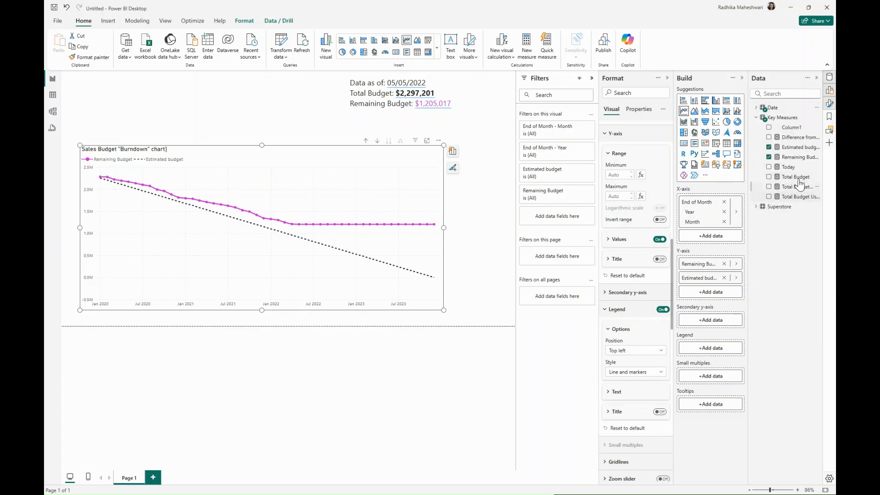
left_click_drag(798, 137, 712, 404)
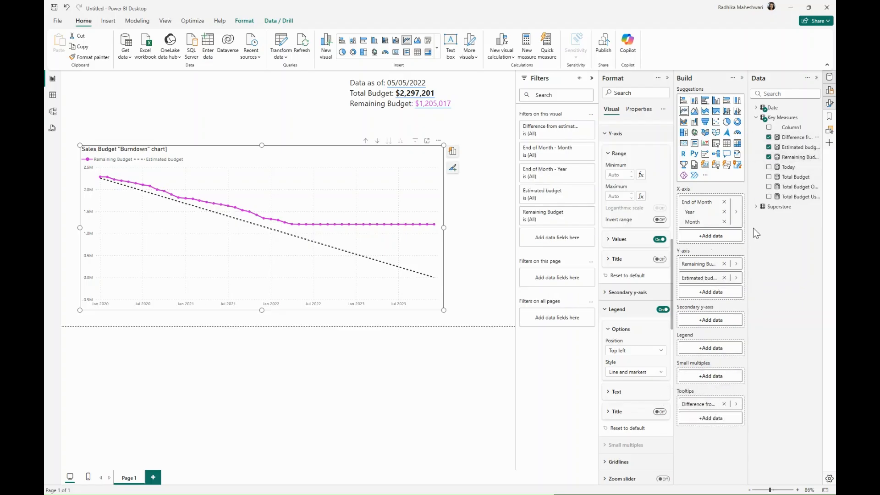
left_click_drag(796, 197, 710, 418)
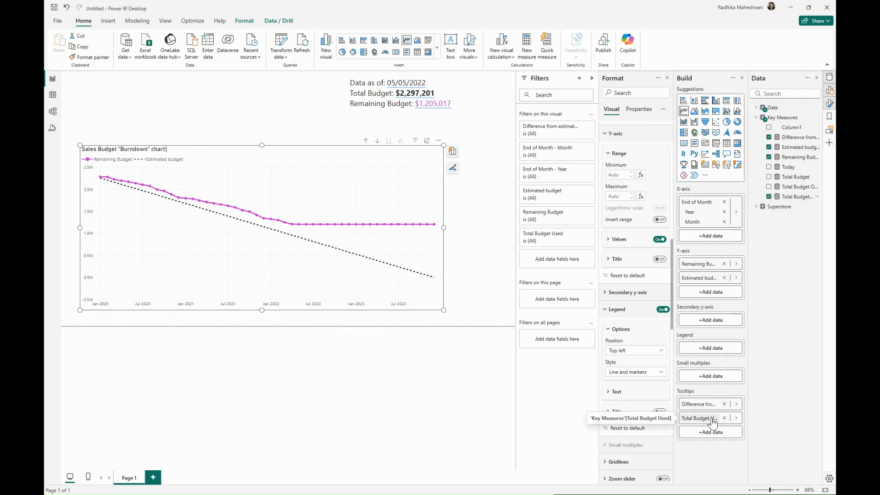
mouse_move(408, 232)
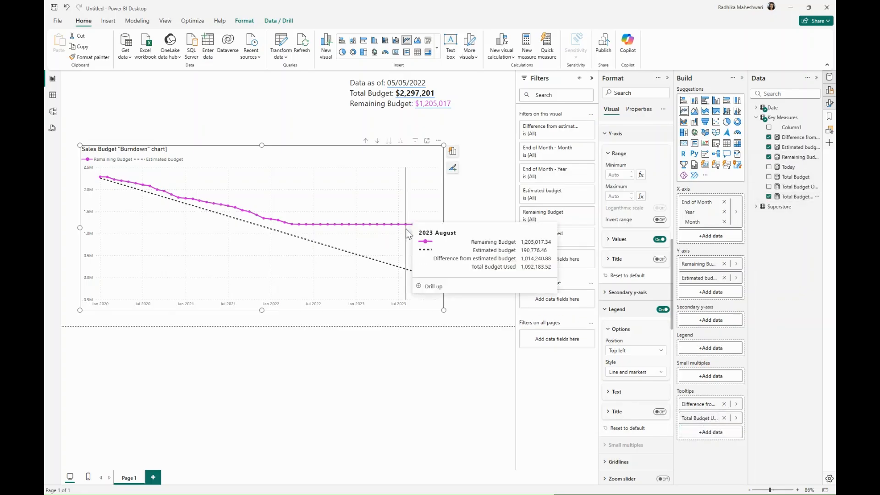
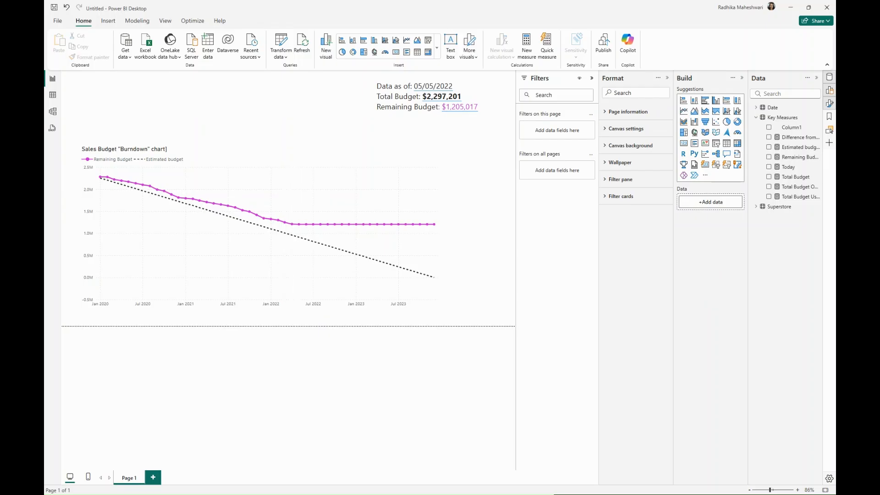
Move the summary text box slightly further right above the line chart and deselect it.
left_click_drag(453, 103, 421, 125)
left_click(502, 91)
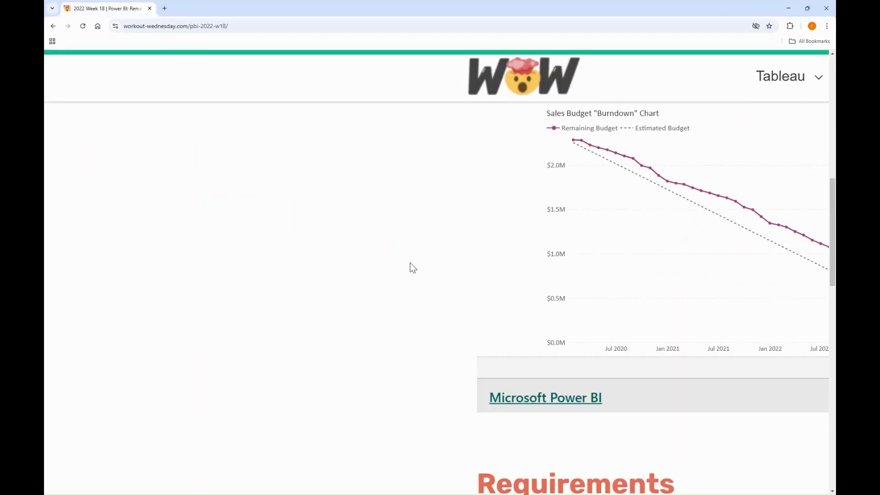
Switch to the browser to examine the reference burndown charts on the Workout Wednesday 2022 Week 18 page, and return to Power BI Desktop.
scroll(430, 267, "up", 3)
scroll(435, 264, "right", 6)
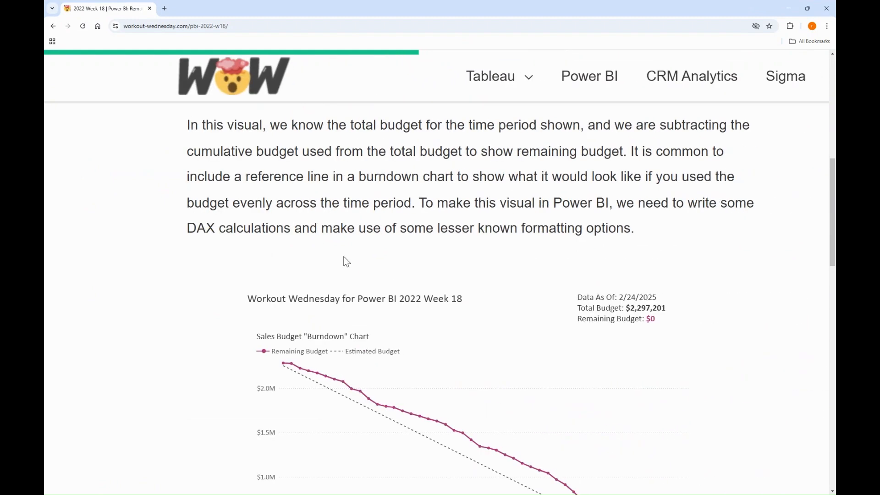
scroll(339, 256, "down", 5)
scroll(329, 238, "up", 7)
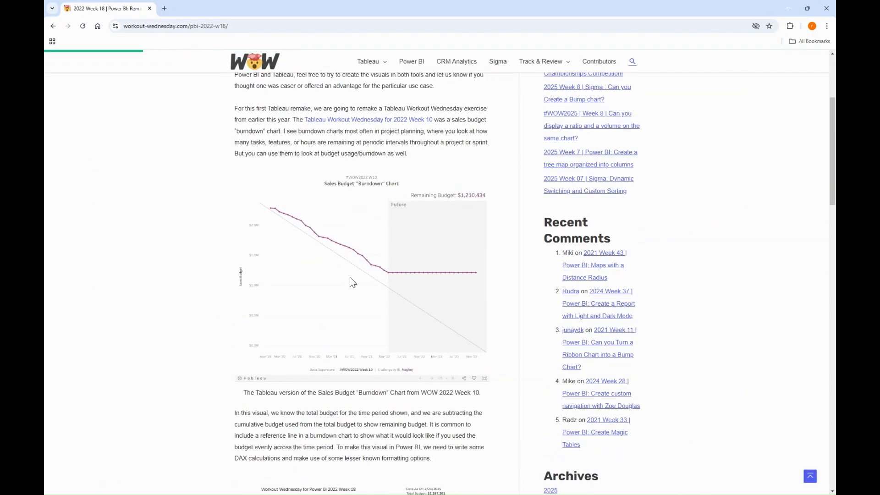
scroll(350, 277, "up", 3)
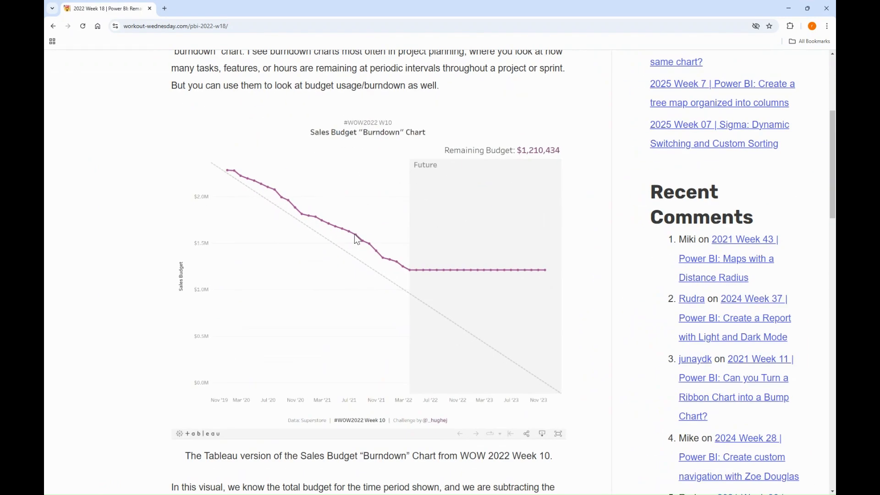
scroll(426, 275, "up", 3)
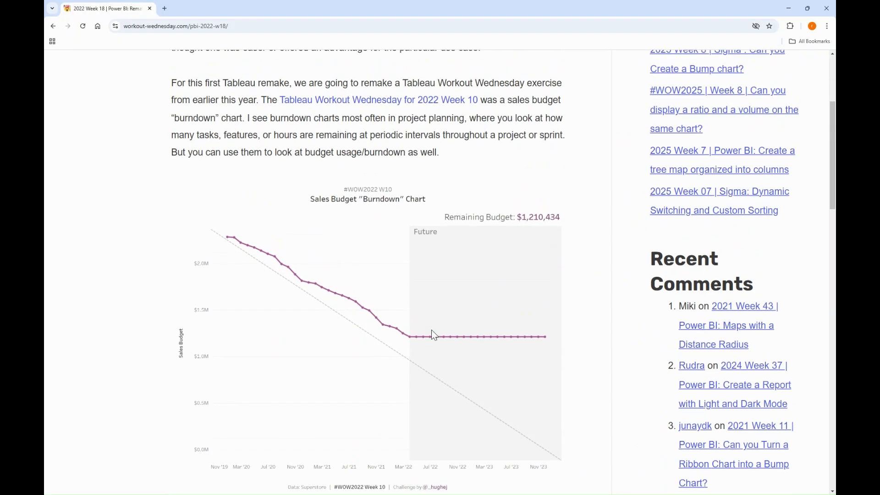
scroll(413, 298, "down", 5)
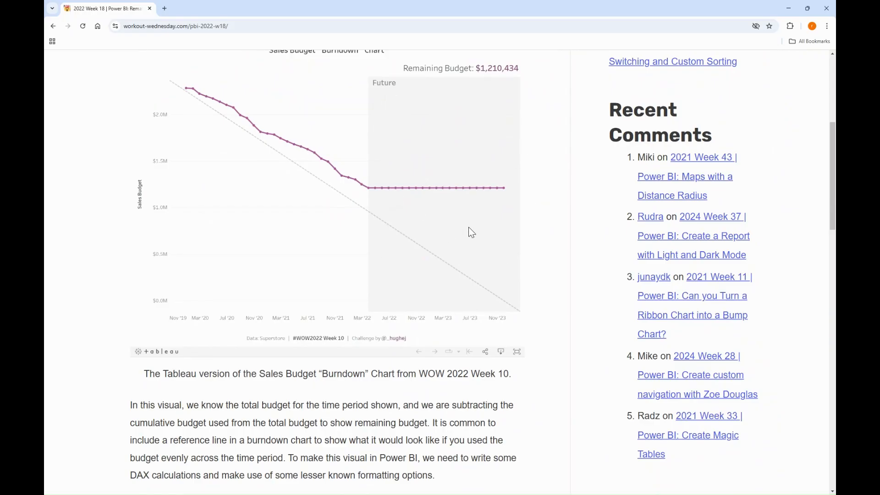
left_click(789, 8)
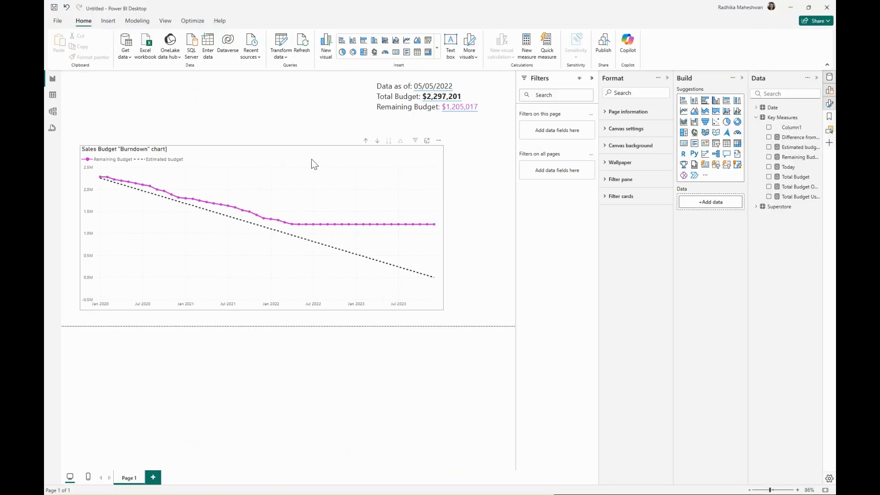
Add a reference line of type X-Axis Constant Line to the Sales Budget burndown line chart.
left_click(419, 176)
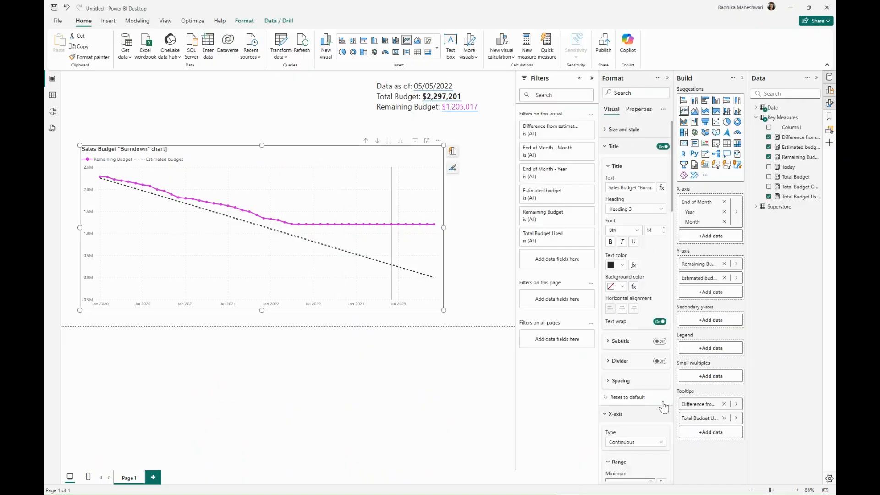
scroll(652, 449, "down", 10)
scroll(651, 449, "down", 10)
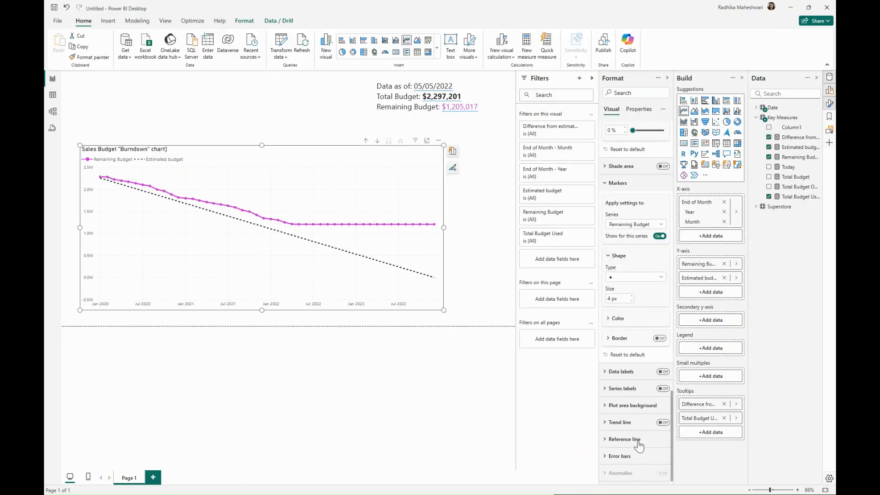
left_click(628, 440)
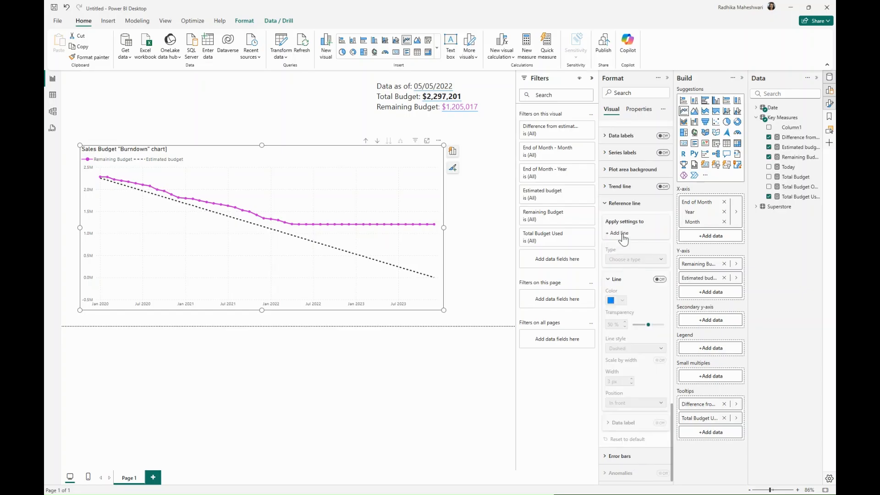
left_click(621, 235)
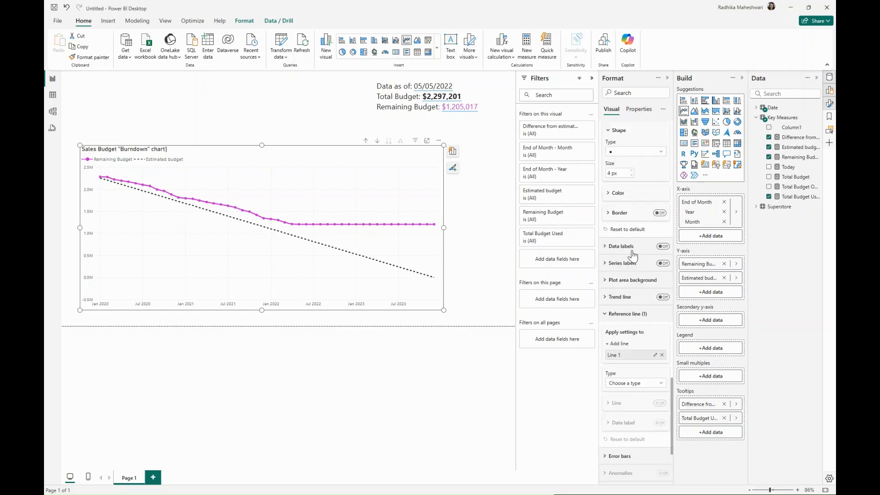
left_click(636, 387)
left_click(633, 394)
scroll(634, 396, "down", 3)
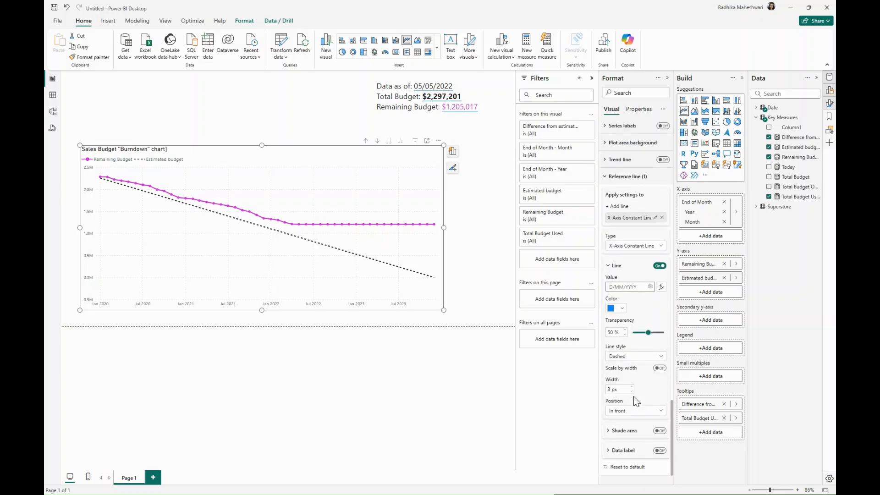
Base the constant line's value on the Today measure from Key Measures, using the Field value format style.
left_click(661, 286)
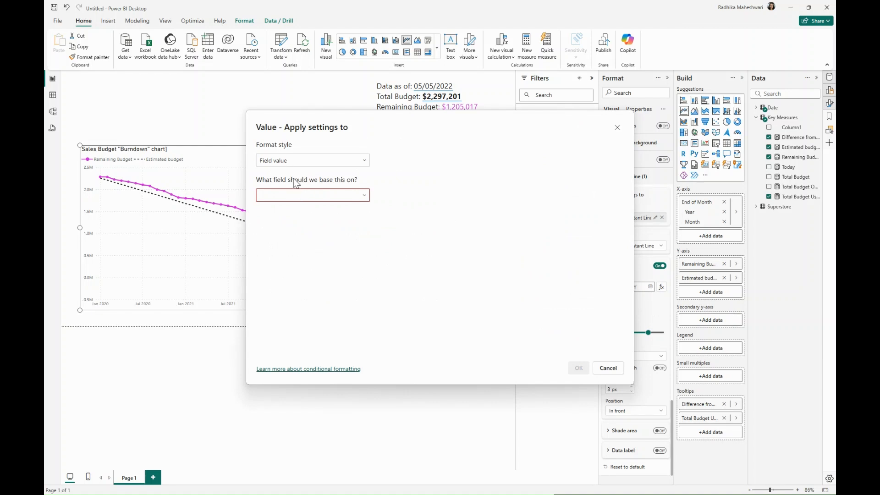
left_click(295, 196)
left_click(264, 234)
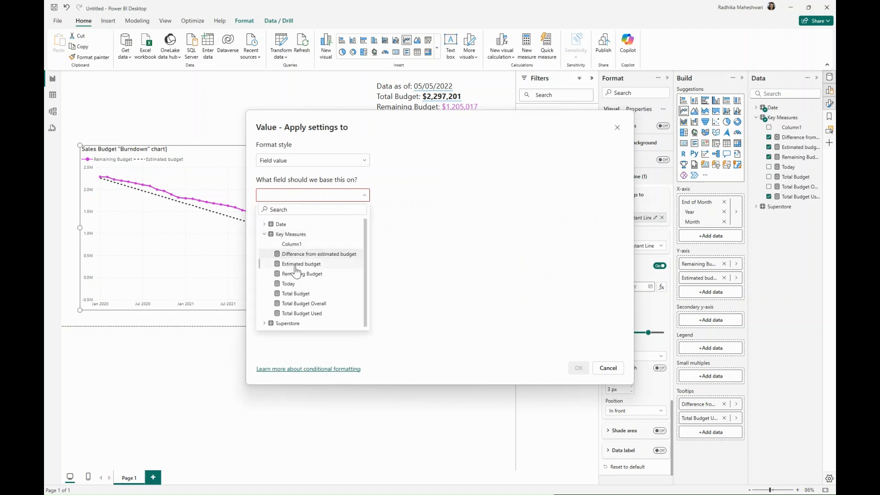
left_click(287, 277)
left_click(579, 368)
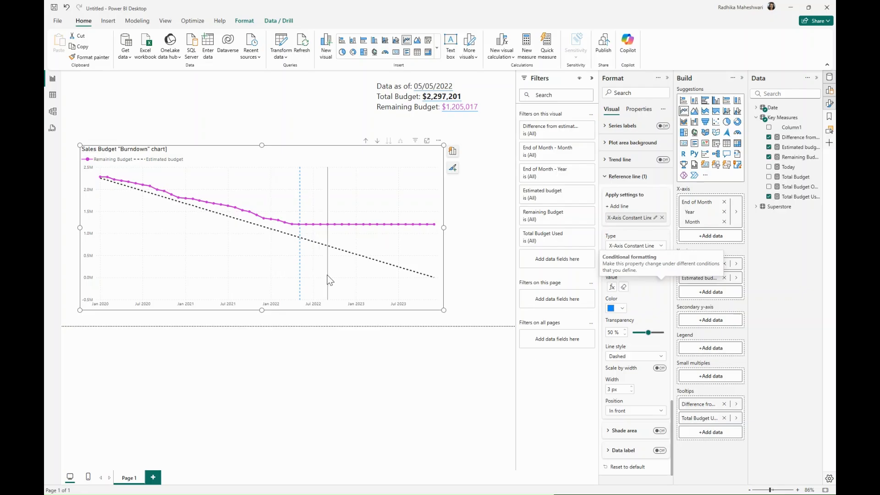
Change the color of the dashed constant line to light grey.
left_click(619, 308)
left_click(616, 379)
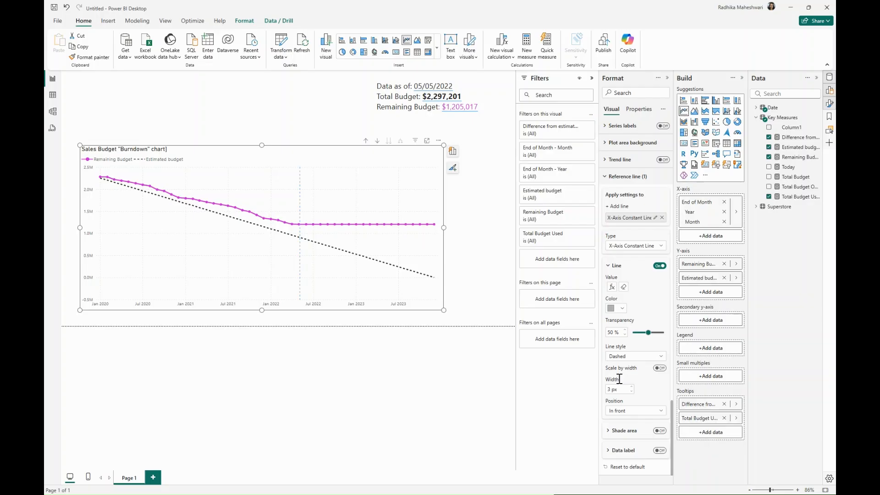
left_click(619, 316)
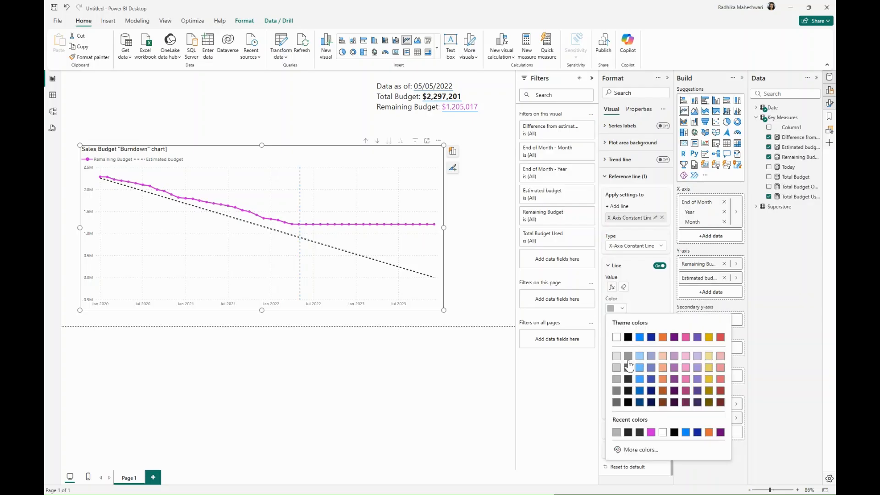
left_click(617, 369)
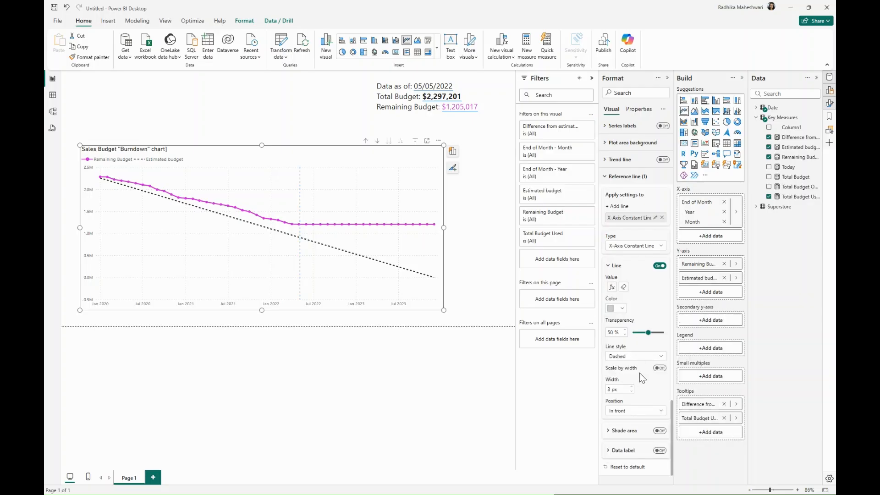
Turn on the constant line's shade area, position it After the line and color it light grey.
left_click(659, 430)
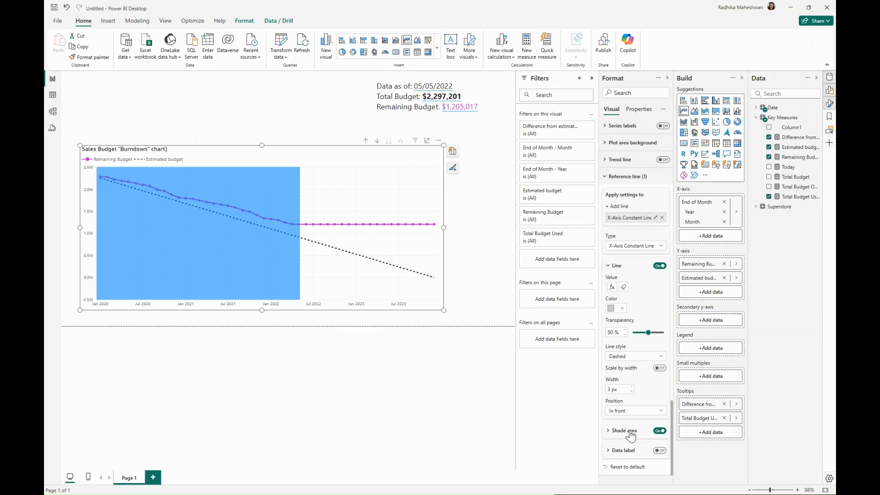
left_click(631, 433)
scroll(632, 436, "down", 1)
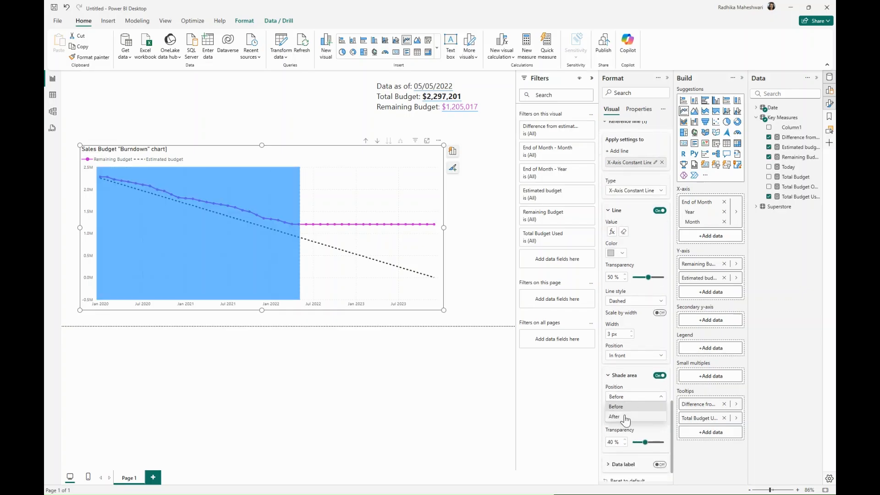
scroll(639, 430, "down", 1)
left_click(620, 376)
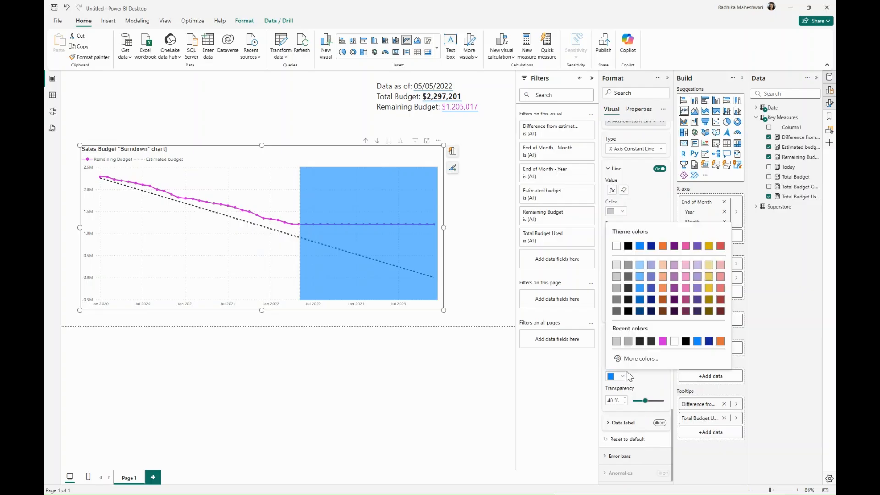
left_click(616, 277)
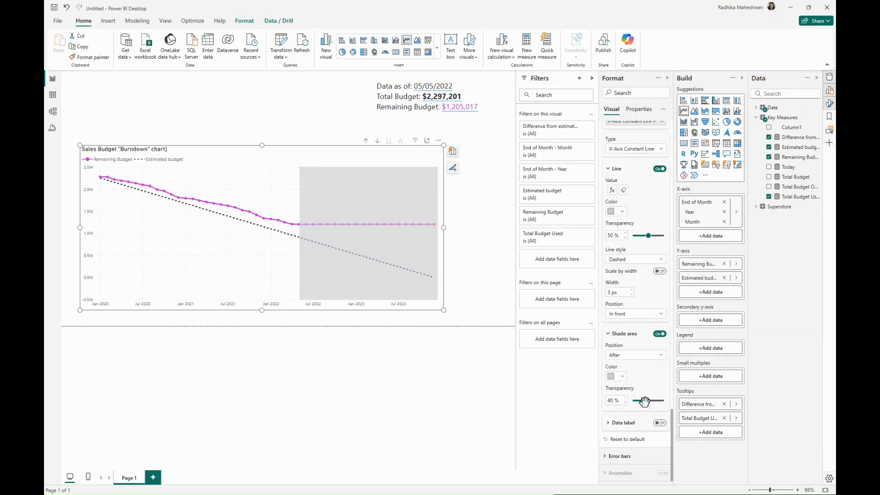
Turn on the constant line's data label, set its horizontal position to Right and its style to show the line's name.
left_click(659, 422)
scroll(623, 430, "down", 2)
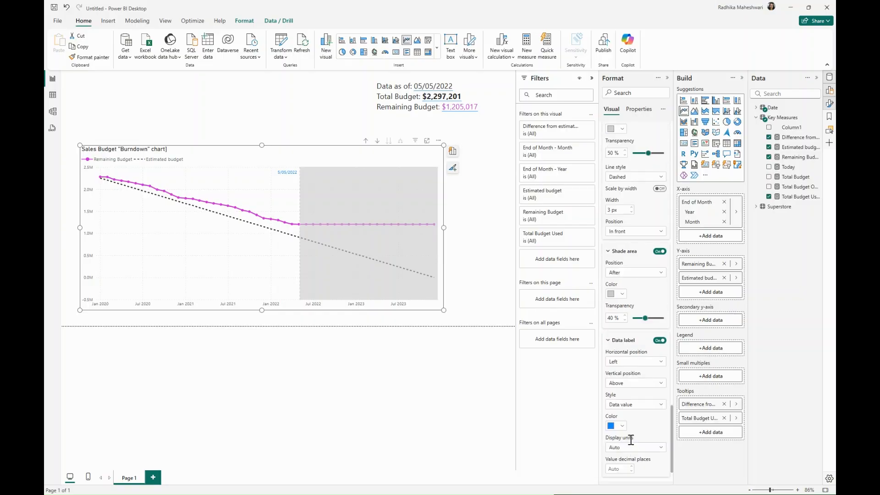
left_click(626, 362)
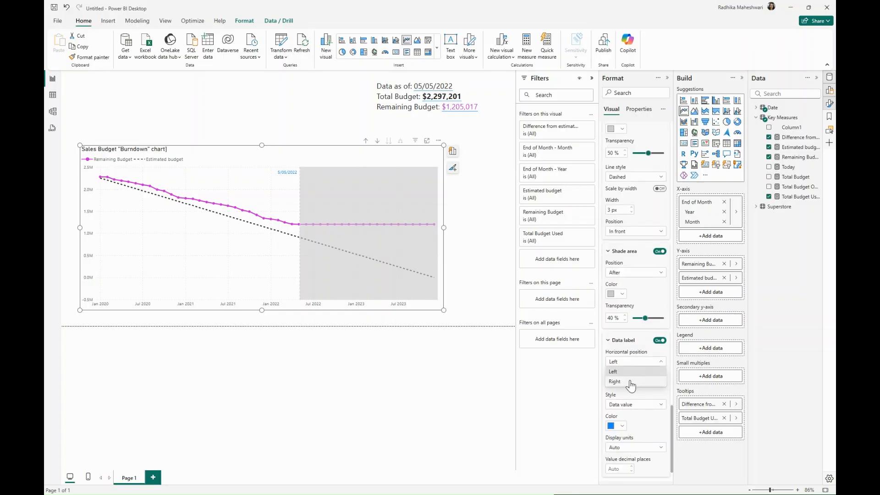
left_click(629, 387)
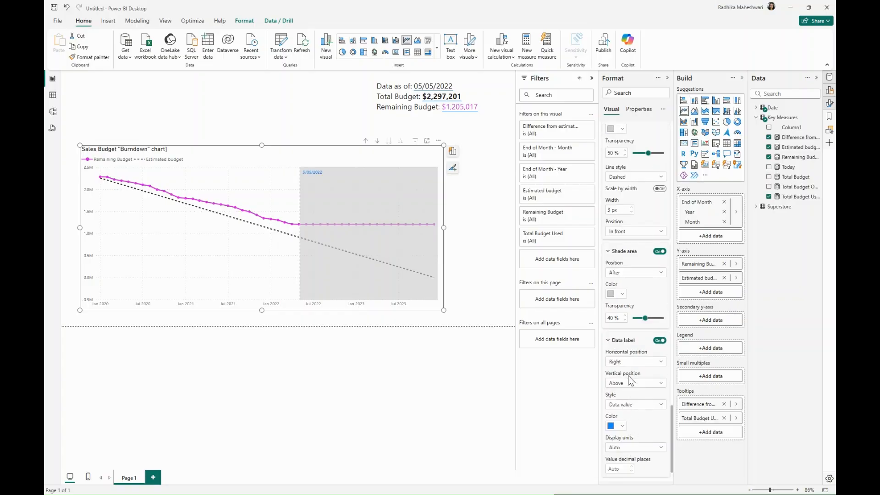
left_click(629, 409)
left_click(631, 431)
Rename the x-axis constant line to Future and make its label text black.
scroll(634, 424, "up", 6)
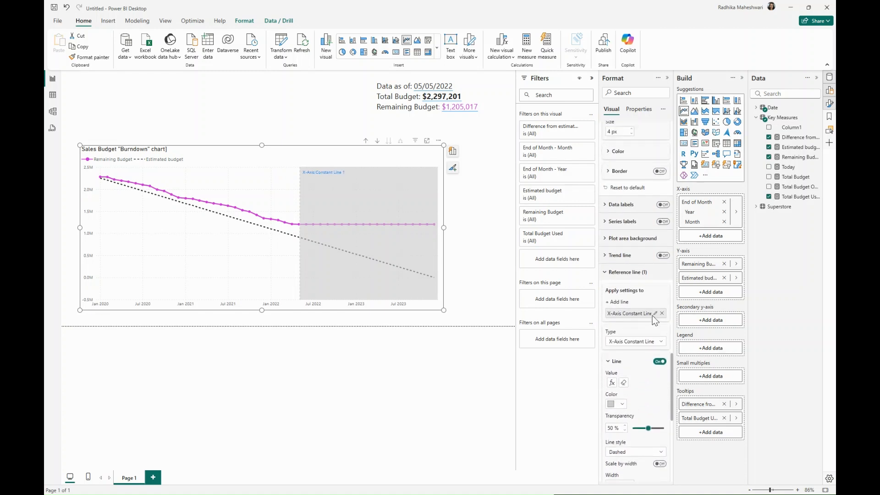
left_click(655, 314)
type("Future")
left_click(655, 315)
left_click(655, 314)
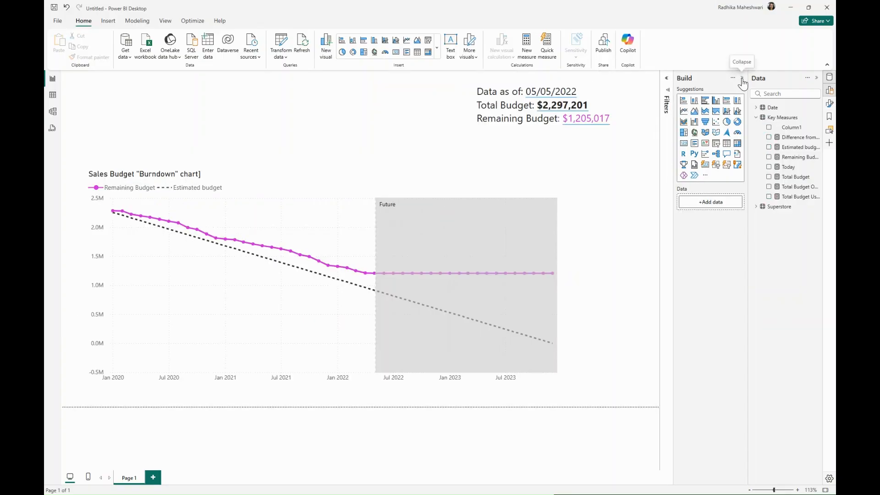
mouse_move(326, 268)
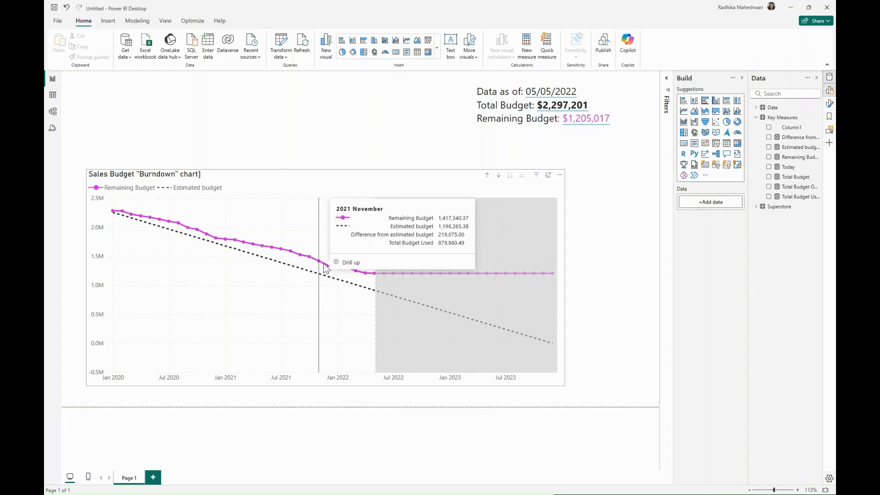